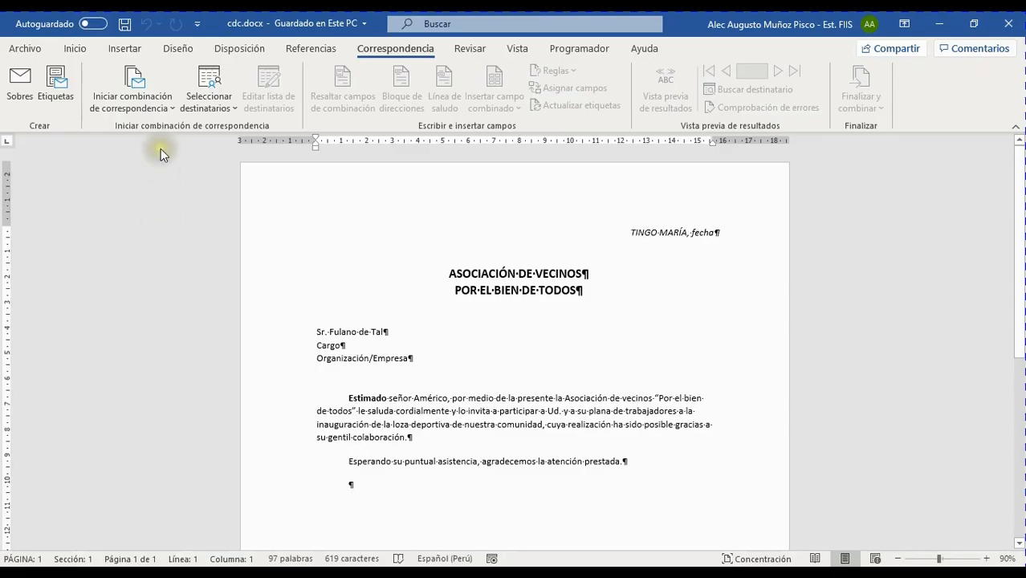
# Look at the mail-merge start options without choosing one, then show the Disposición page-layout commands.
pyautogui.click(308, 206)
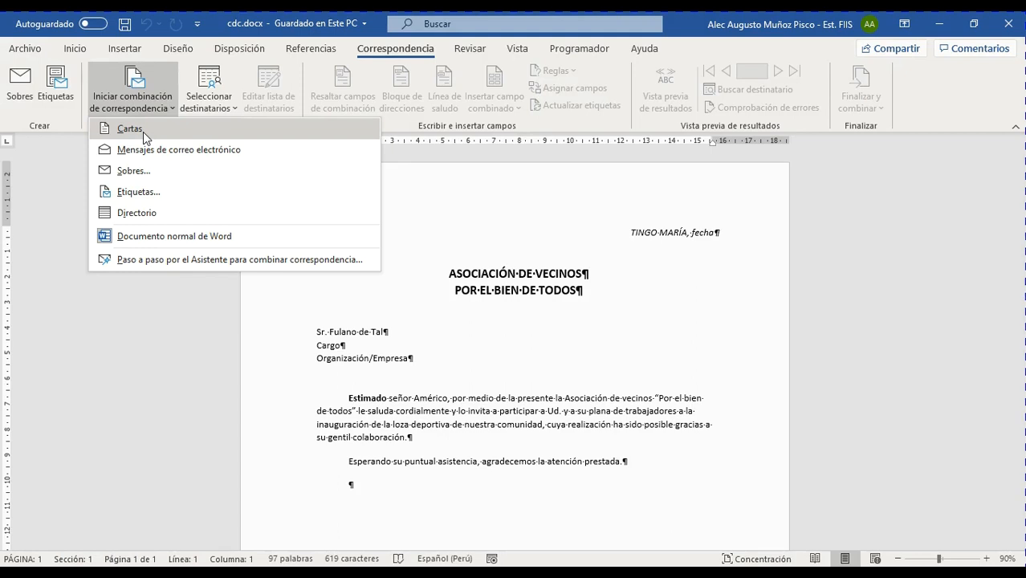
pyautogui.click(432, 153)
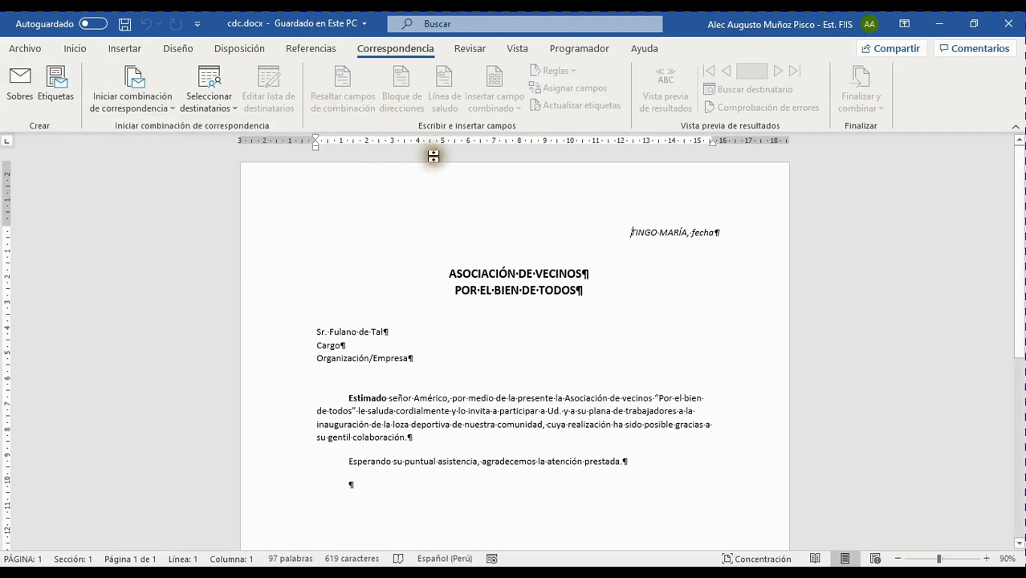
pyautogui.click(240, 49)
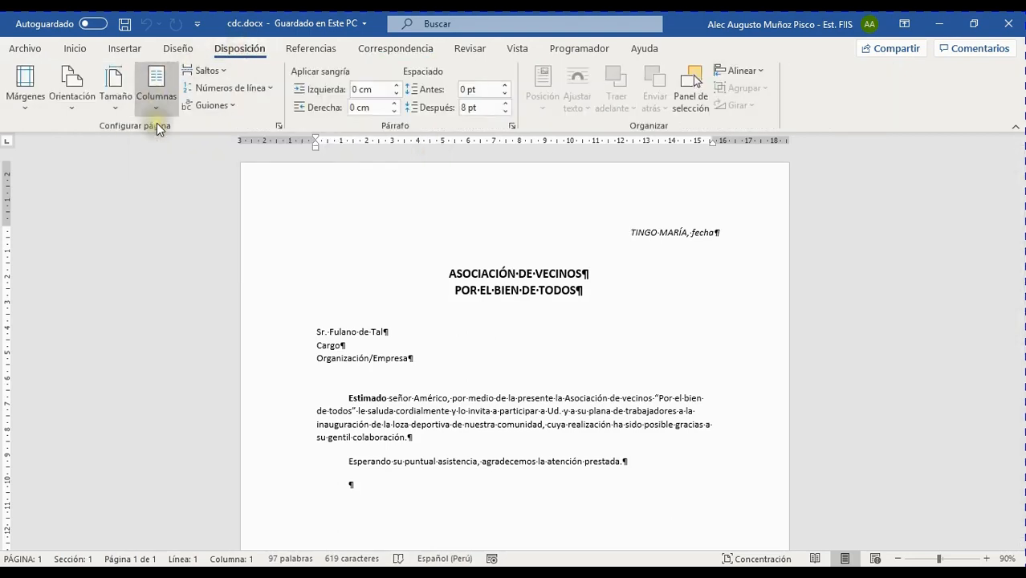
pyautogui.click(279, 127)
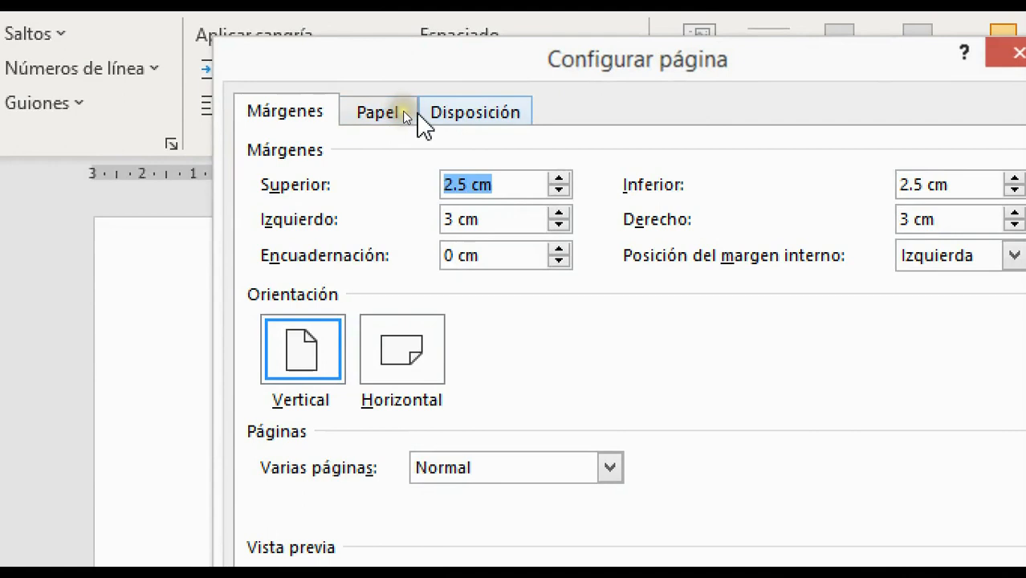
pyautogui.click(382, 110)
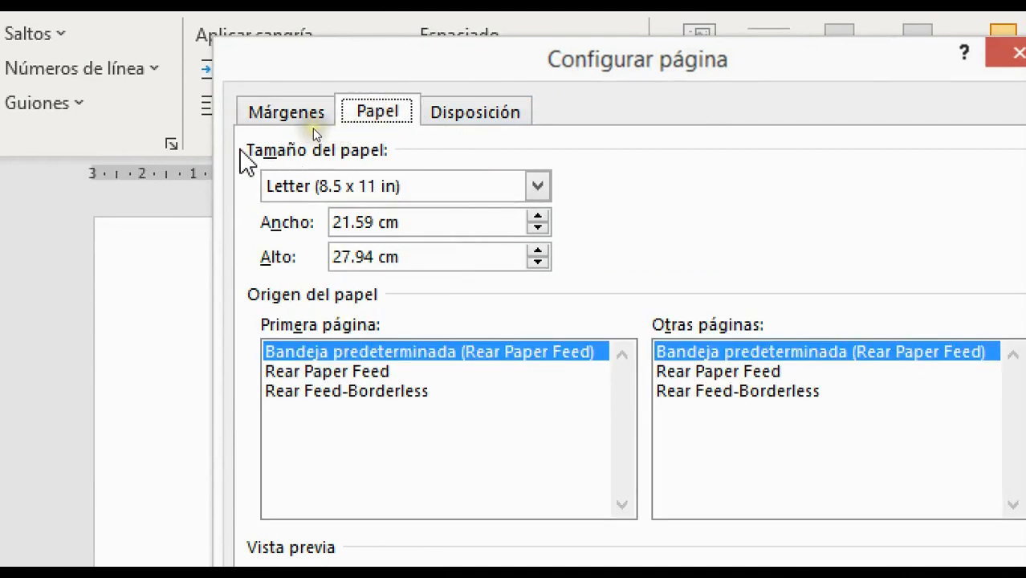
pyautogui.click(537, 187)
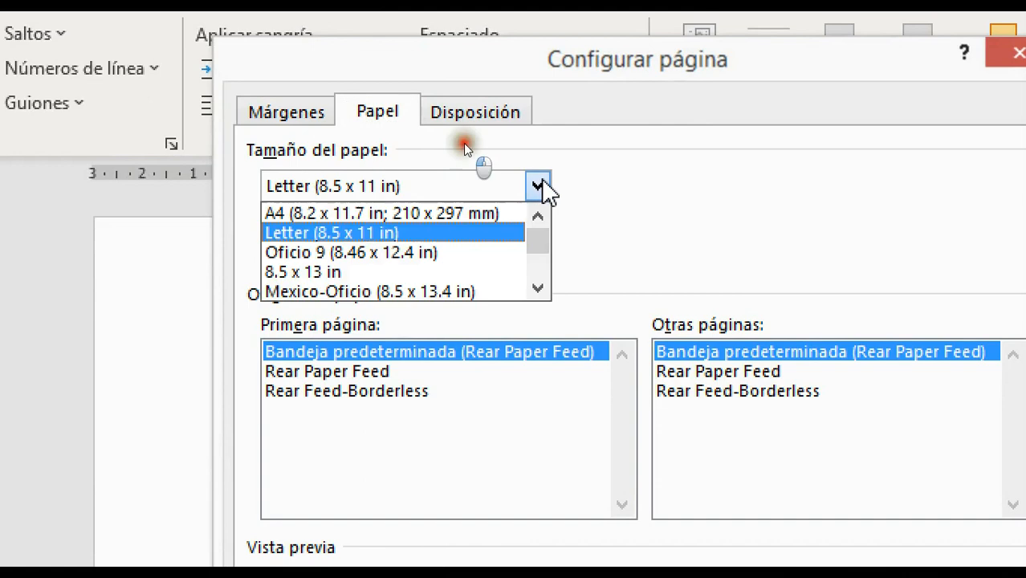
pyautogui.click(541, 289)
pyautogui.click(541, 289)
pyautogui.click(541, 289)
pyautogui.moveTo(533, 235); pyautogui.dragTo(539, 202)
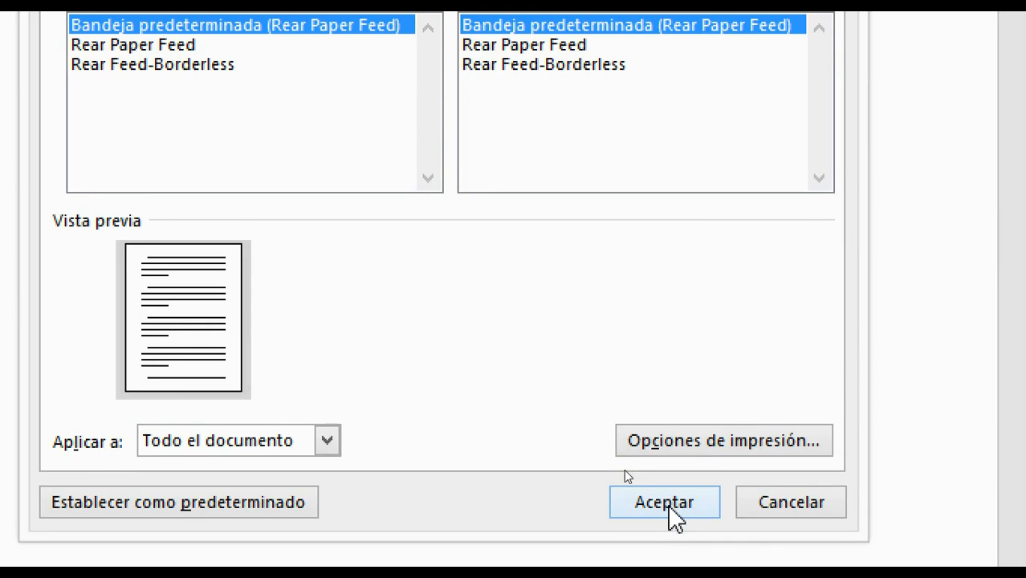
pyautogui.click(669, 504)
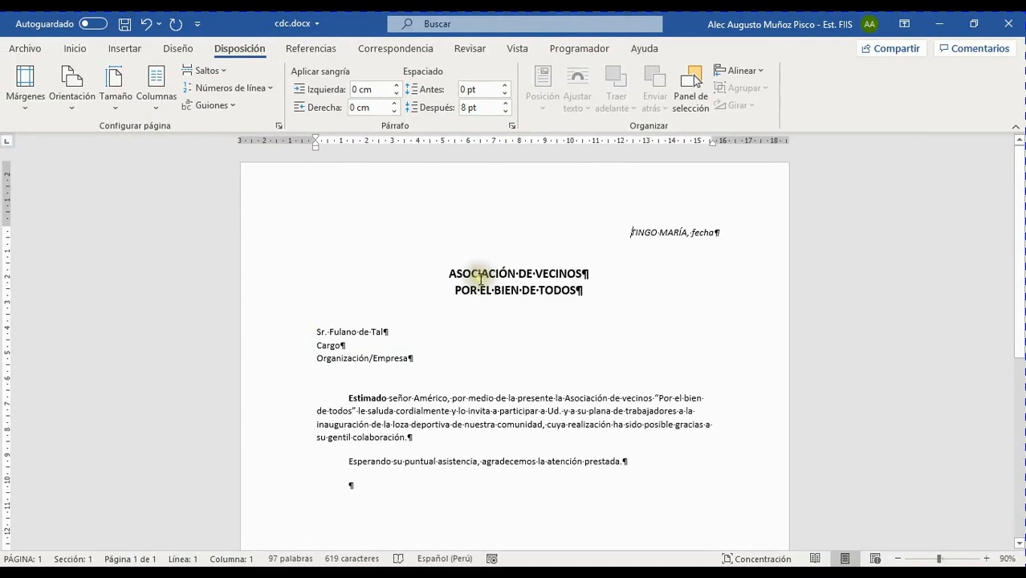
# Turn the invitation letter back into a normal Word document from Iniciar combinación de correspondencia.
pyautogui.click(387, 49)
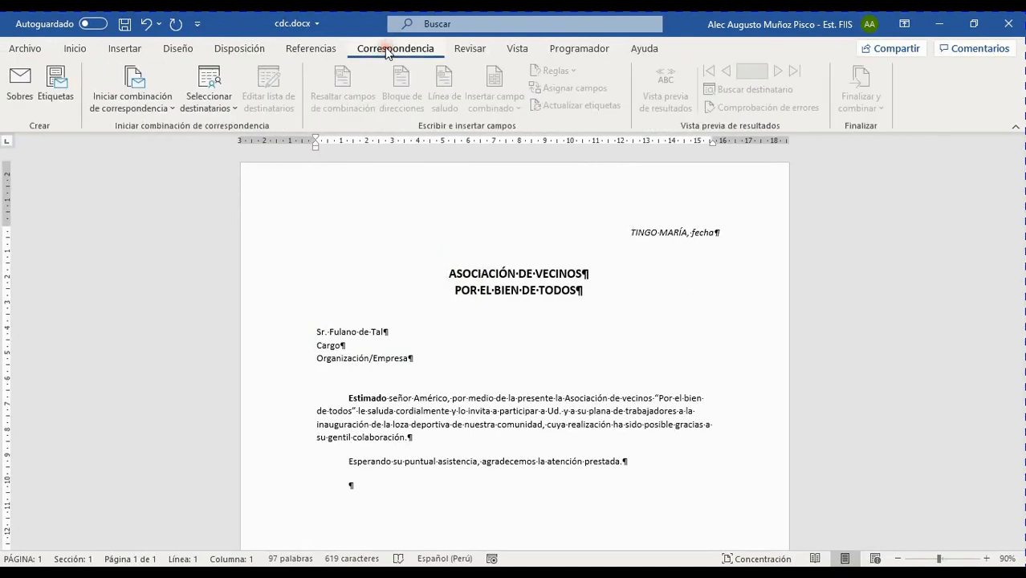
pyautogui.click(155, 107)
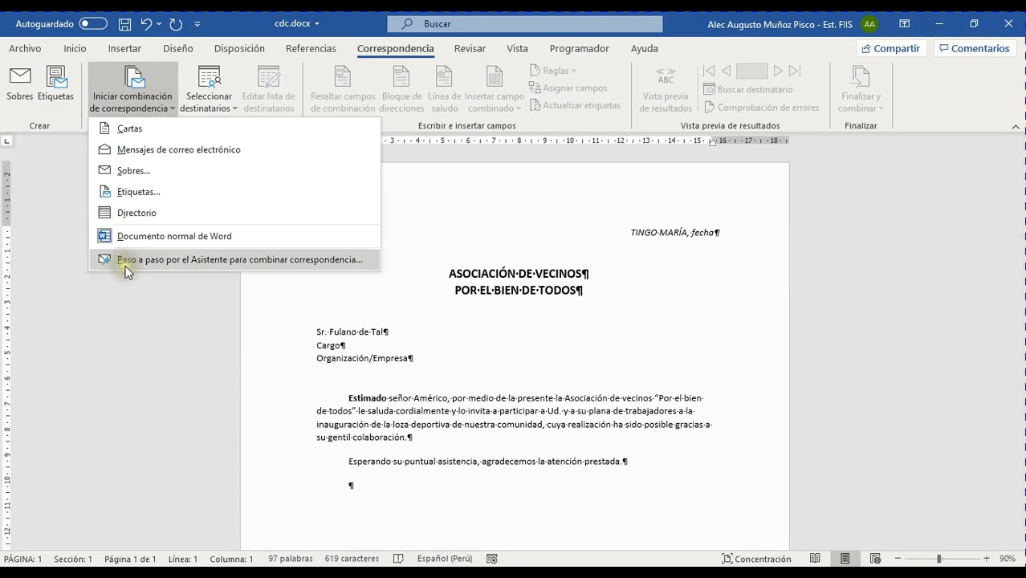
pyautogui.click(195, 234)
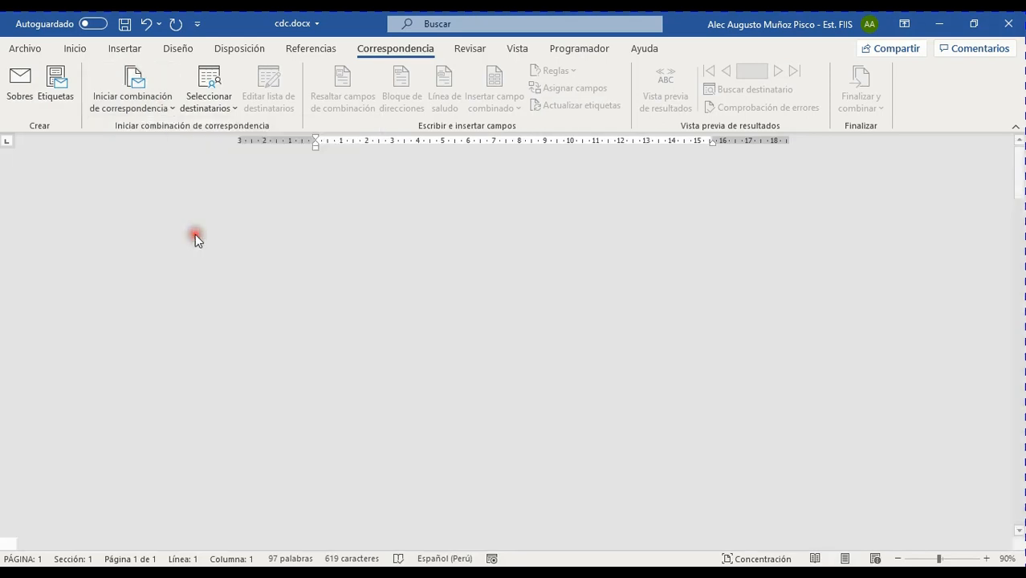
# Set the letter's paper size to A4 in Configurar página.
pyautogui.click(240, 49)
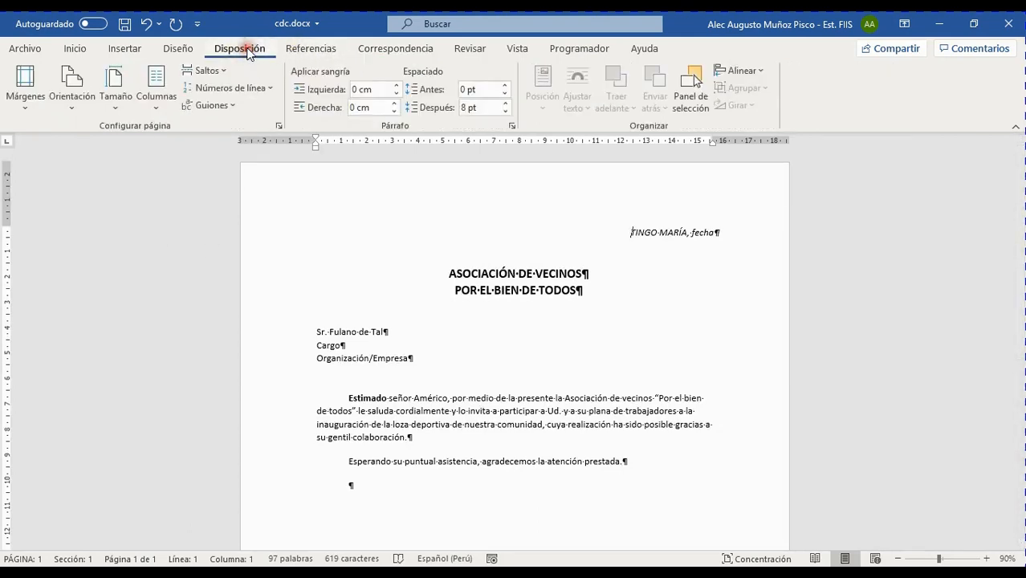
pyautogui.click(278, 123)
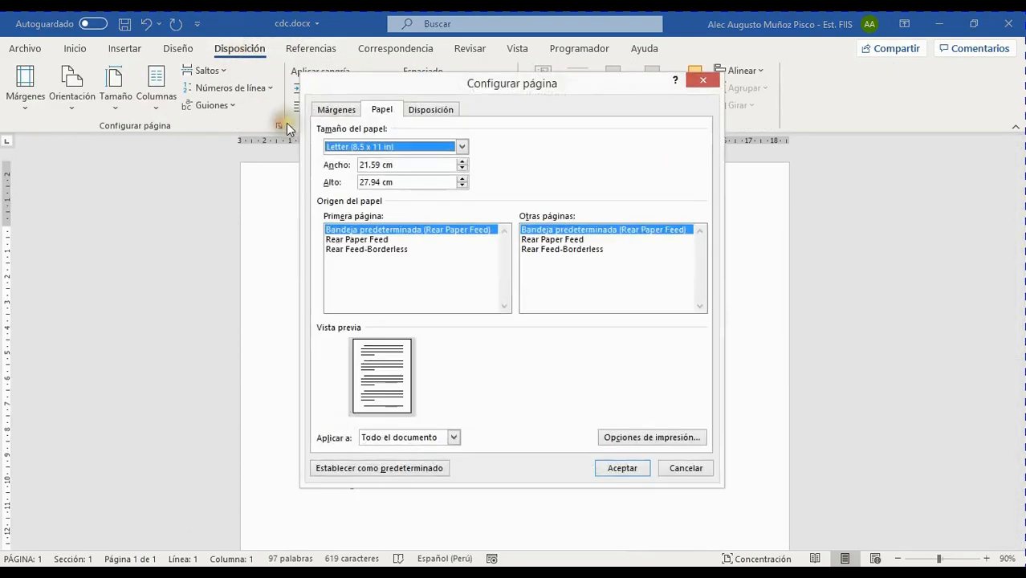
pyautogui.click(463, 145)
pyautogui.click(389, 160)
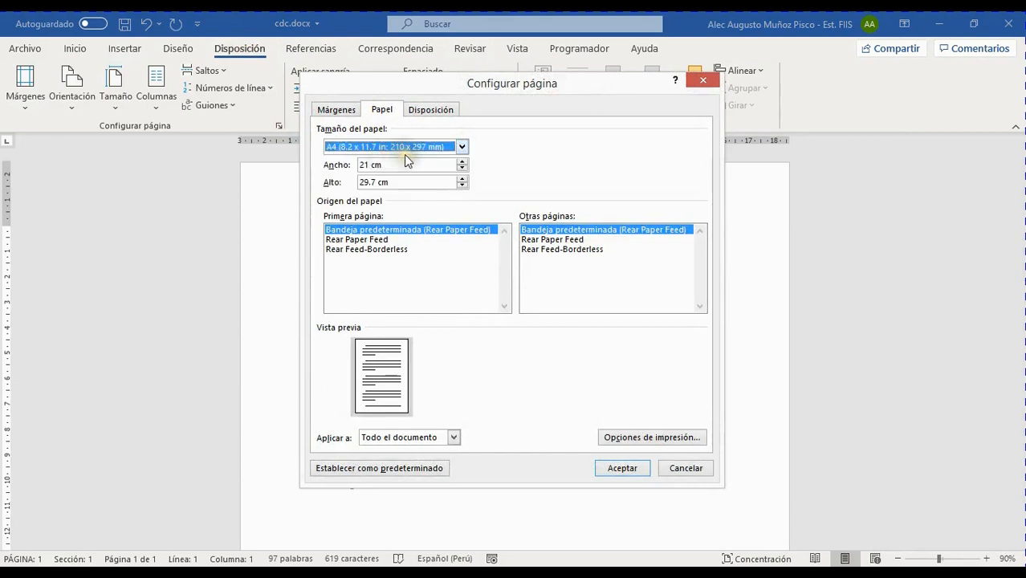
pyautogui.click(621, 468)
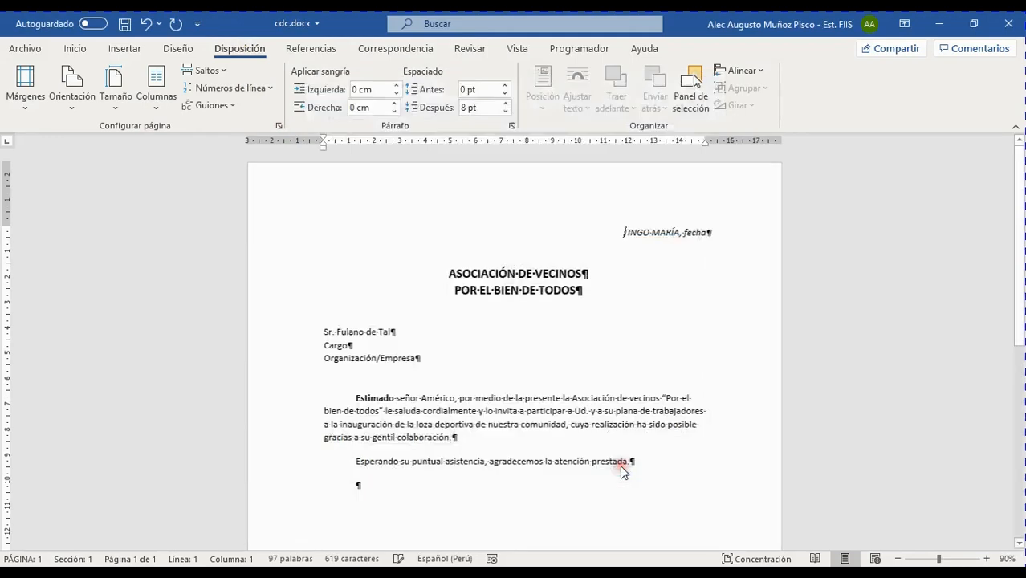
pyautogui.scroll(-2, 524, 423)
pyautogui.scroll(3, 419, 446)
pyautogui.scroll(-2, 419, 446)
pyautogui.scroll(2, 419, 446)
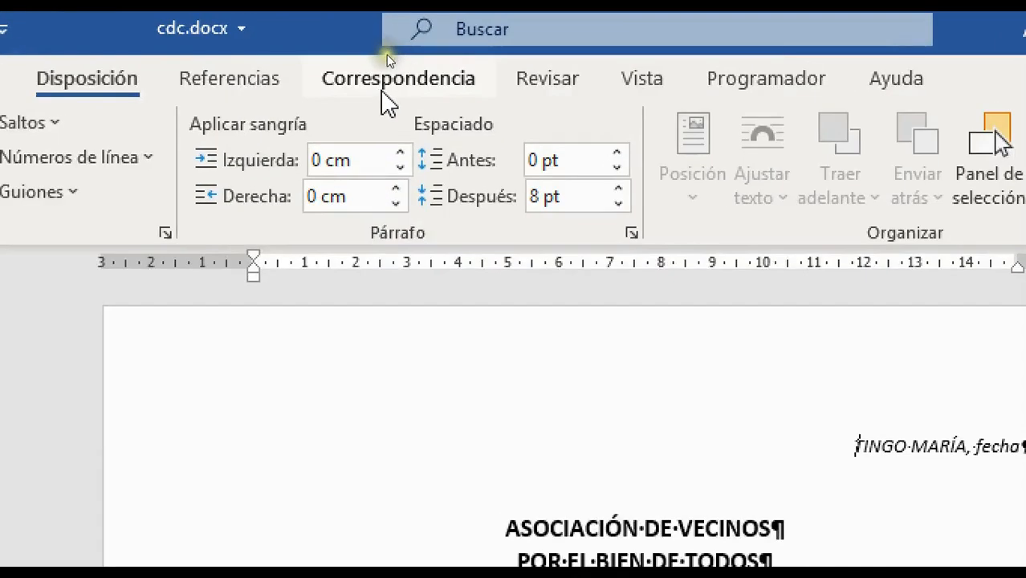
# Show the Correspondencia commands and close the Iniciar combinación menu without choosing.
pyautogui.click(393, 53)
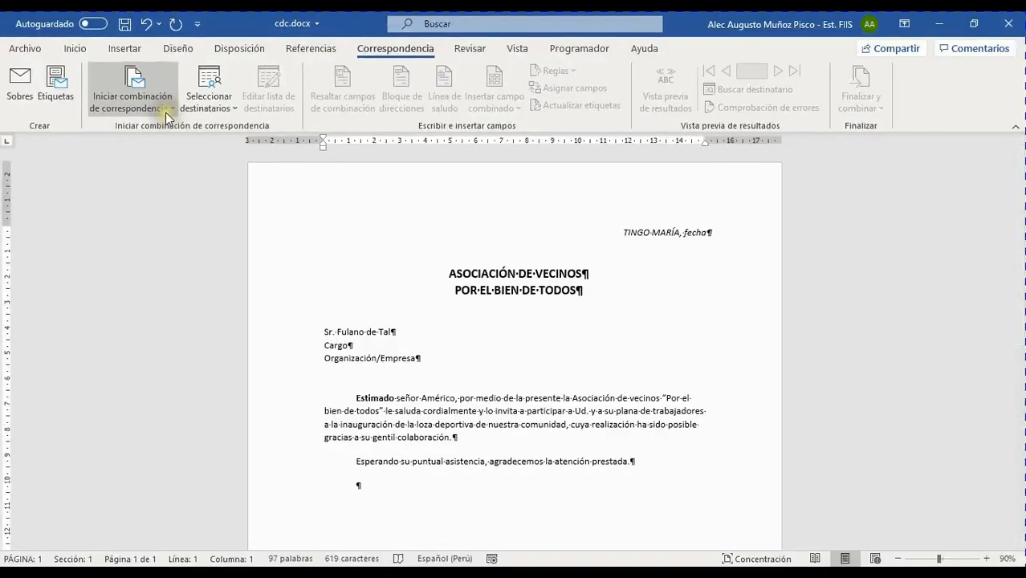
pyautogui.click(166, 112)
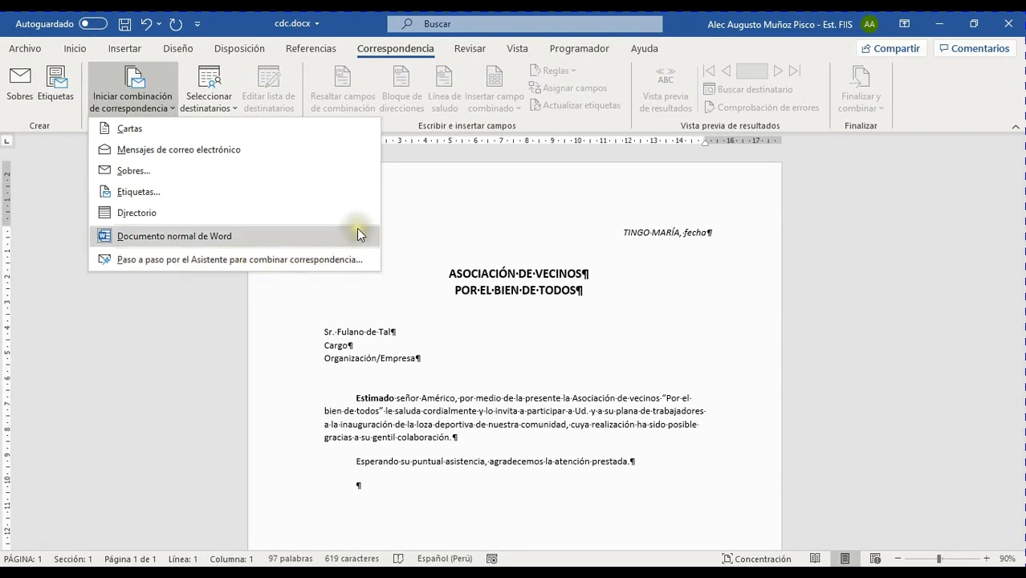
pyautogui.click(426, 210)
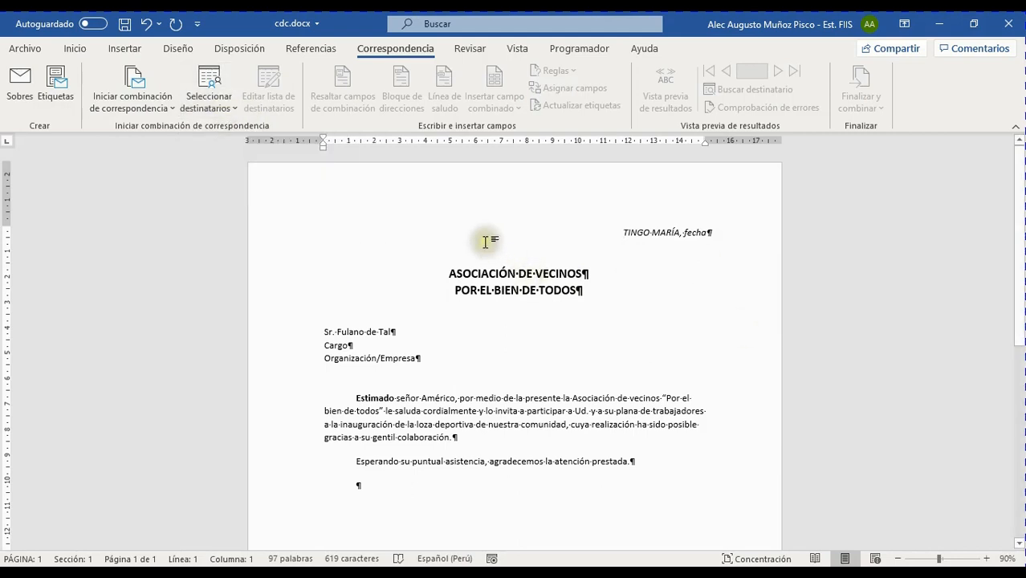
pyautogui.scroll(-1, 575, 252)
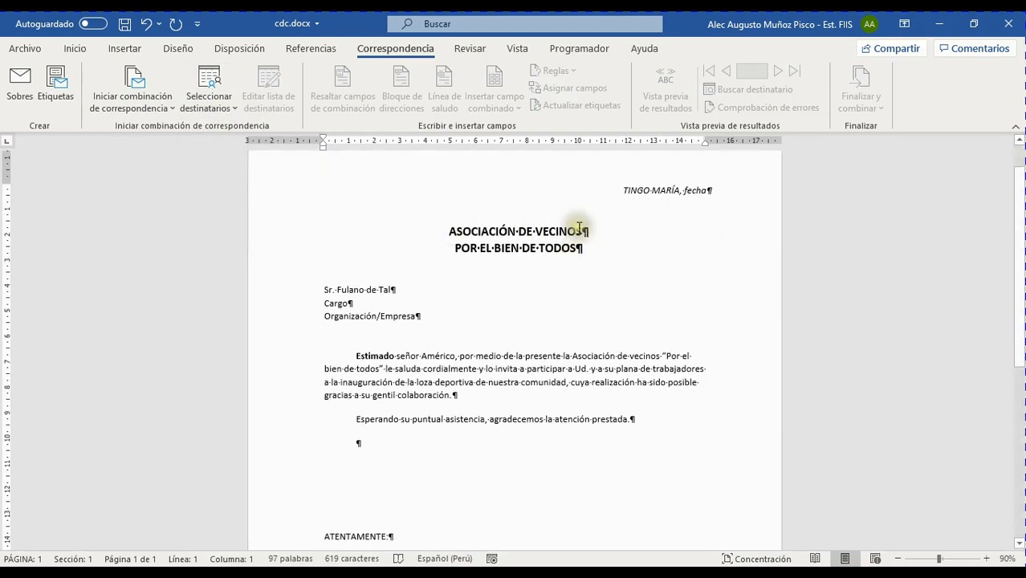
pyautogui.scroll(-1, 642, 253)
pyautogui.scroll(2, 562, 249)
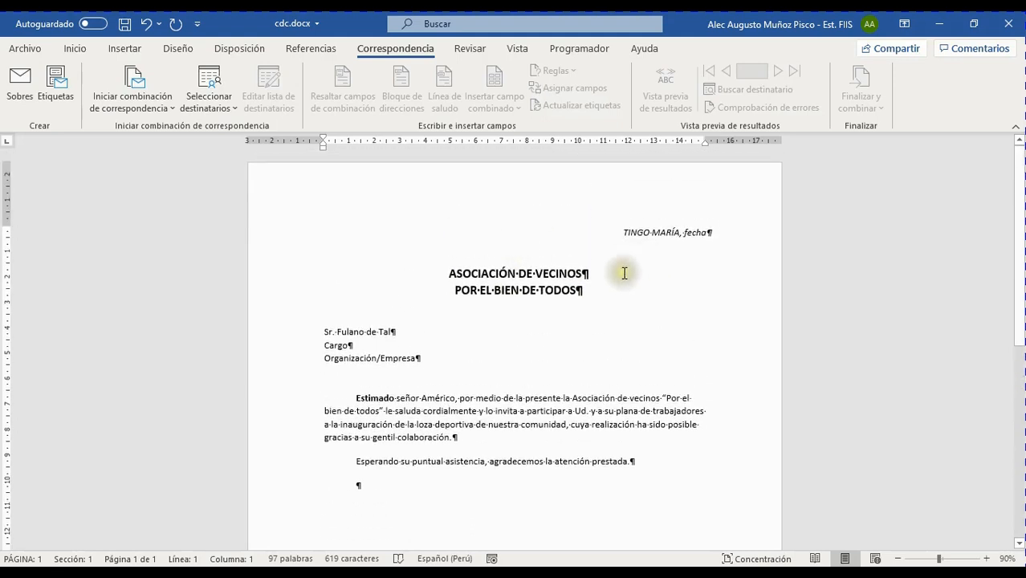
pyautogui.scroll(-1, 481, 285)
pyautogui.scroll(-1, 529, 269)
pyautogui.scroll(2, 554, 252)
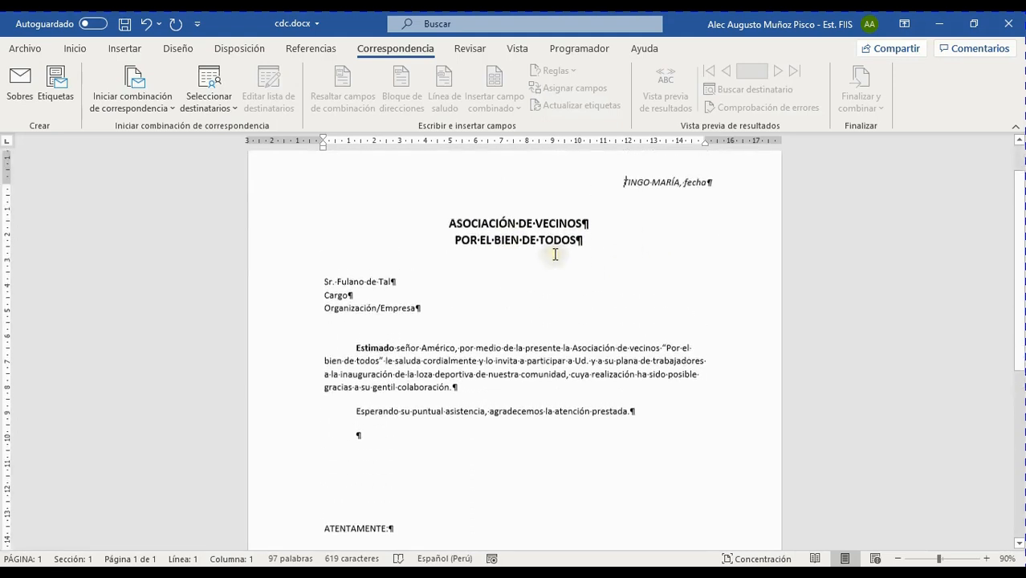
pyautogui.scroll(-1, 562, 273)
pyautogui.scroll(-6, 526, 348)
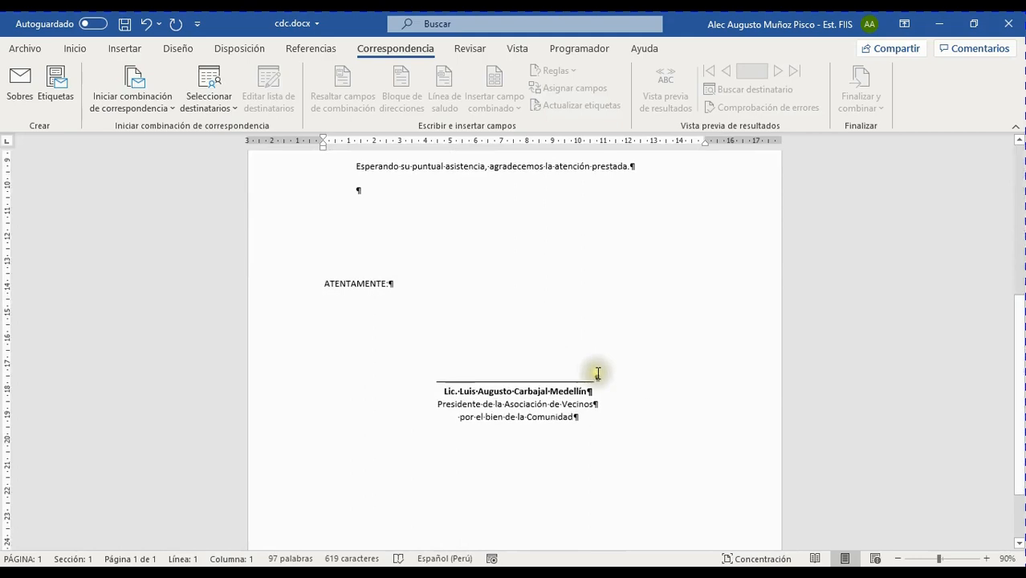
pyautogui.scroll(7, 614, 376)
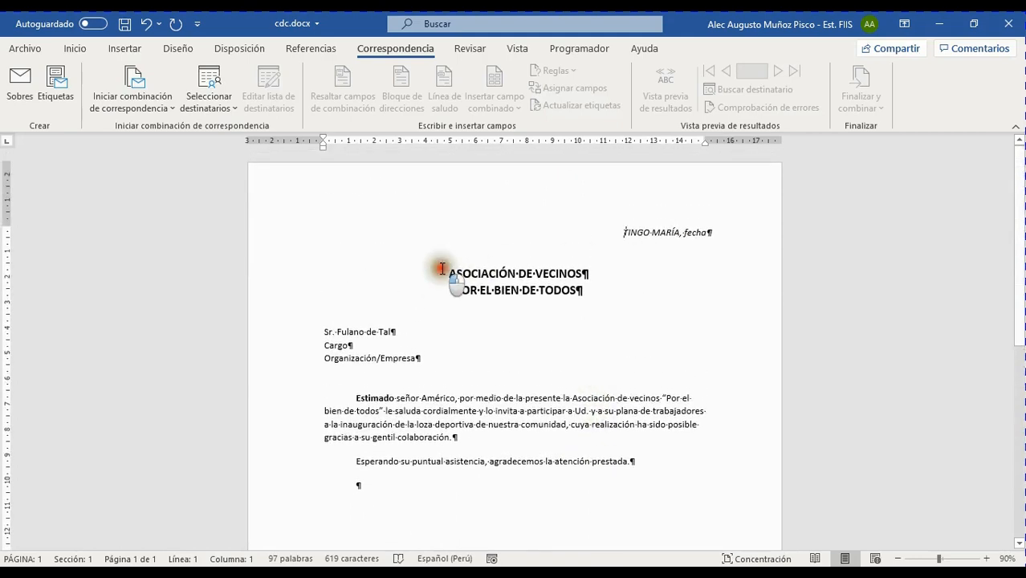
pyautogui.moveTo(448, 272); pyautogui.dragTo(520, 361)
pyautogui.click(619, 421)
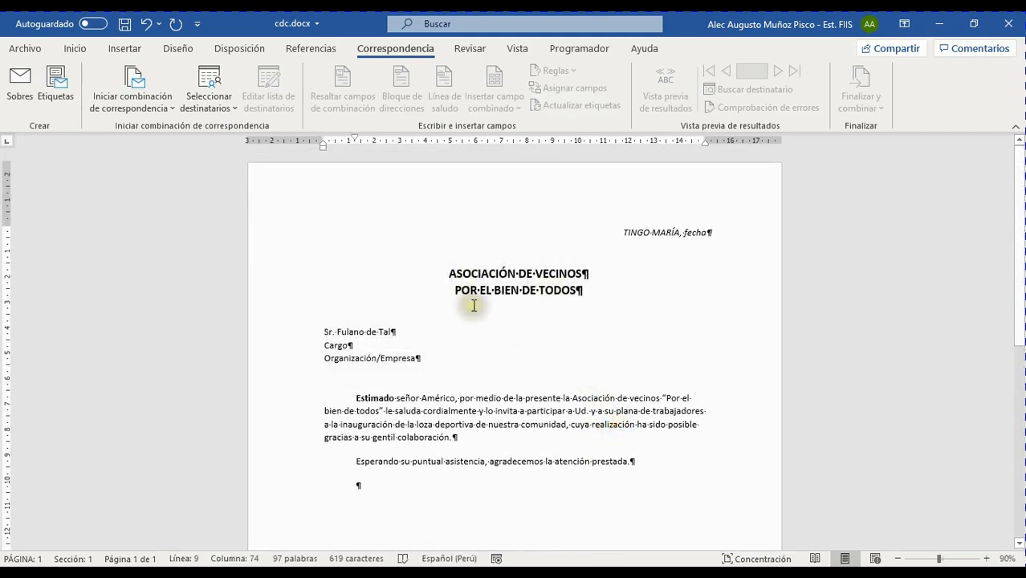
pyautogui.scroll(-1, 474, 273)
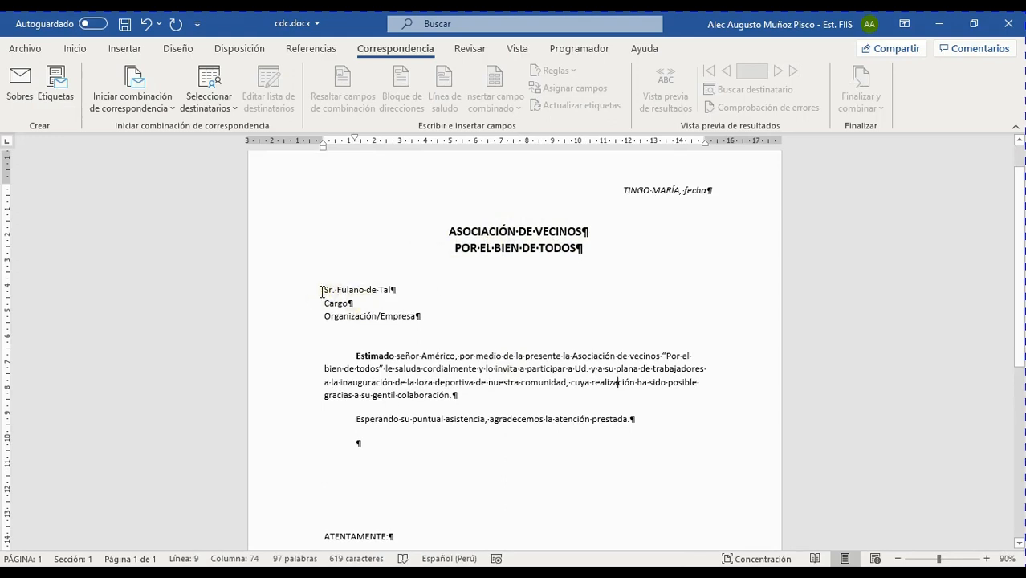
# Replace the name after 'Estimado señor' with 'Fulano de Tal'.
pyautogui.doubleClick(430, 355)
pyautogui.write('Fulano de t')
pyautogui.press('BackSpace')
pyautogui.write('T')
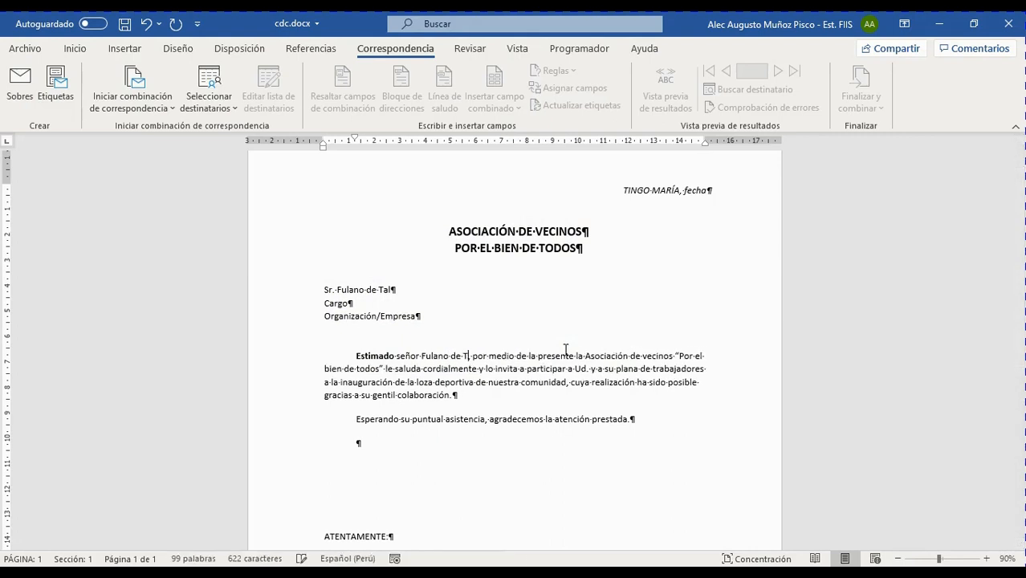
pyautogui.write('al')
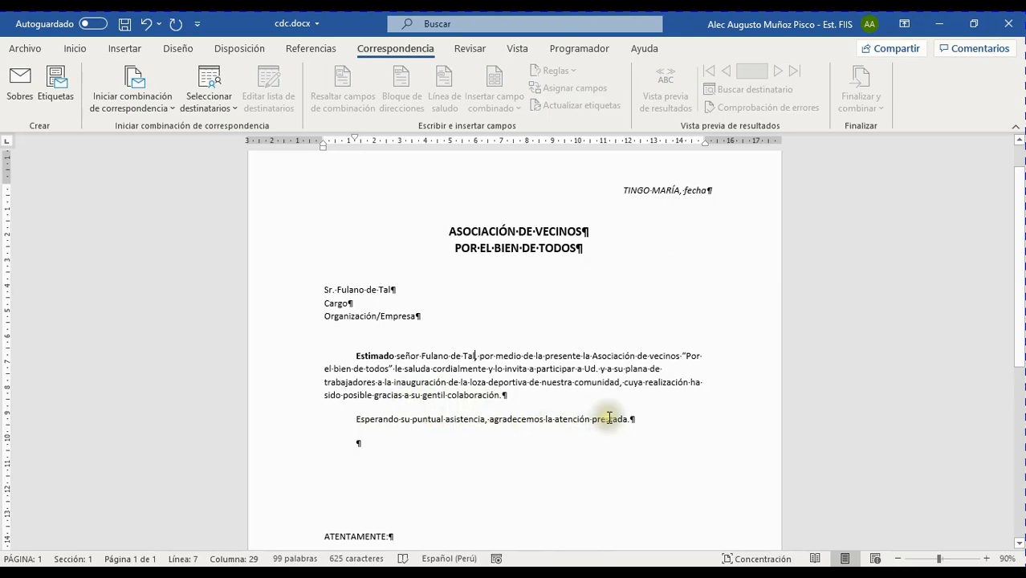
pyautogui.scroll(-3, 417, 433)
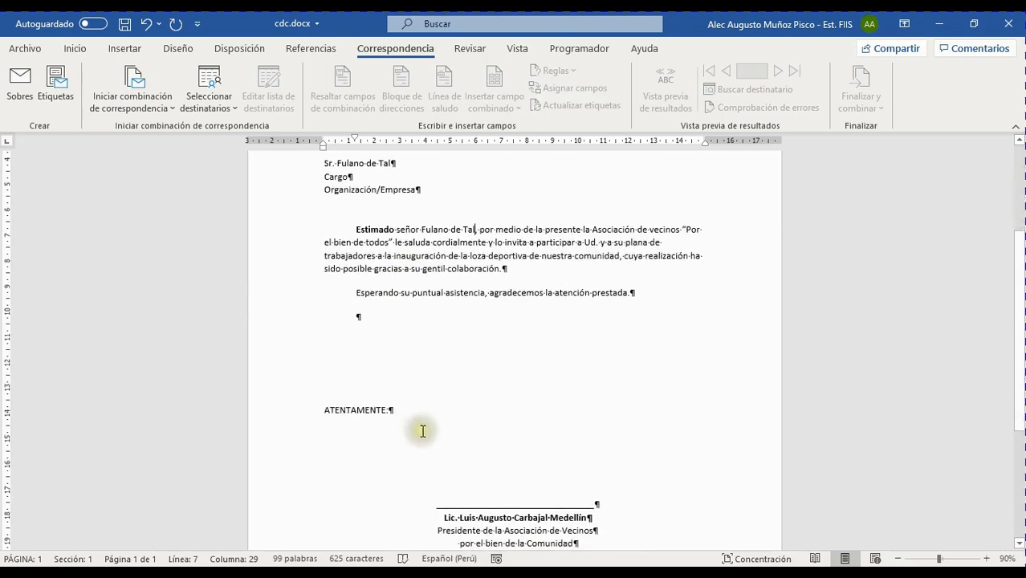
pyautogui.scroll(-4, 422, 431)
pyautogui.moveTo(444, 349); pyautogui.dragTo(602, 360)
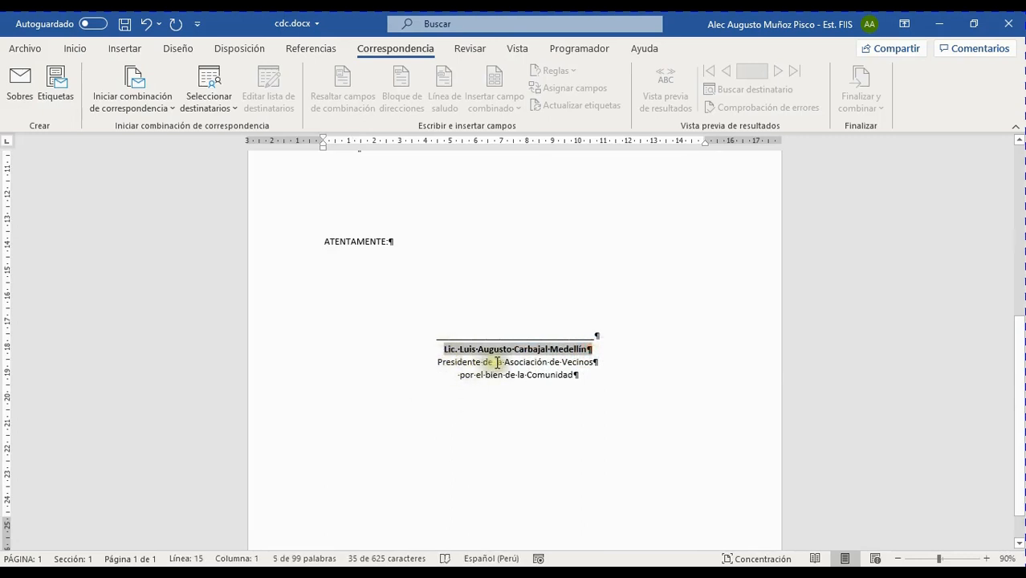
pyautogui.scroll(8, 648, 382)
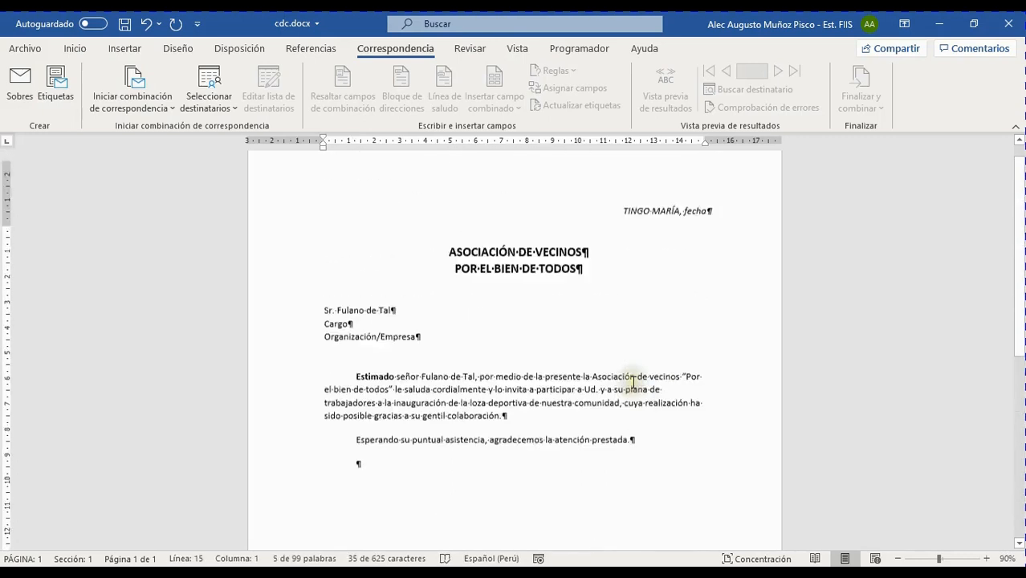
pyautogui.doubleClick(694, 231)
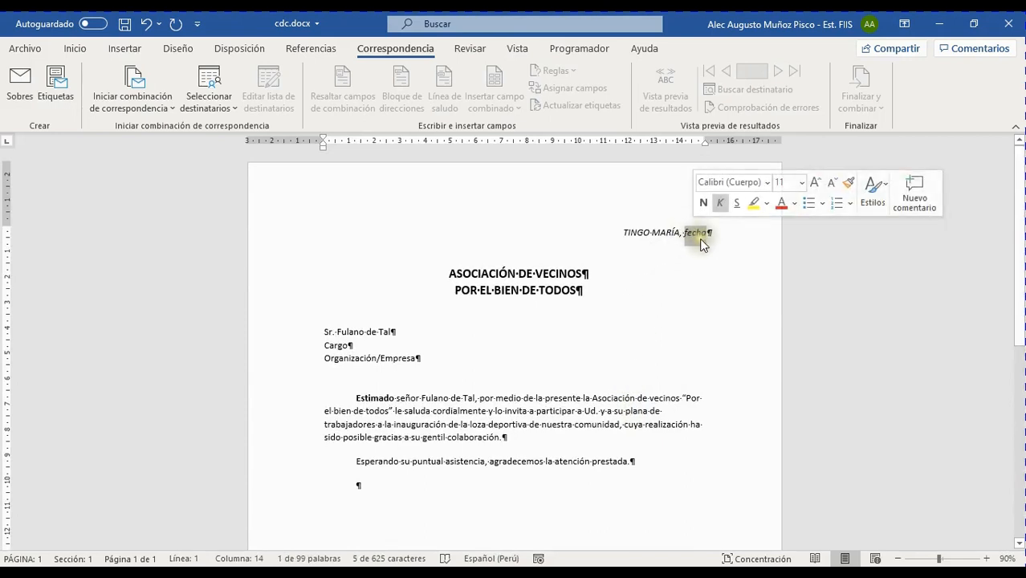
pyautogui.click(699, 233)
pyautogui.click(684, 332)
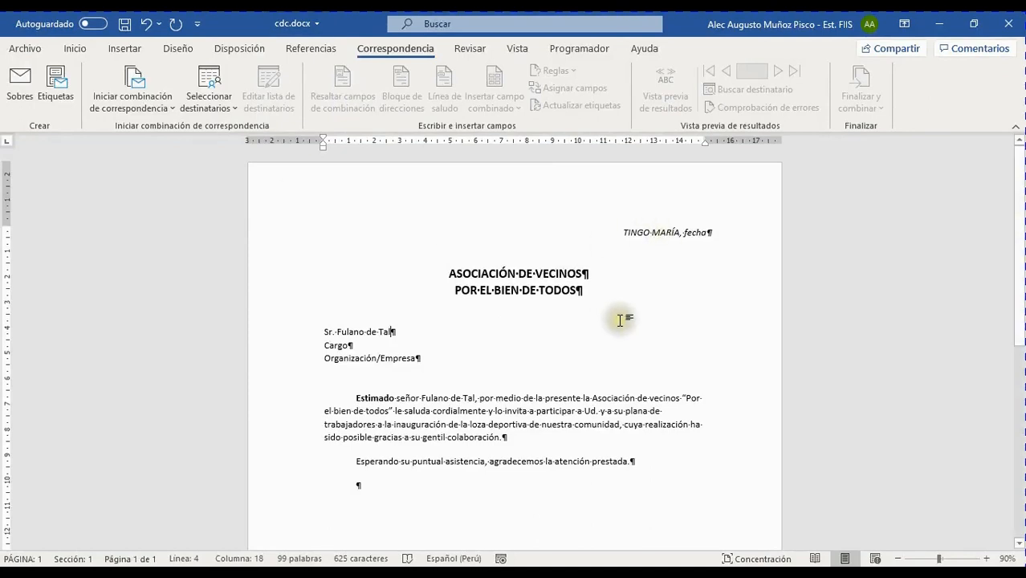
pyautogui.scroll(-3, 616, 317)
pyautogui.scroll(2, 616, 317)
pyautogui.scroll(-1, 596, 318)
pyautogui.scroll(2, 578, 271)
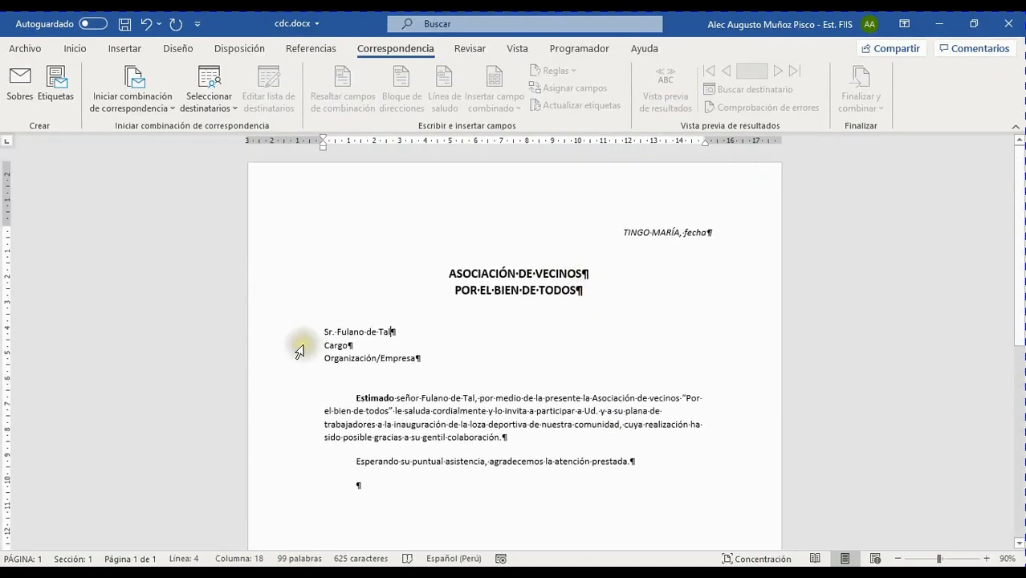
pyautogui.scroll(-1, 626, 340)
pyautogui.scroll(1, 626, 340)
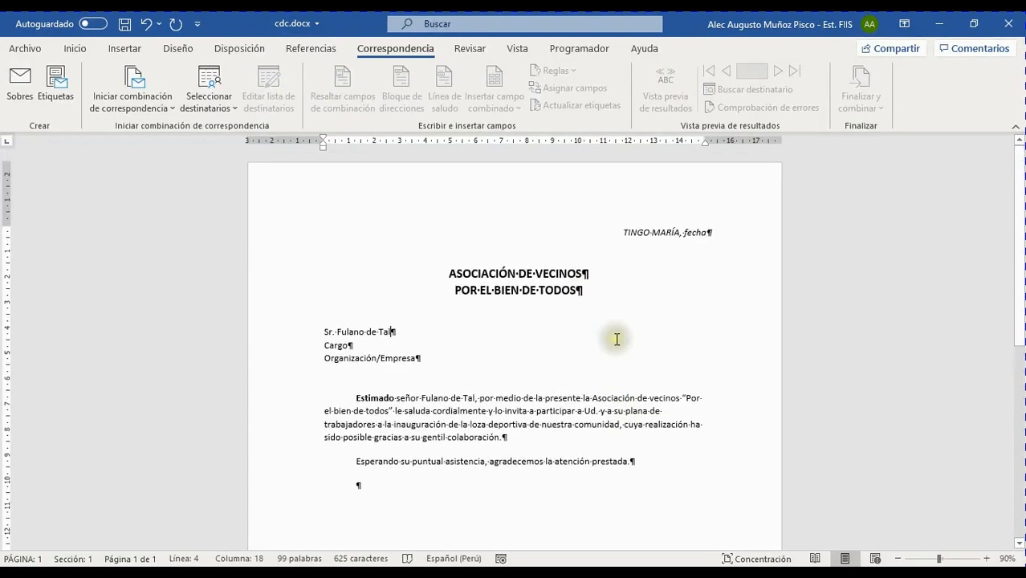
# Open the Seleccionar destinatarios dropdown on the Correspondencia tab.
pyautogui.click(234, 109)
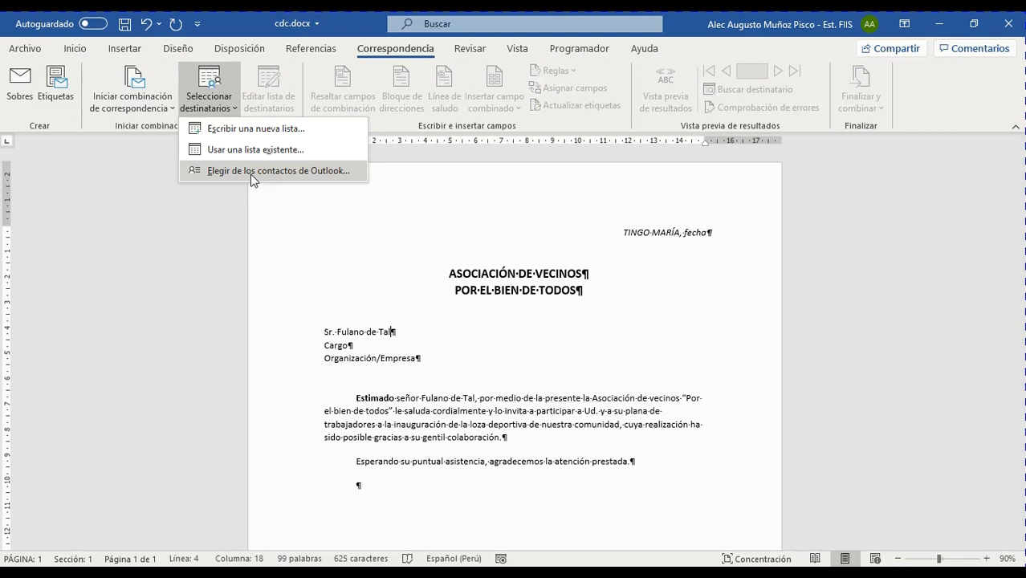
# Choose Escribir una nueva lista and reposition the Nueva lista de direcciones dialog.
pyautogui.click(265, 131)
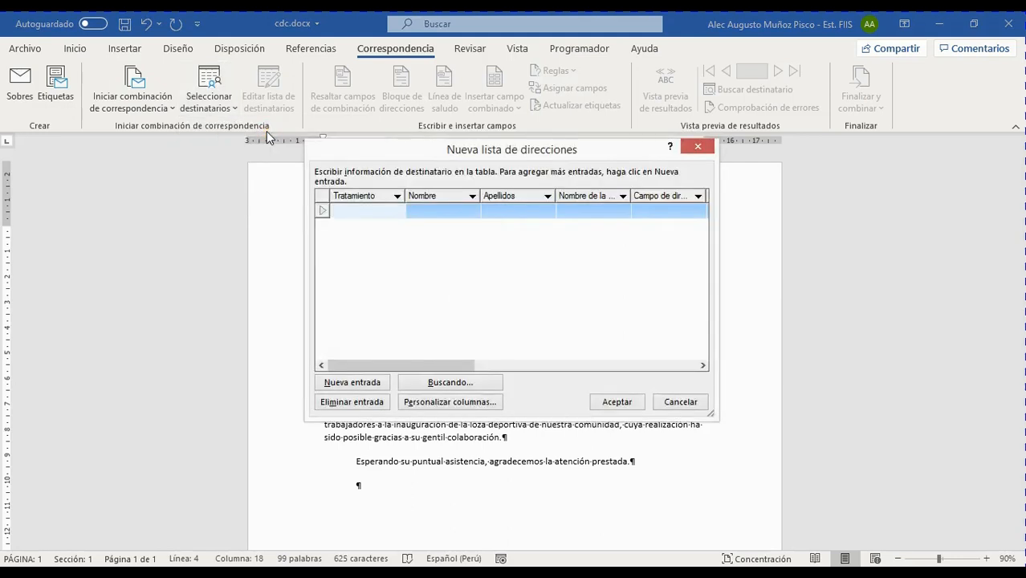
pyautogui.moveTo(563, 155); pyautogui.dragTo(510, 154)
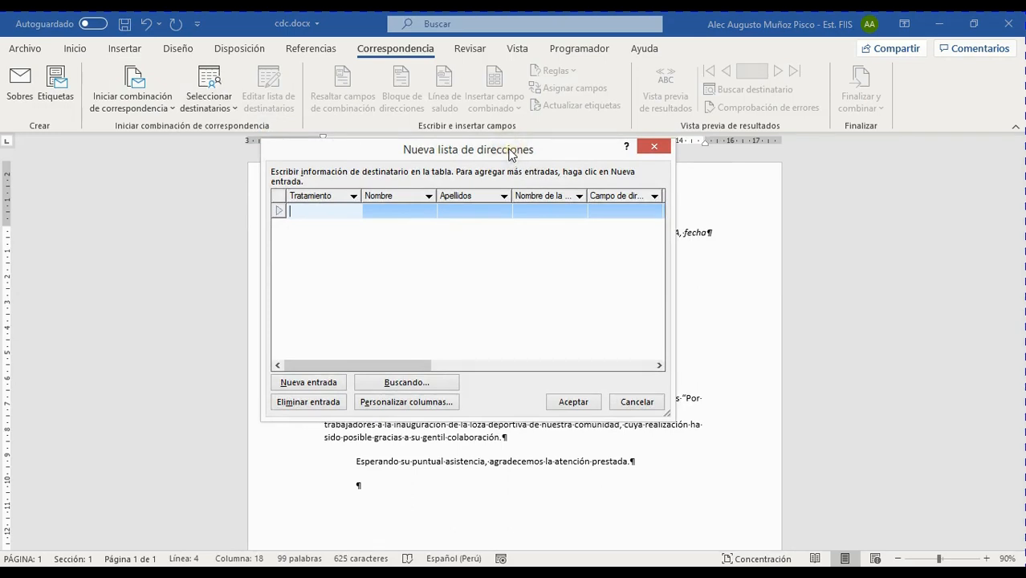
pyautogui.moveTo(380, 362); pyautogui.dragTo(375, 401)
pyautogui.moveTo(366, 365)
pyautogui.mouseDown()
pyautogui.moveTo(378, 370)
pyautogui.moveTo(347, 368)
pyautogui.mouseUp()
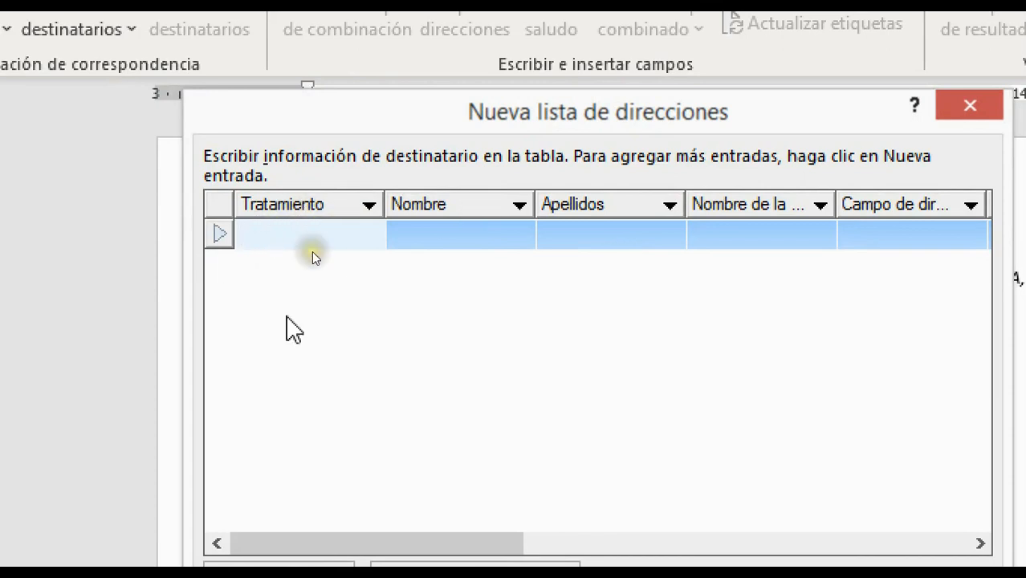
pyautogui.moveTo(492, 545); pyautogui.dragTo(840, 520)
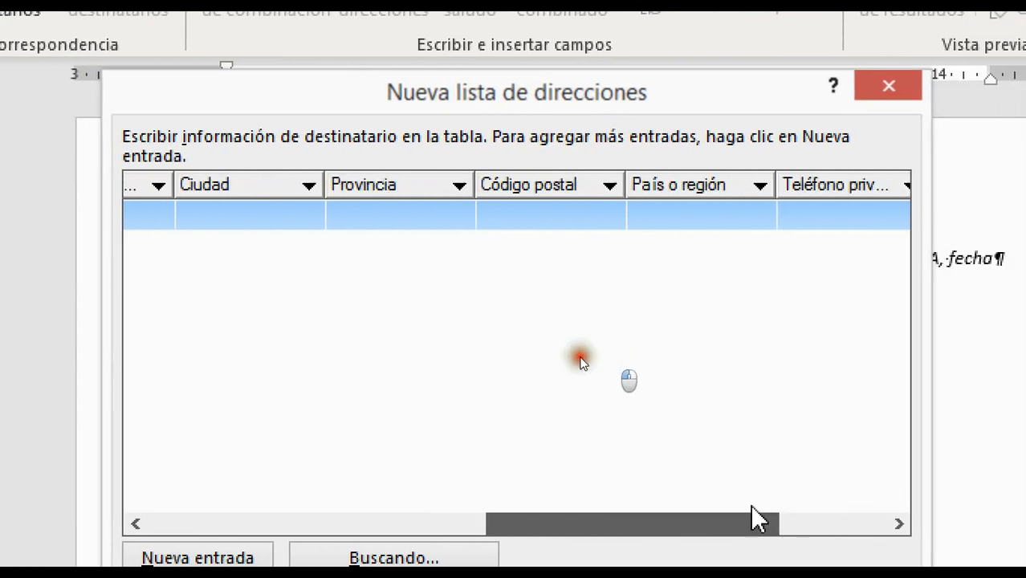
pyautogui.moveTo(759, 520); pyautogui.dragTo(403, 525)
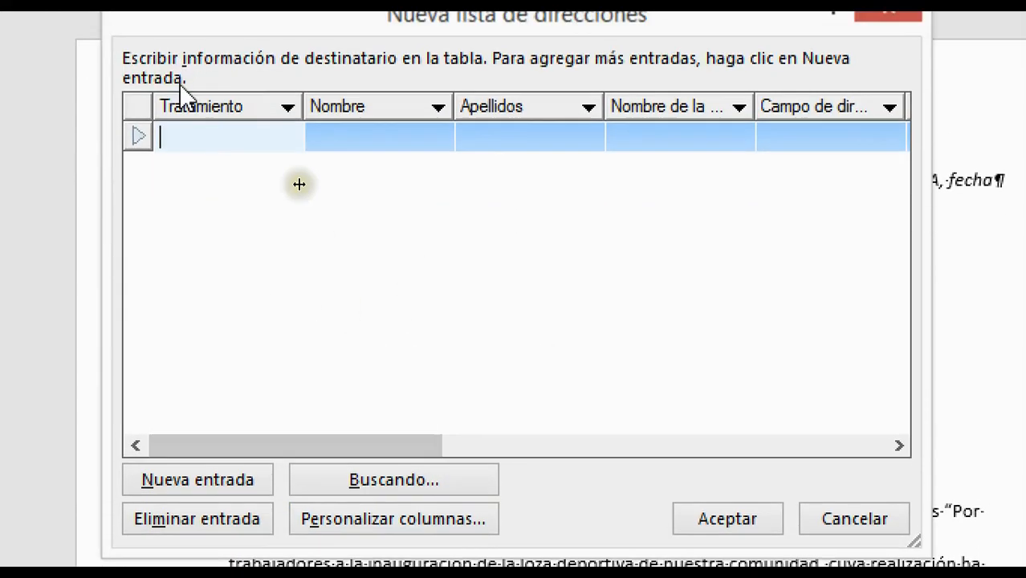
# Add and then delete an extra blank entry, keeping one row, and open Personalizar columnas.
pyautogui.click(212, 479)
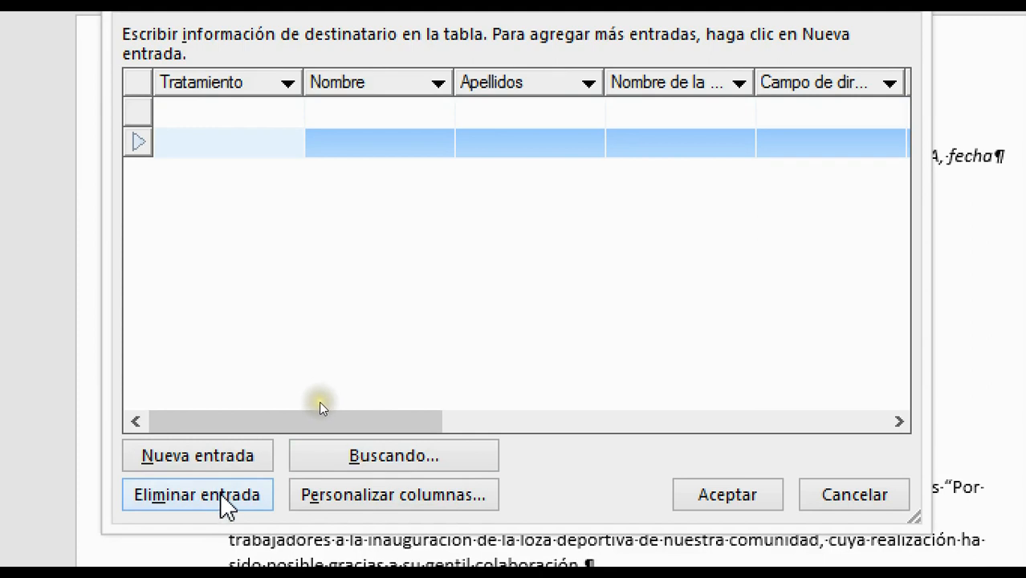
pyautogui.click(229, 504)
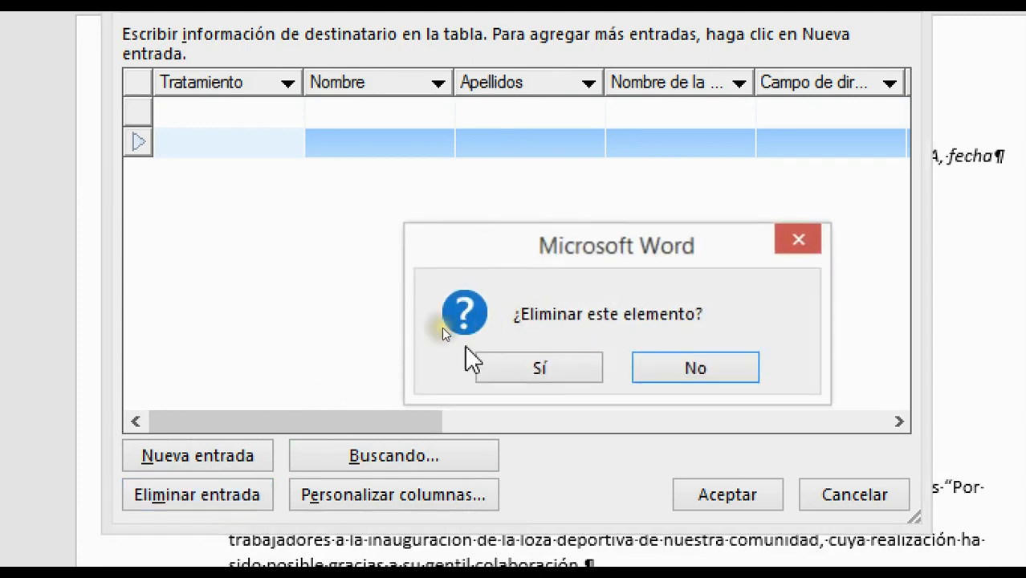
pyautogui.click(542, 373)
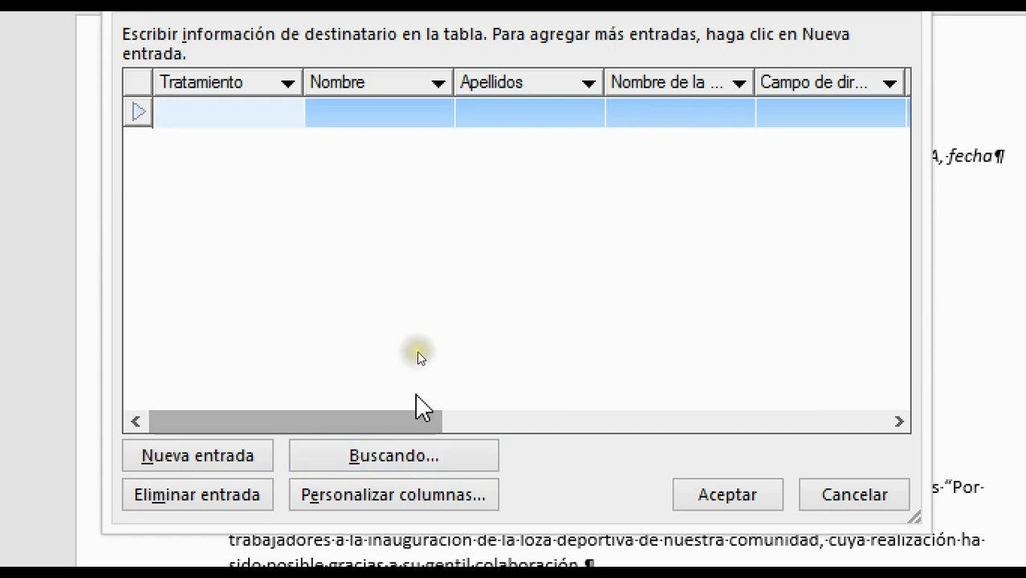
pyautogui.click(413, 497)
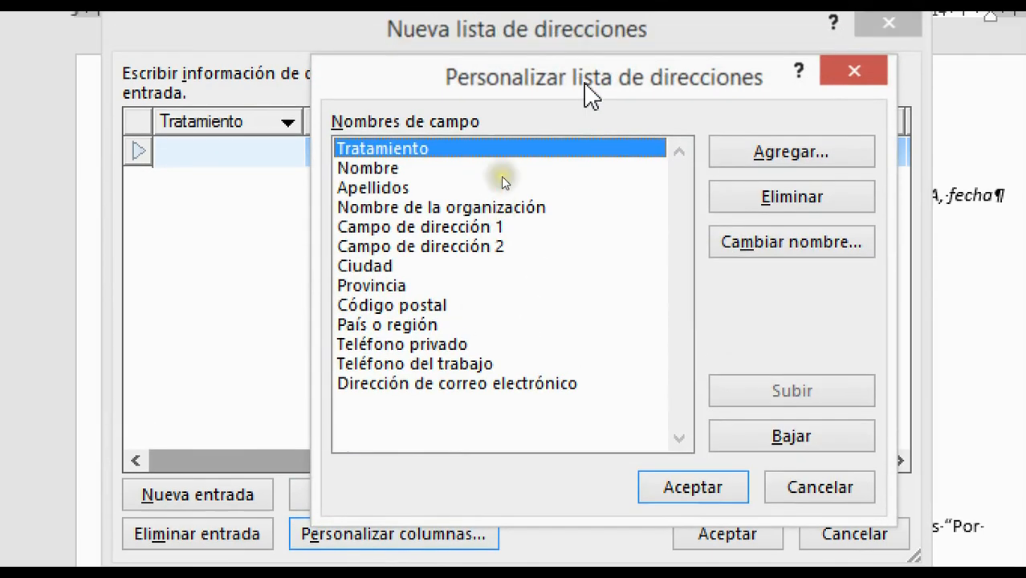
# Delete the Campo de dirección 2 and Tratamiento fields from the address list.
pyautogui.moveTo(642, 95); pyautogui.dragTo(607, 97)
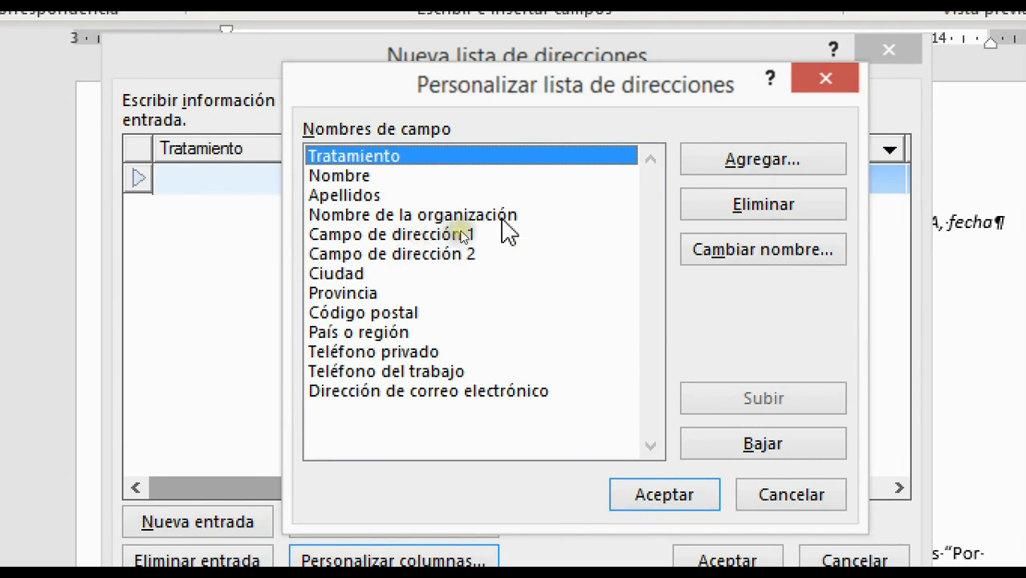
pyautogui.click(409, 236)
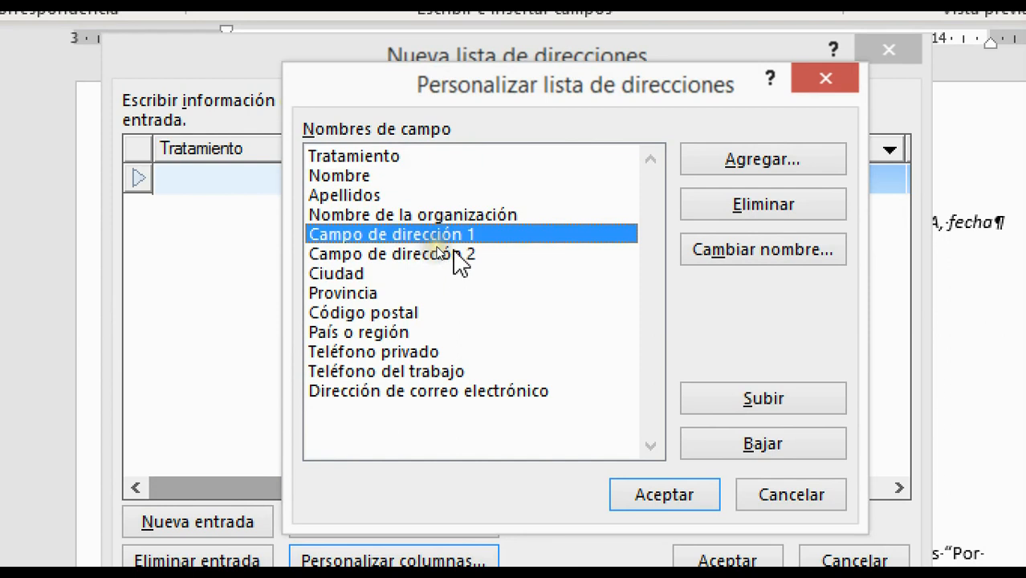
pyautogui.click(442, 253)
pyautogui.click(801, 203)
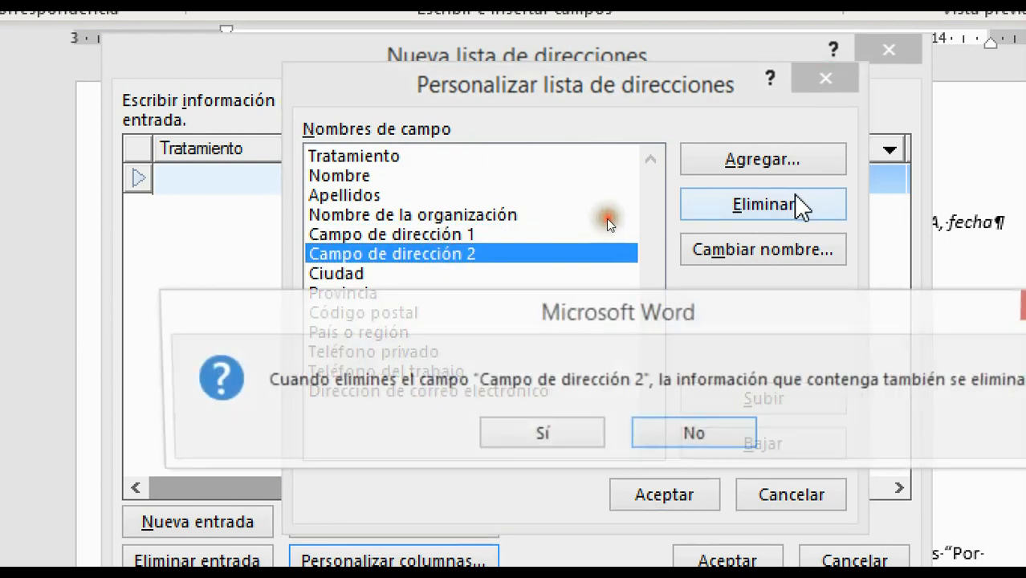
pyautogui.click(530, 441)
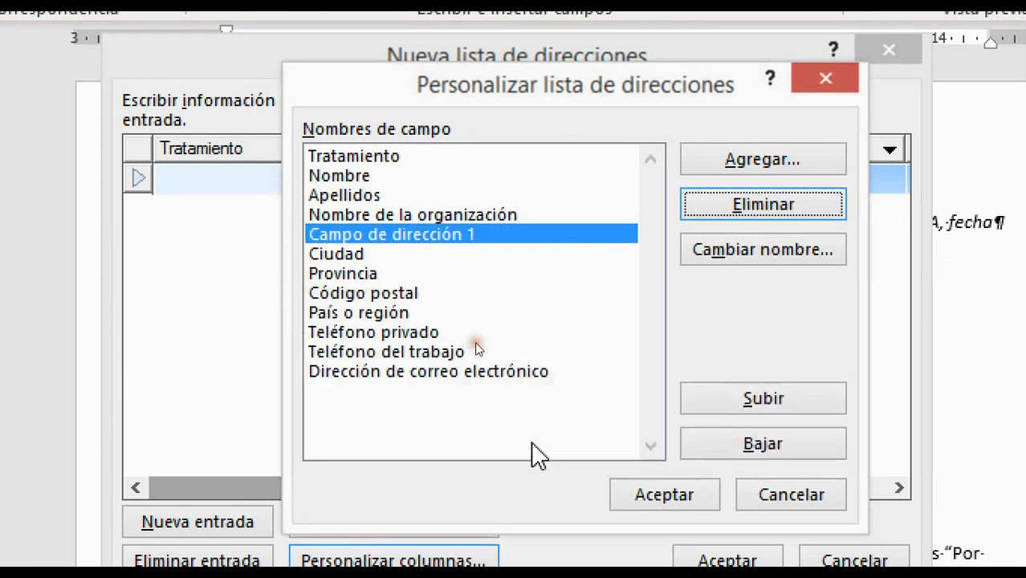
pyautogui.click(382, 158)
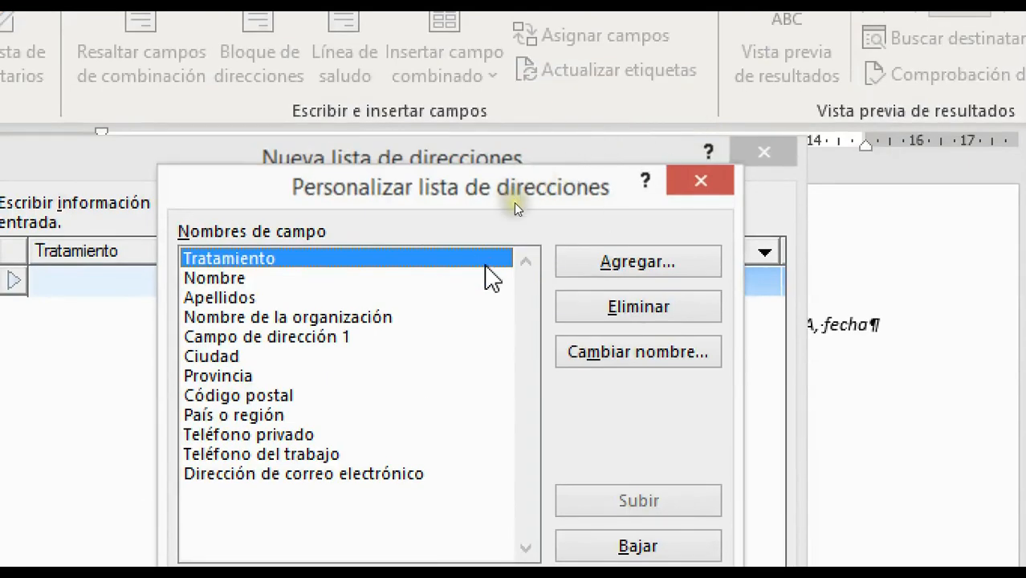
pyautogui.click(663, 309)
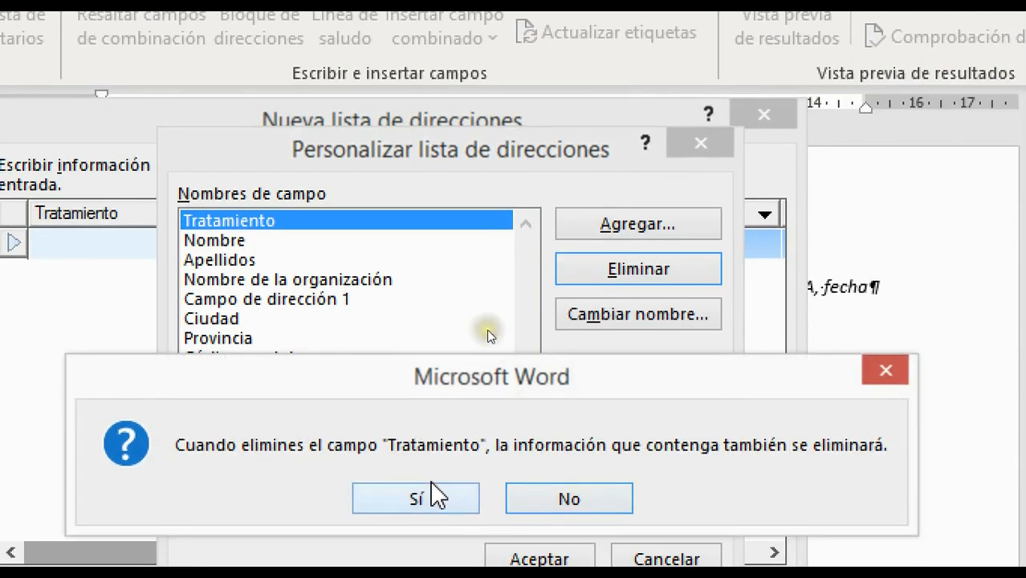
pyautogui.click(431, 526)
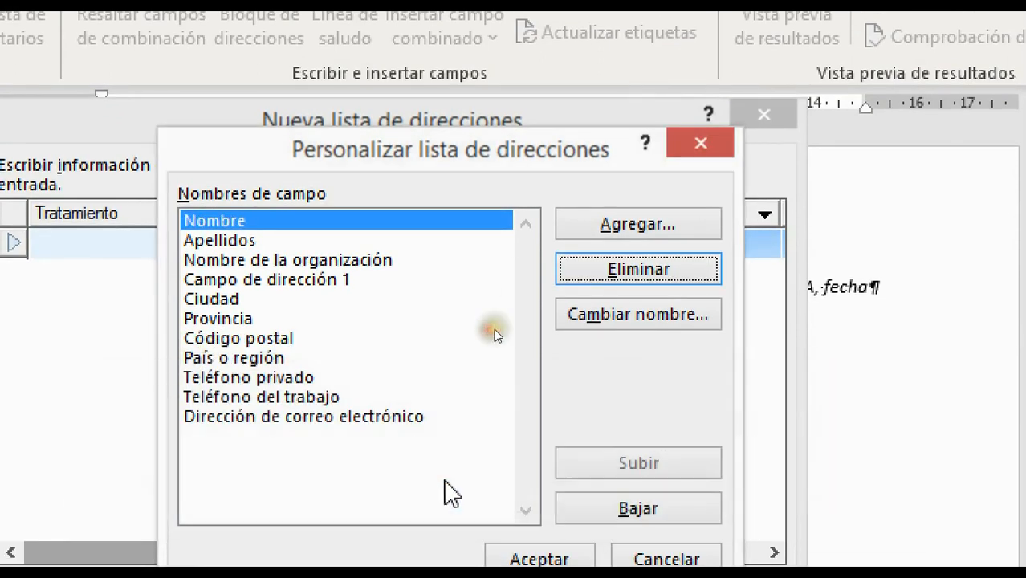
pyautogui.click(335, 281)
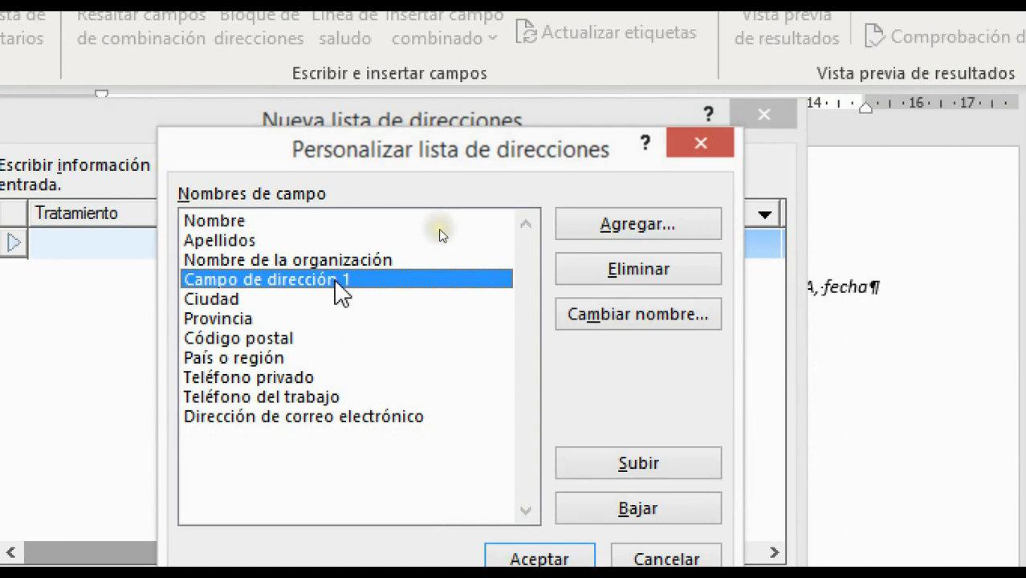
# Rename the Campo de dirección 1 field to 'Dirección'.
pyautogui.click(656, 329)
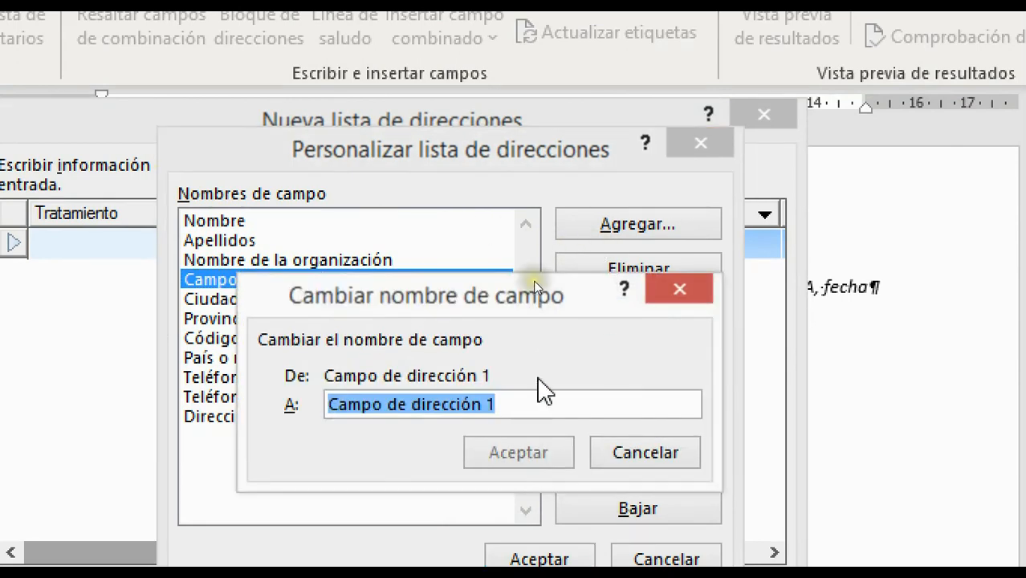
pyautogui.write('Dirección')
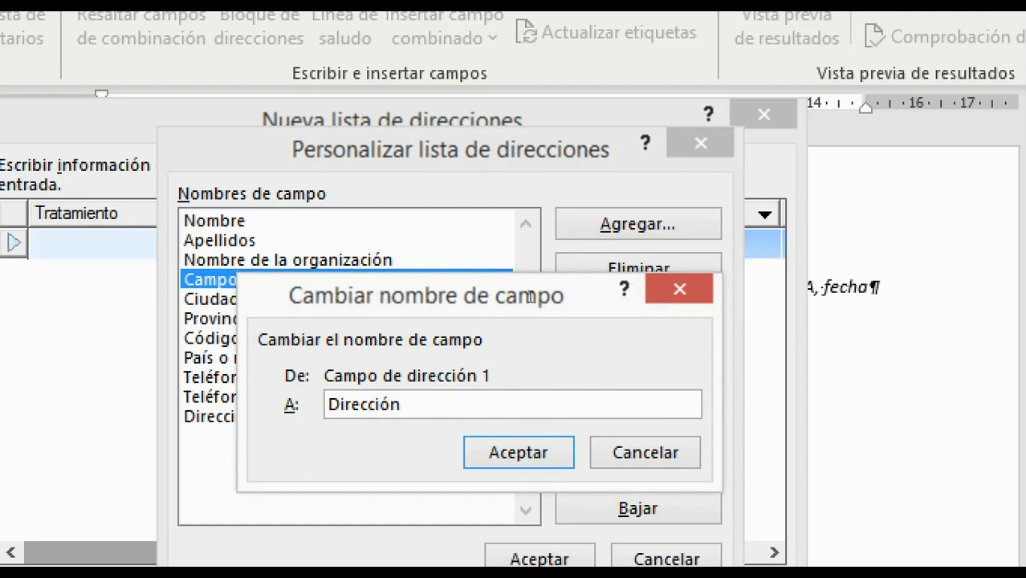
pyautogui.click(513, 458)
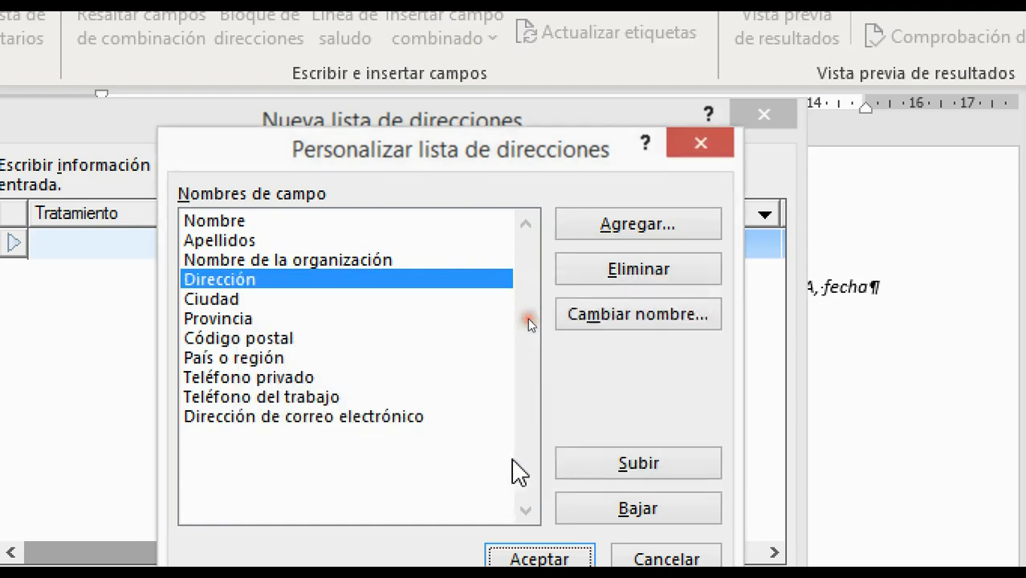
pyautogui.click(242, 300)
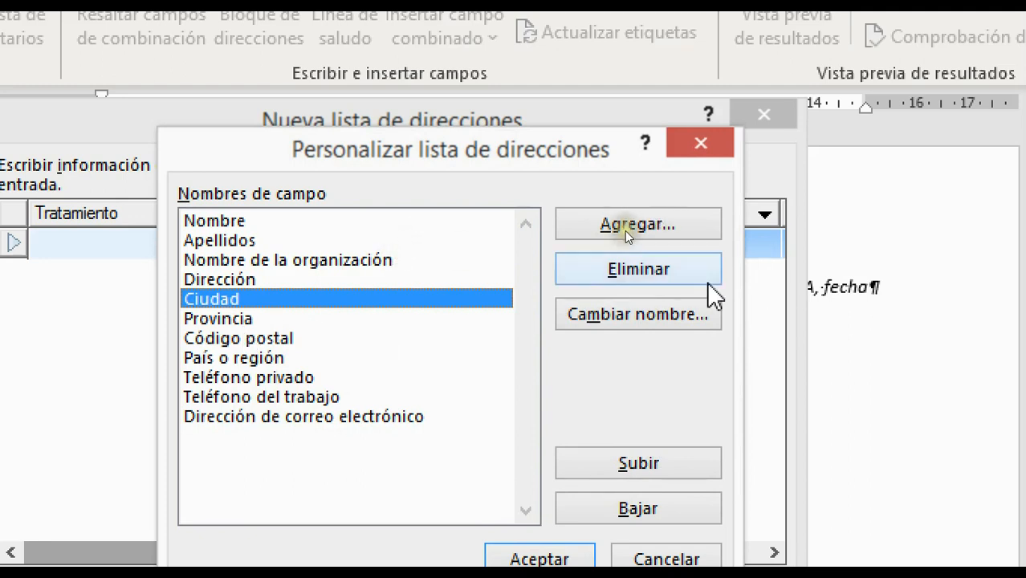
# Delete the Ciudad, Provincia and Código postal fields from the address list.
pyautogui.click(637, 270)
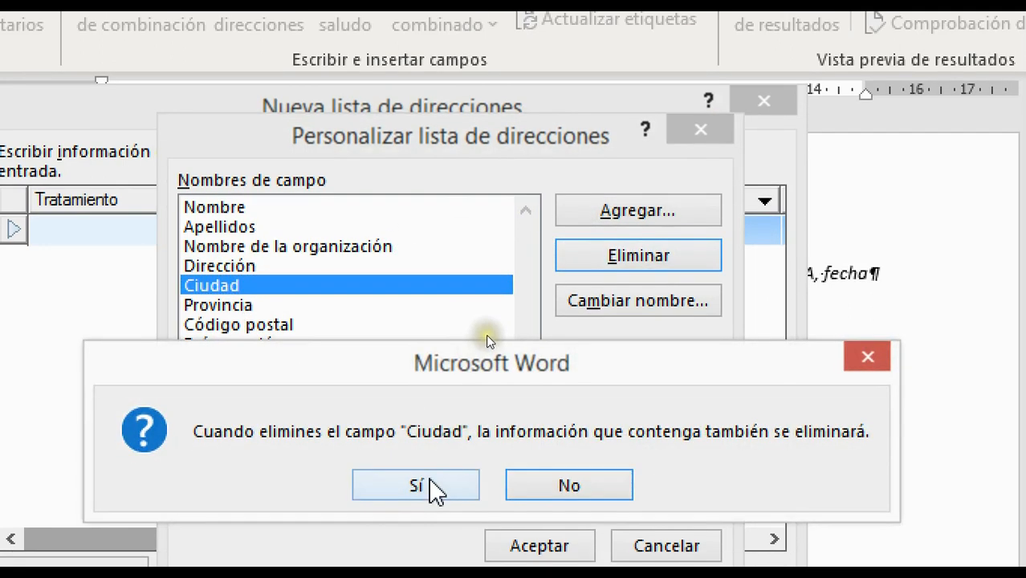
pyautogui.click(429, 484)
pyautogui.click(343, 289)
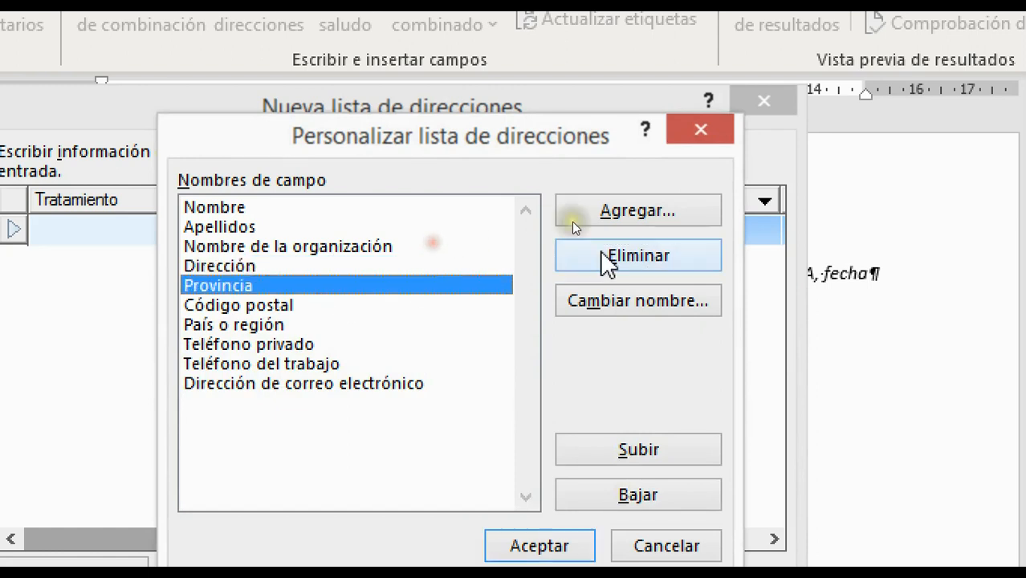
pyautogui.click(636, 261)
pyautogui.click(399, 494)
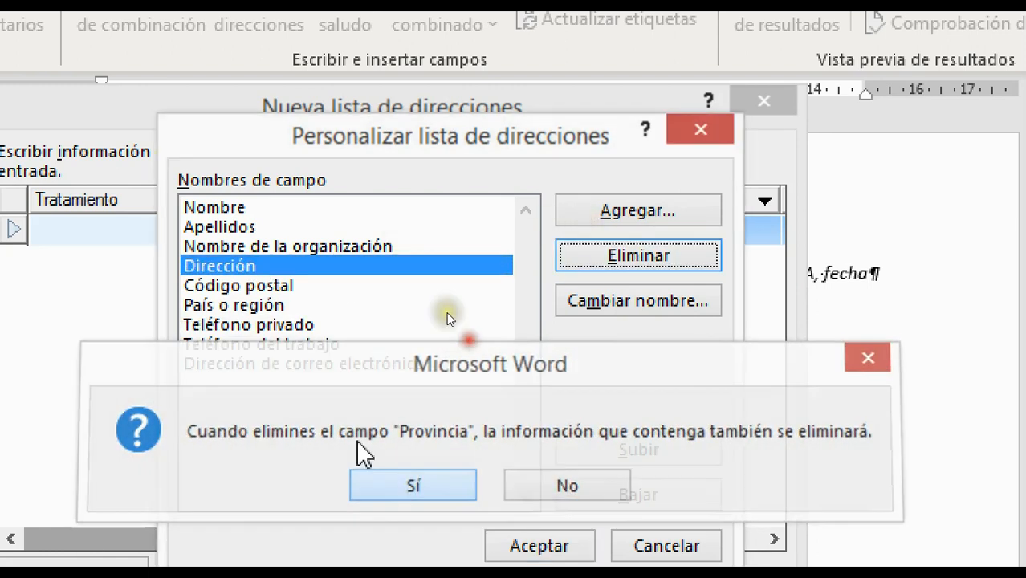
pyautogui.click(270, 285)
pyautogui.click(594, 256)
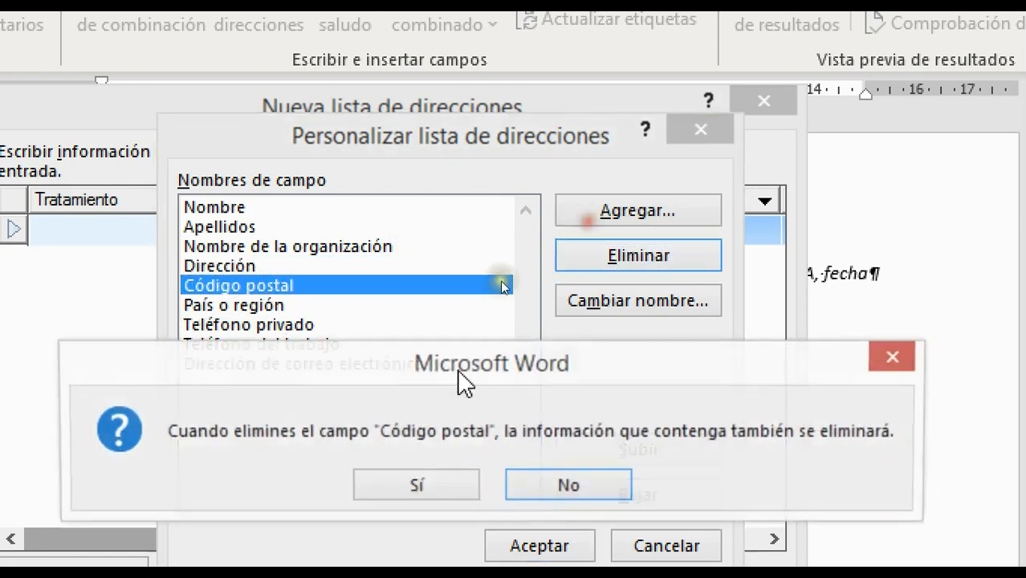
pyautogui.click(423, 485)
# Rename the País o región field to 'País'.
pyautogui.click(246, 288)
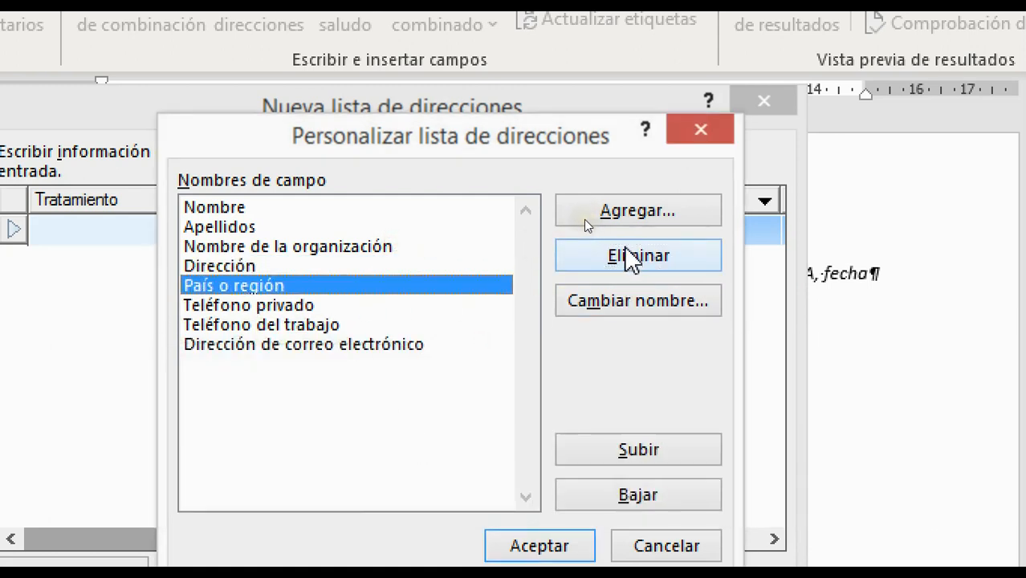
pyautogui.click(628, 313)
pyautogui.press('End')
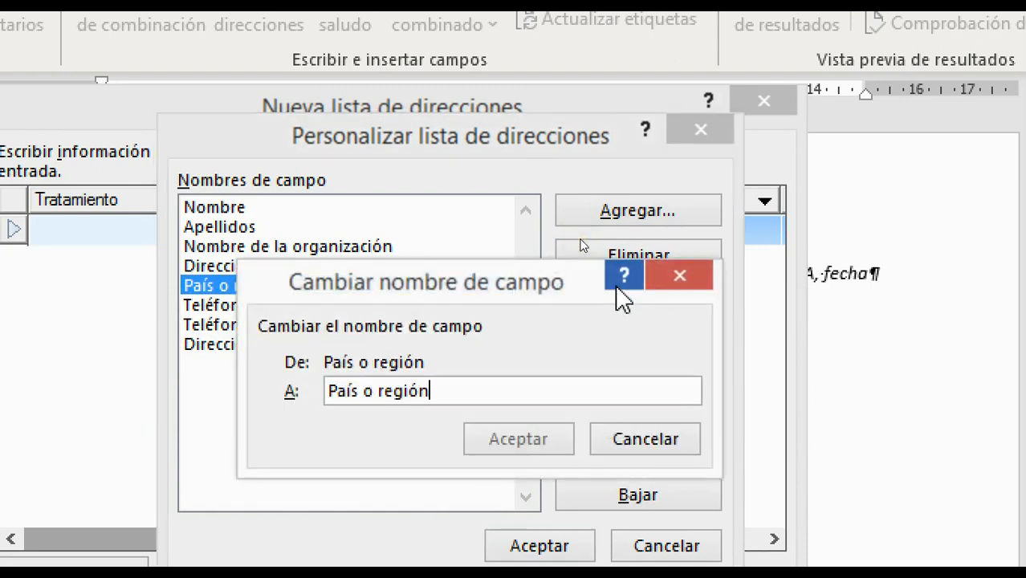
pyautogui.press('BackSpace')
pyautogui.press('BackSpace')
pyautogui.press('BackSpace')
pyautogui.press('BackSpace')
pyautogui.press('BackSpace')
pyautogui.press('BackSpace')
pyautogui.press('BackSpace')
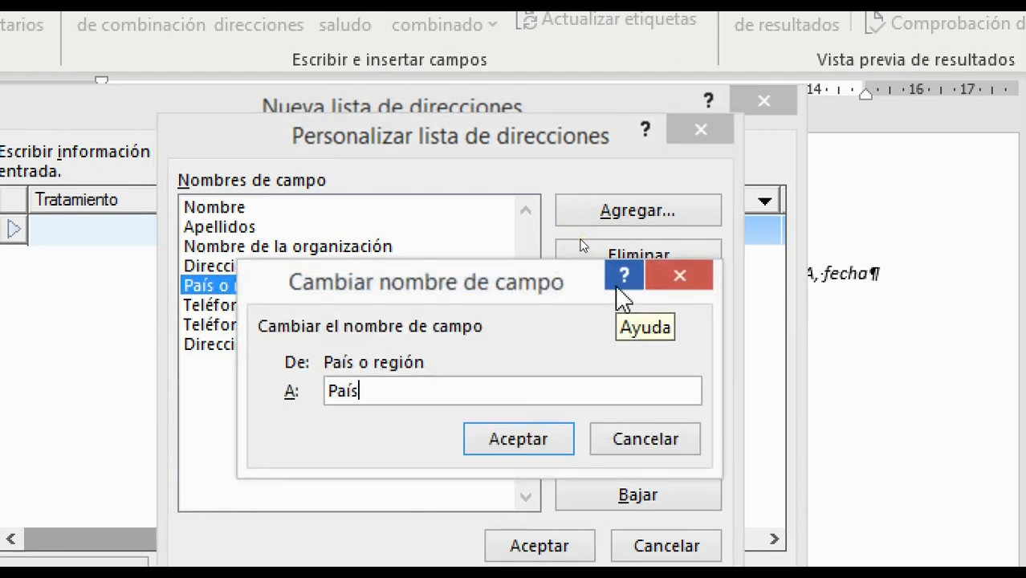
pyautogui.press('Return')
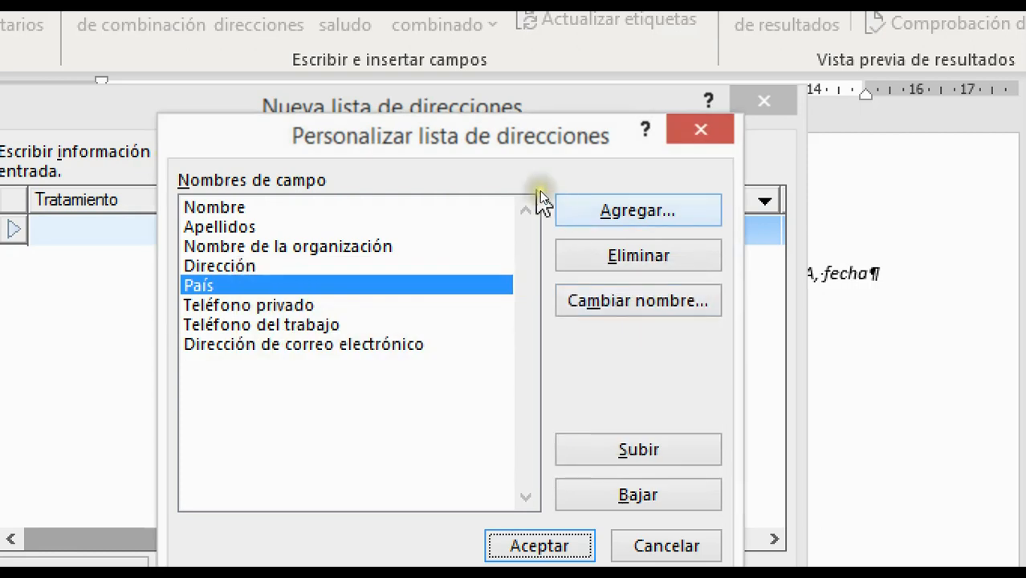
# Delete the Teléfono privado, Teléfono del trabajo and e-mail address fields.
pyautogui.click(313, 307)
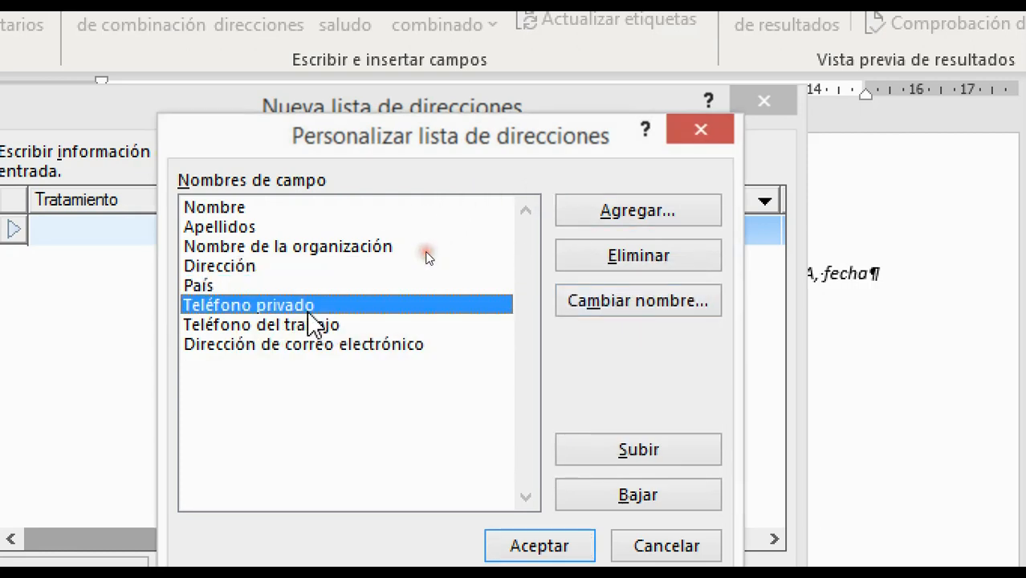
pyautogui.click(660, 302)
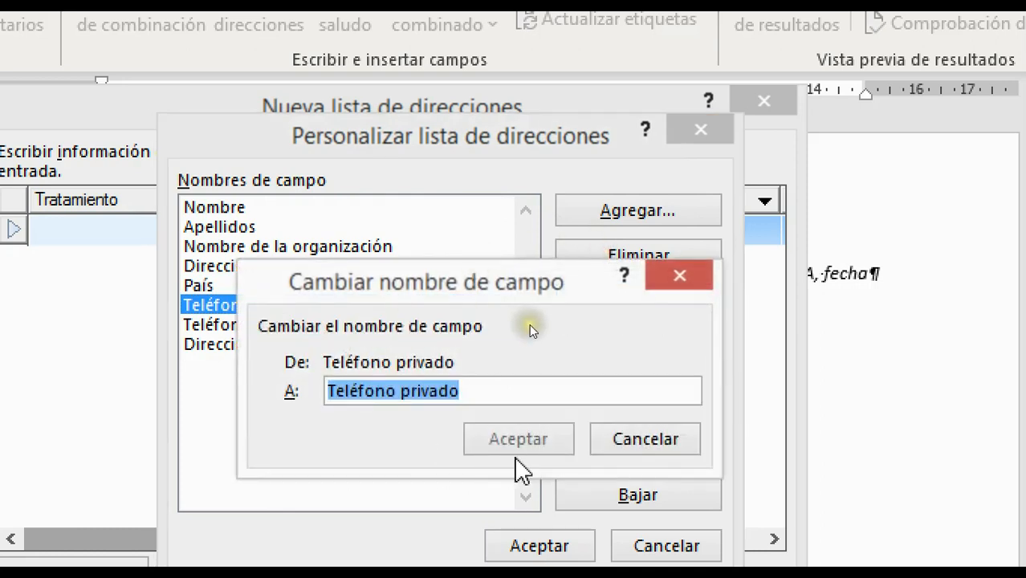
pyautogui.click(657, 439)
pyautogui.click(622, 258)
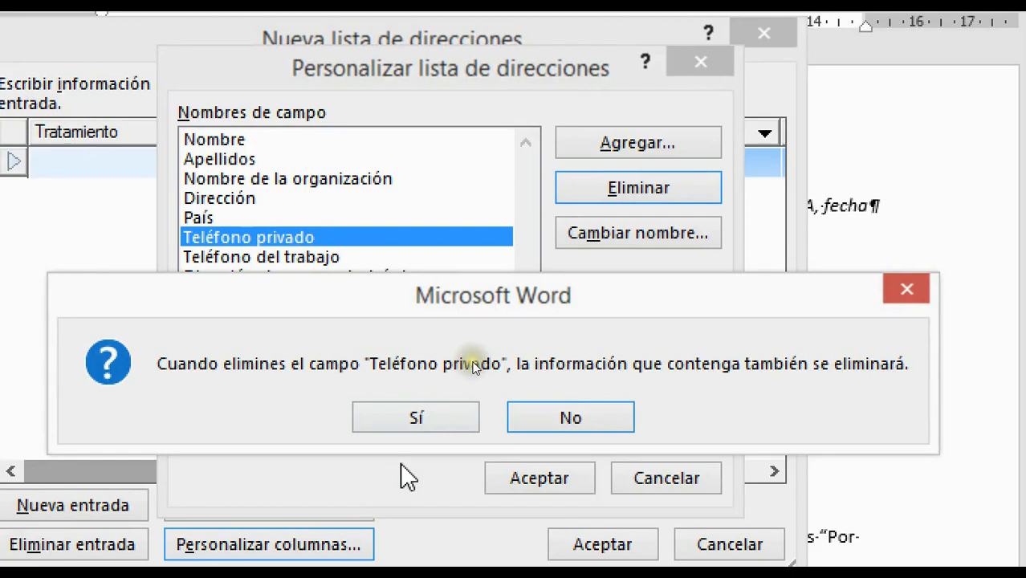
pyautogui.click(408, 427)
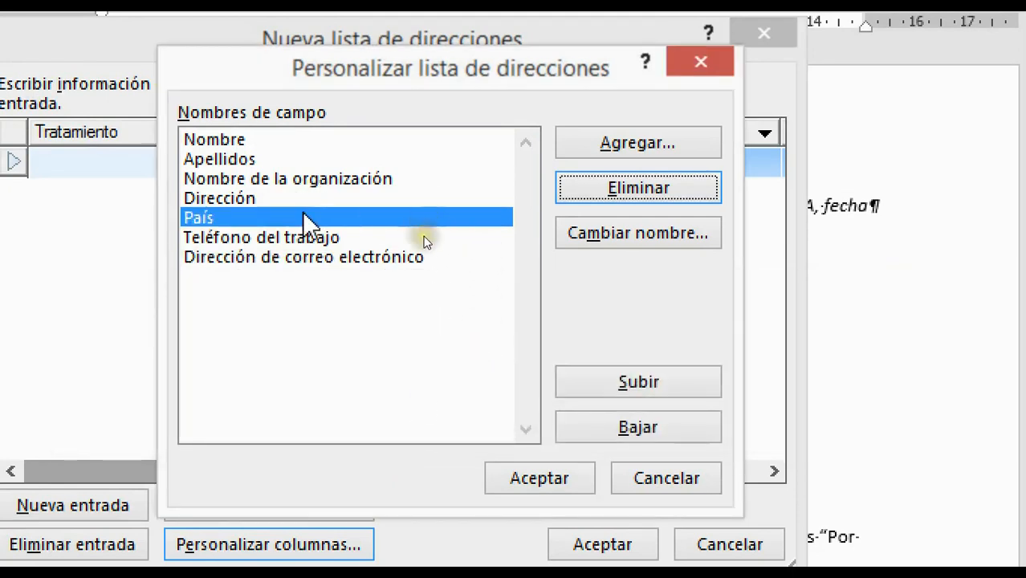
pyautogui.click(319, 243)
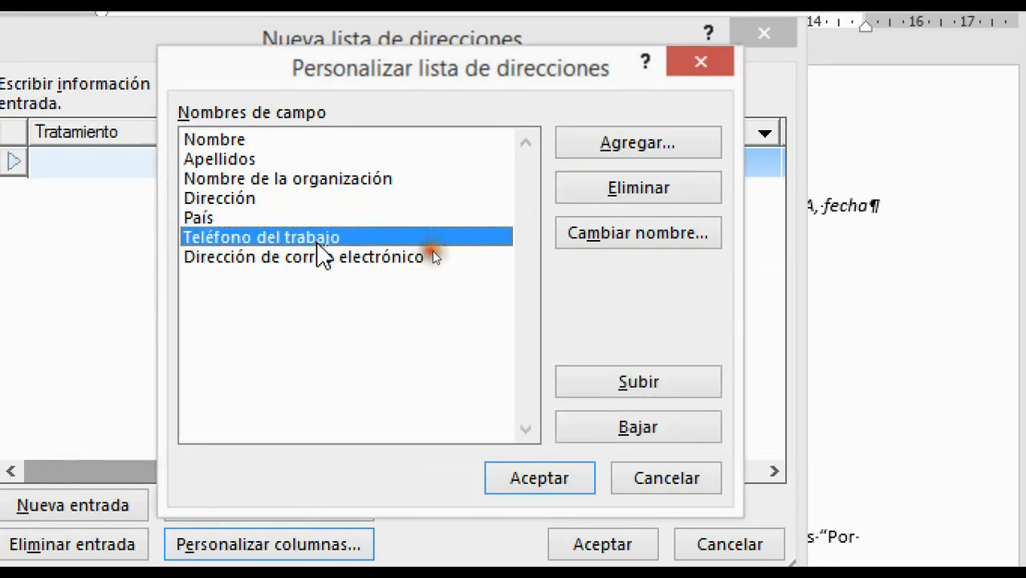
pyautogui.click(615, 190)
pyautogui.click(450, 417)
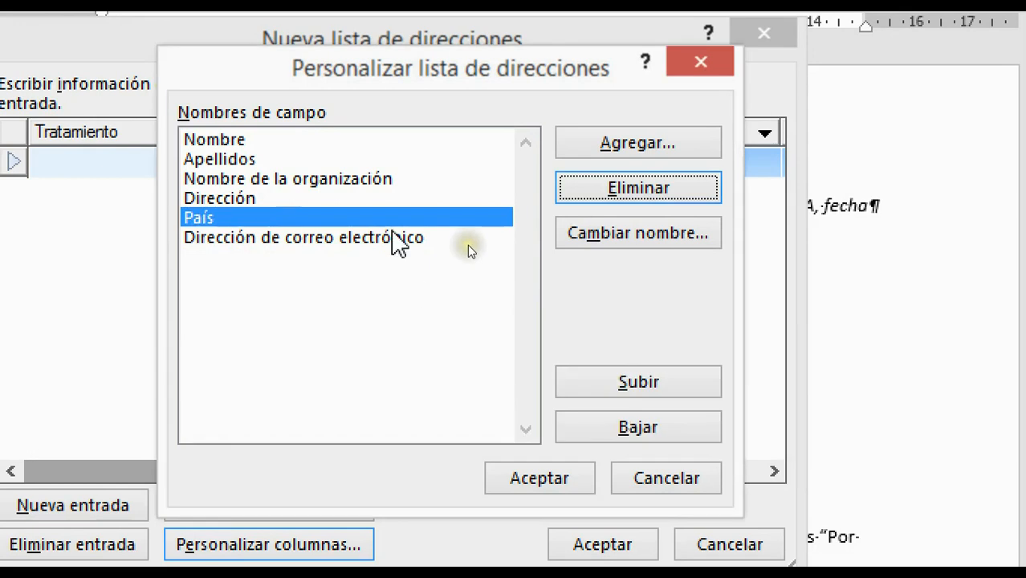
pyautogui.click(393, 243)
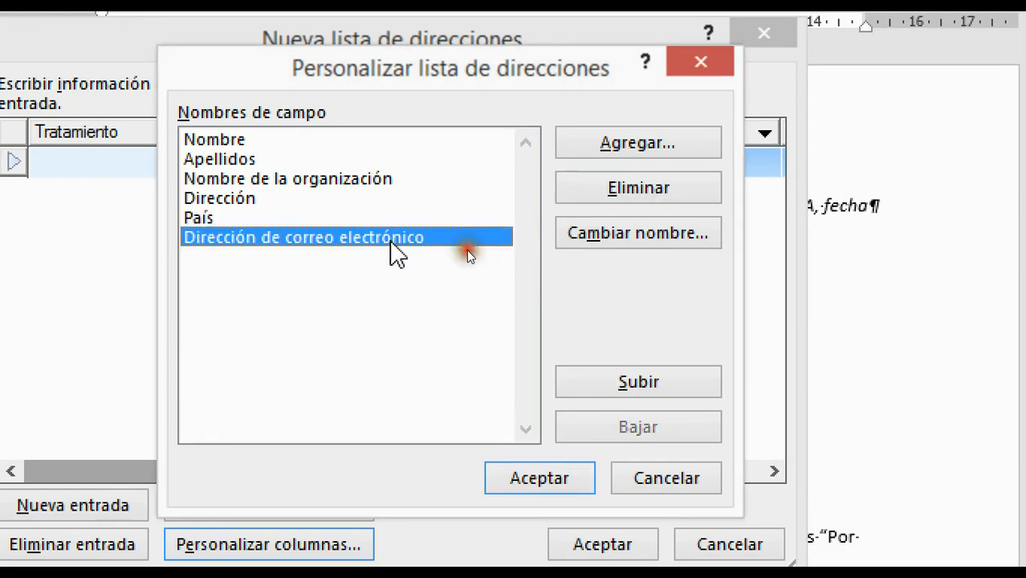
pyautogui.click(598, 189)
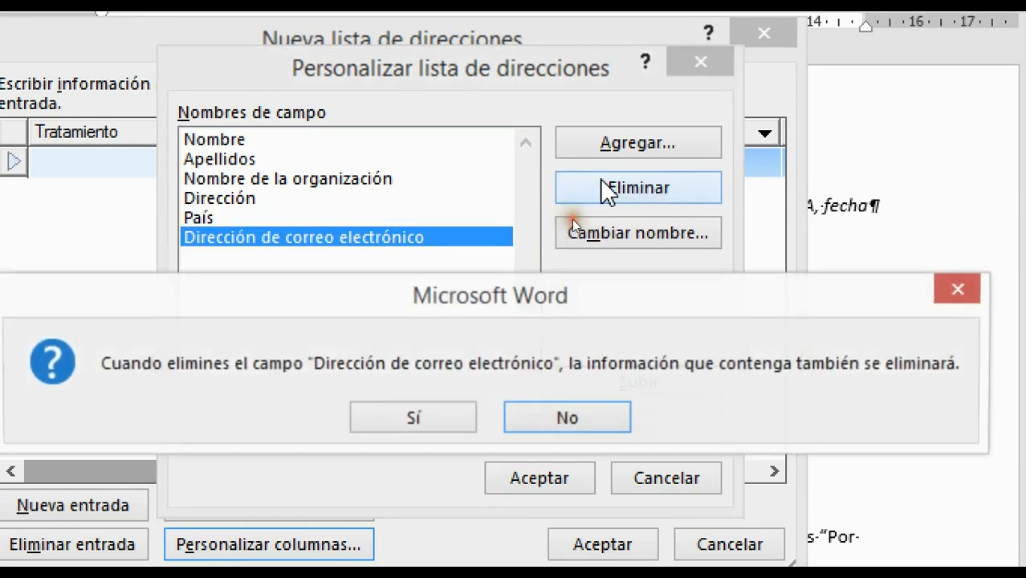
pyautogui.click(419, 429)
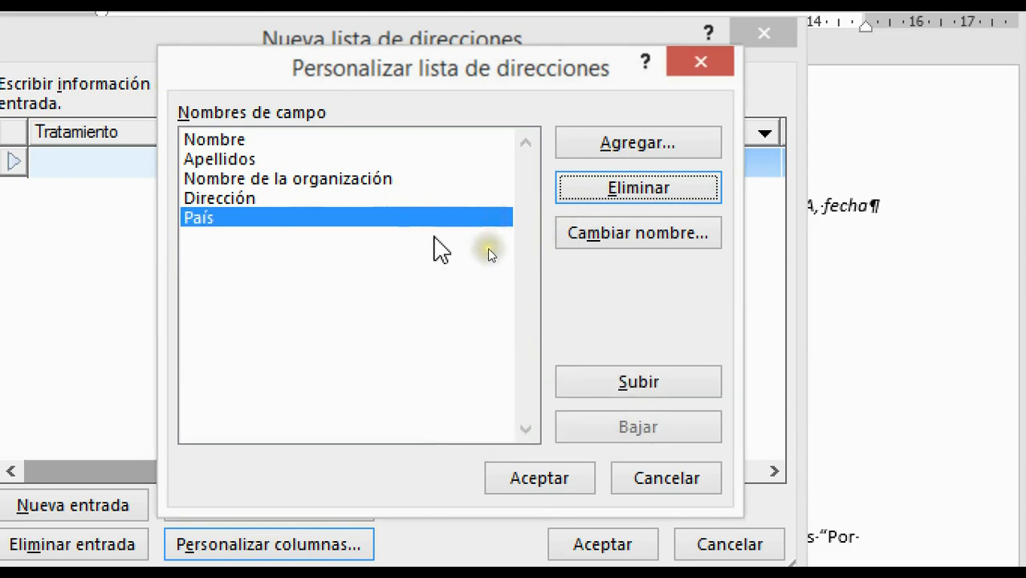
# Review the five remaining field names, ending on País.
pyautogui.click(445, 265)
pyautogui.click(306, 197)
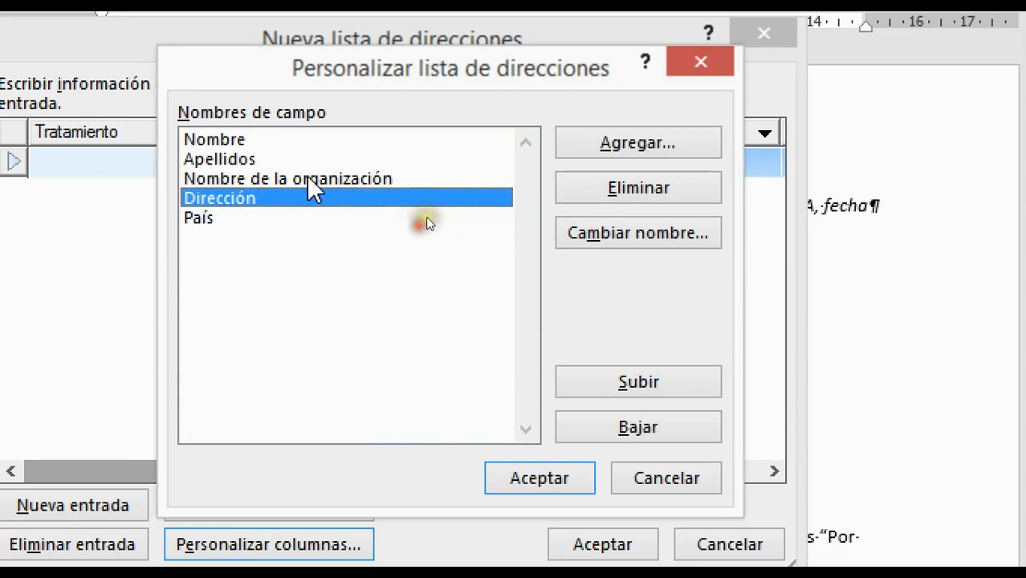
pyautogui.click(329, 180)
pyautogui.click(210, 160)
pyautogui.click(223, 141)
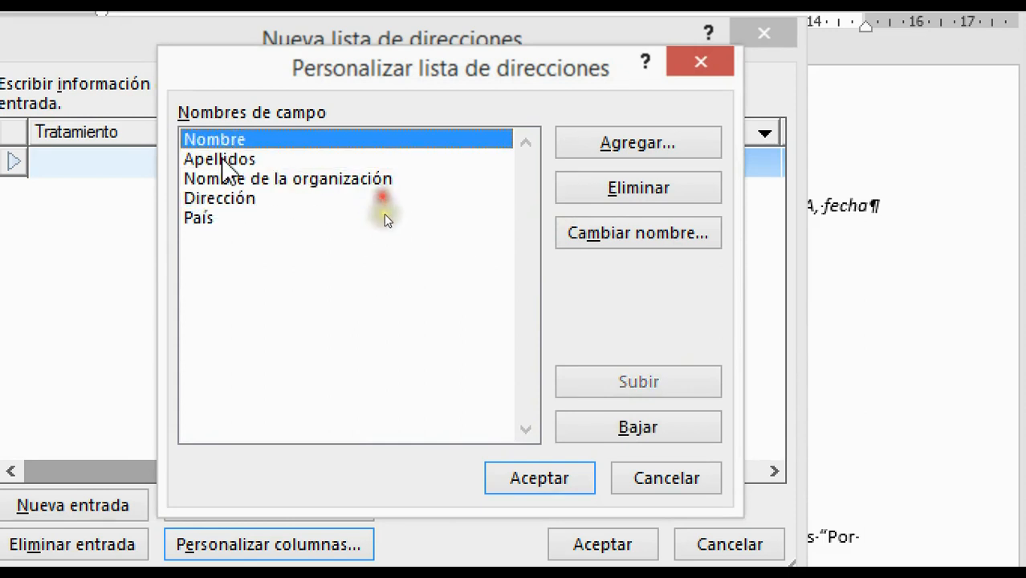
pyautogui.click(232, 217)
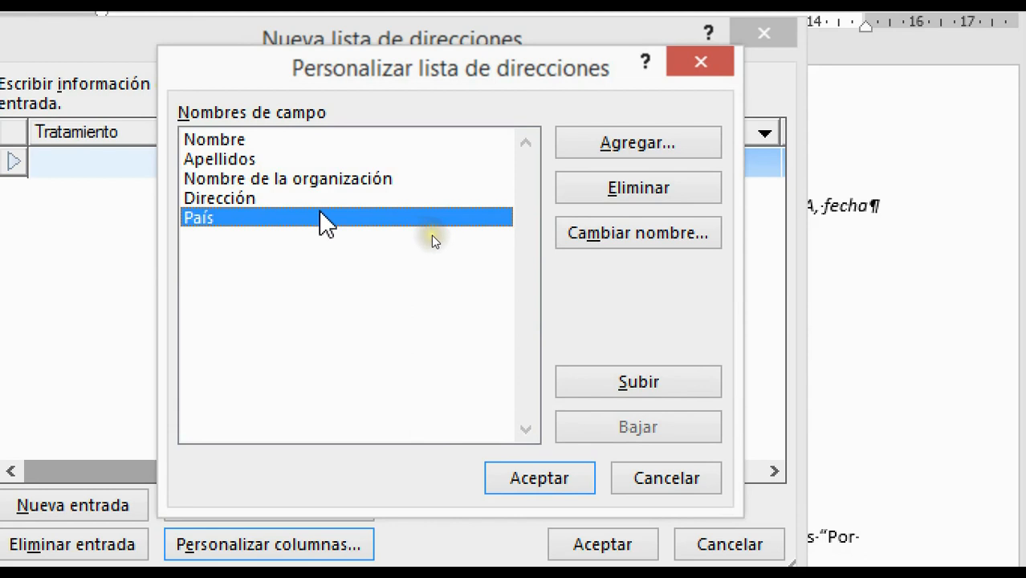
# Add a new field named Sexo after País in the address list fields and select it.
pyautogui.click(632, 148)
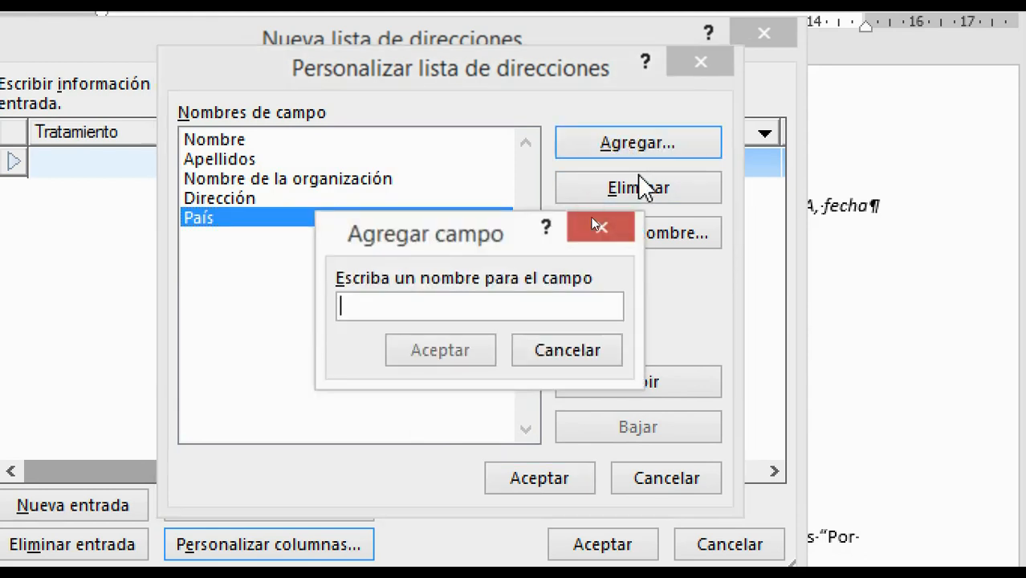
pyautogui.write('Sexo')
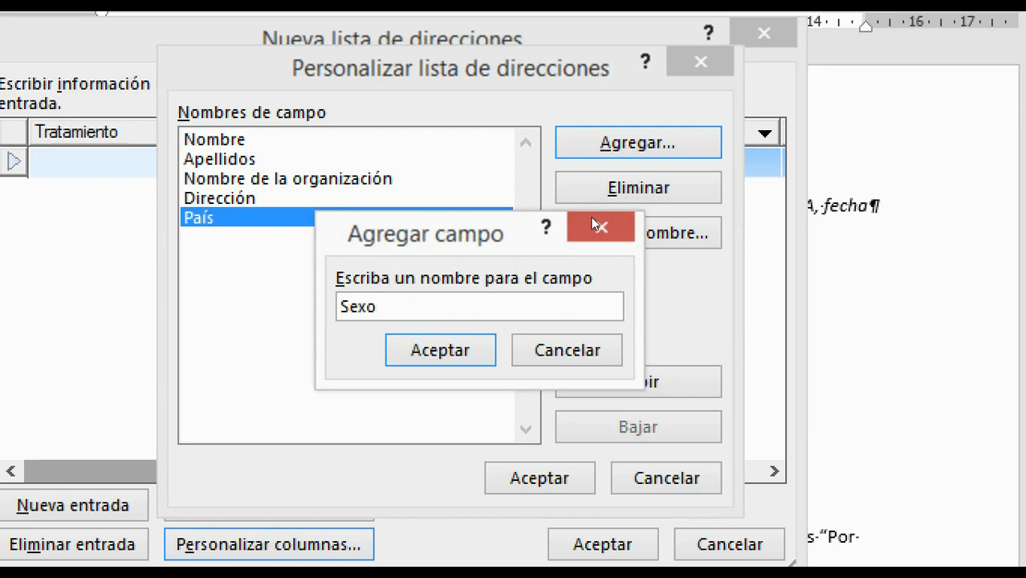
pyautogui.click(446, 358)
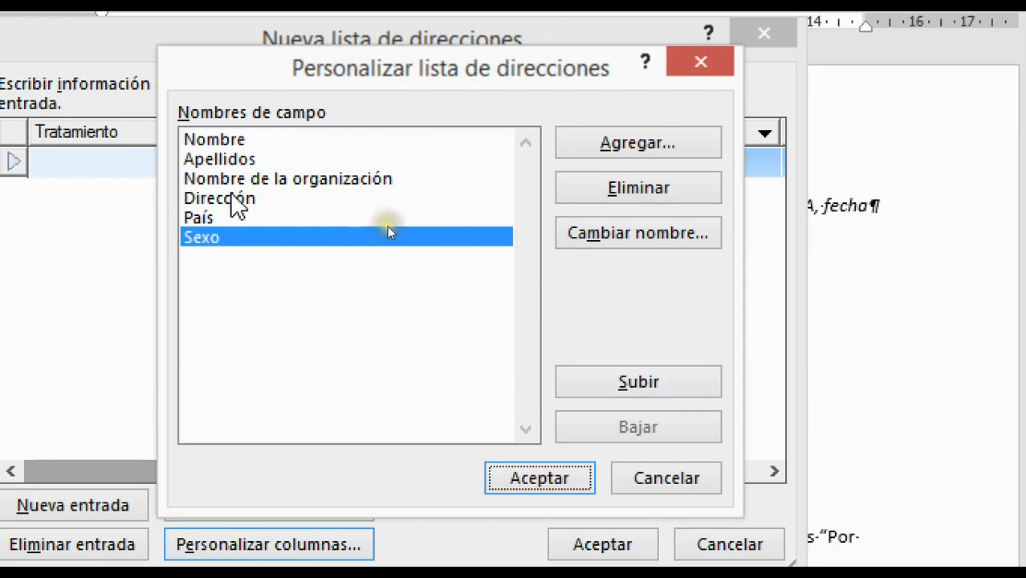
pyautogui.click(207, 235)
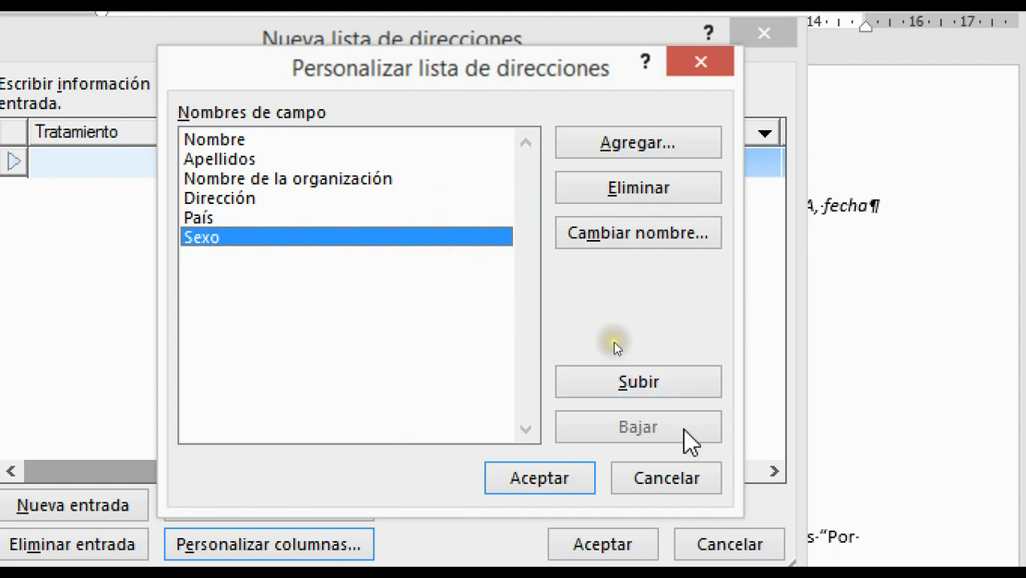
# Move Sexo up two places, then rename Nombre de la organización to Organización.
pyautogui.click(659, 379)
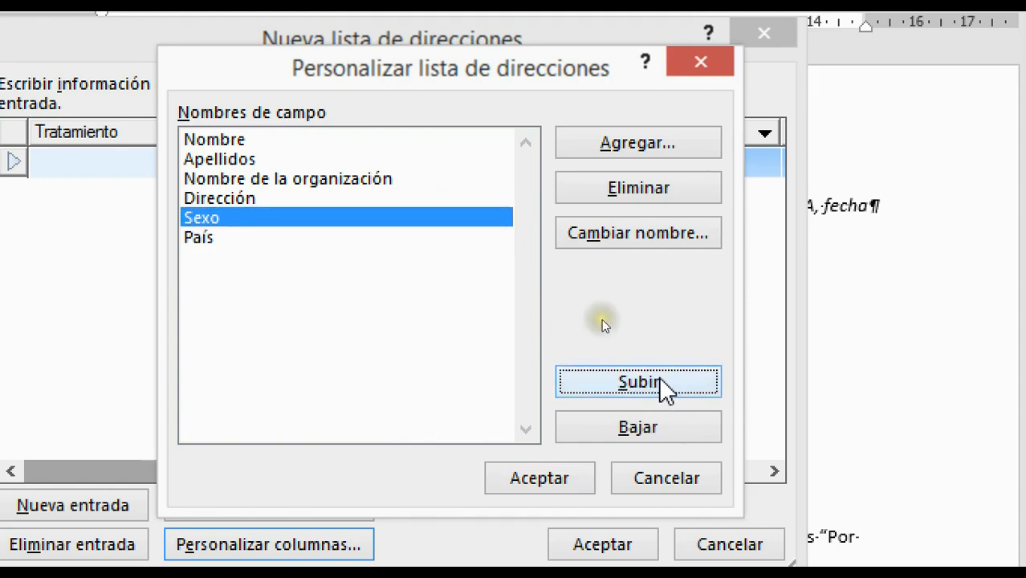
pyautogui.click(659, 379)
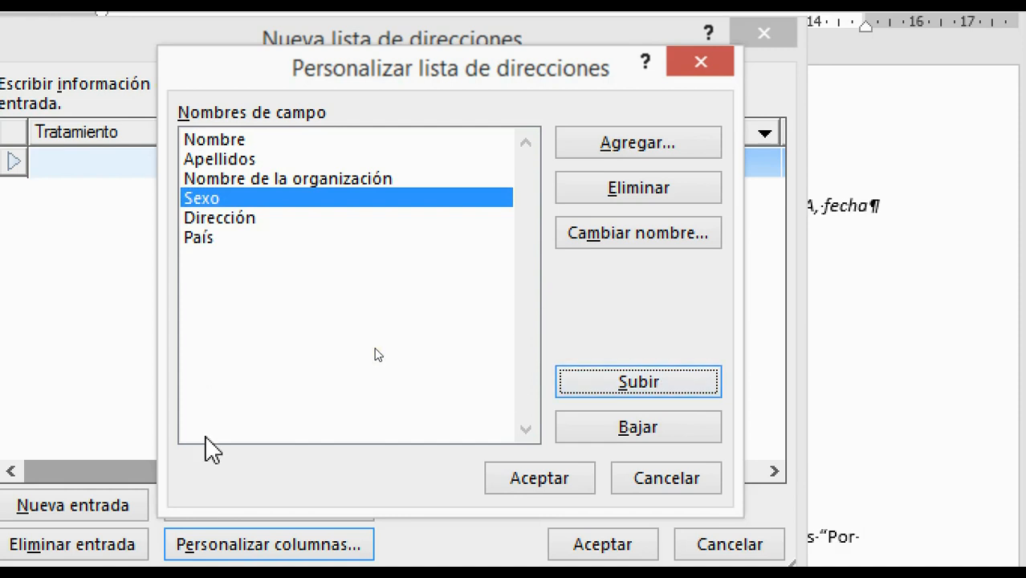
pyautogui.click(338, 179)
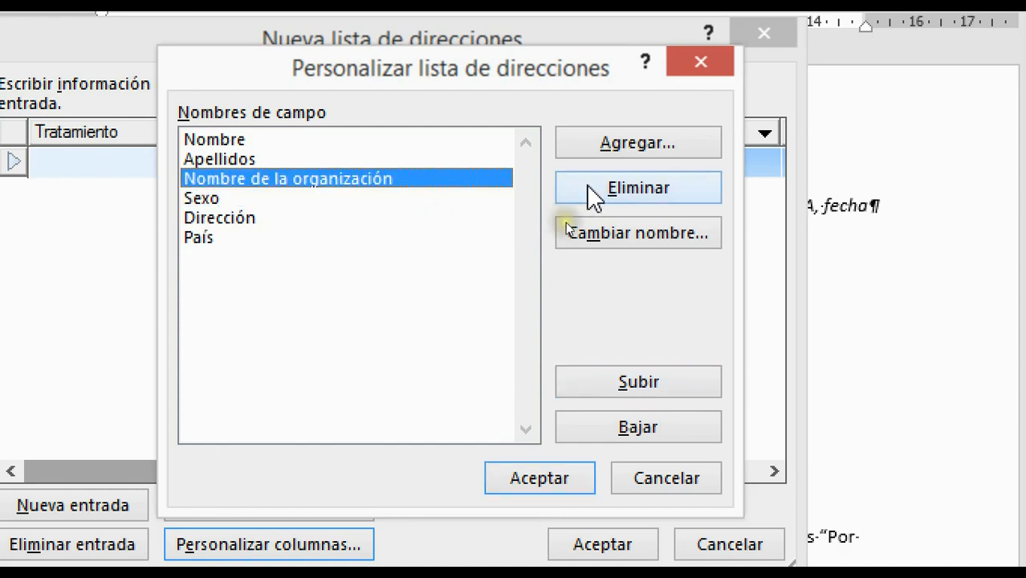
pyautogui.click(651, 233)
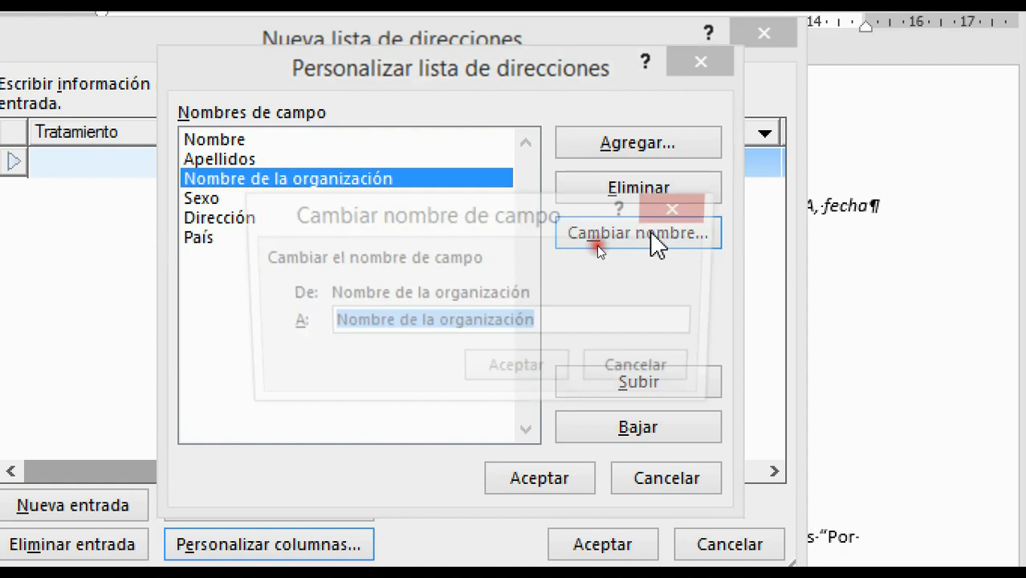
pyautogui.write('Or')
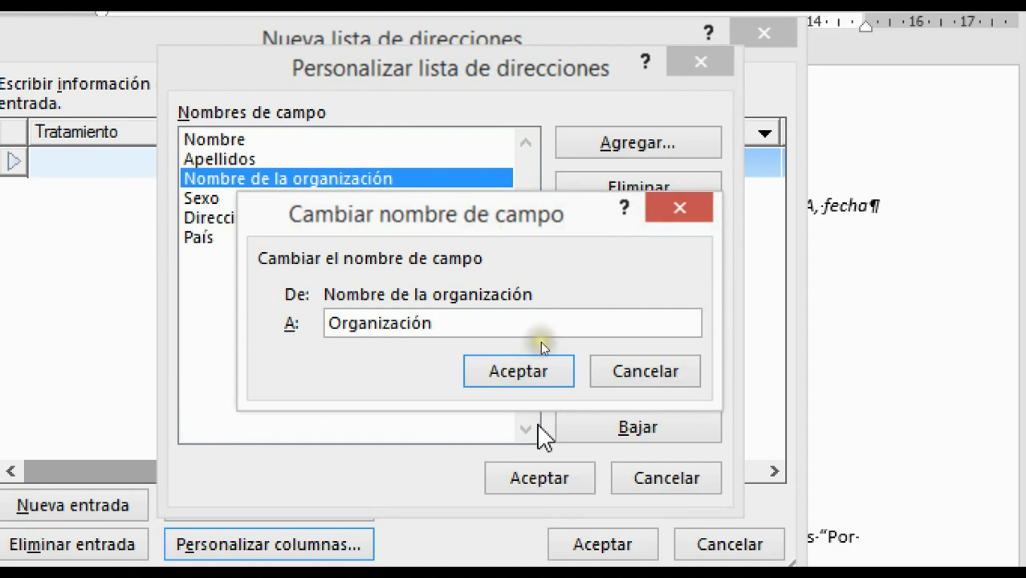
pyautogui.click(538, 374)
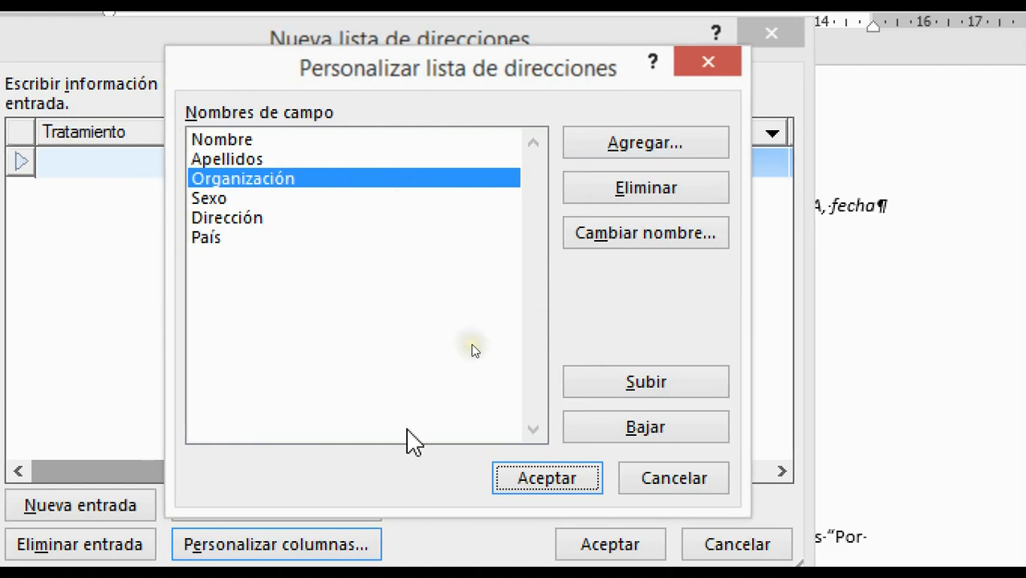
# Apply the customised field list and place the cursor in the first row's Nombre cell.
pyautogui.click(549, 478)
pyautogui.moveTo(488, 475); pyautogui.dragTo(285, 472)
pyautogui.click(113, 161)
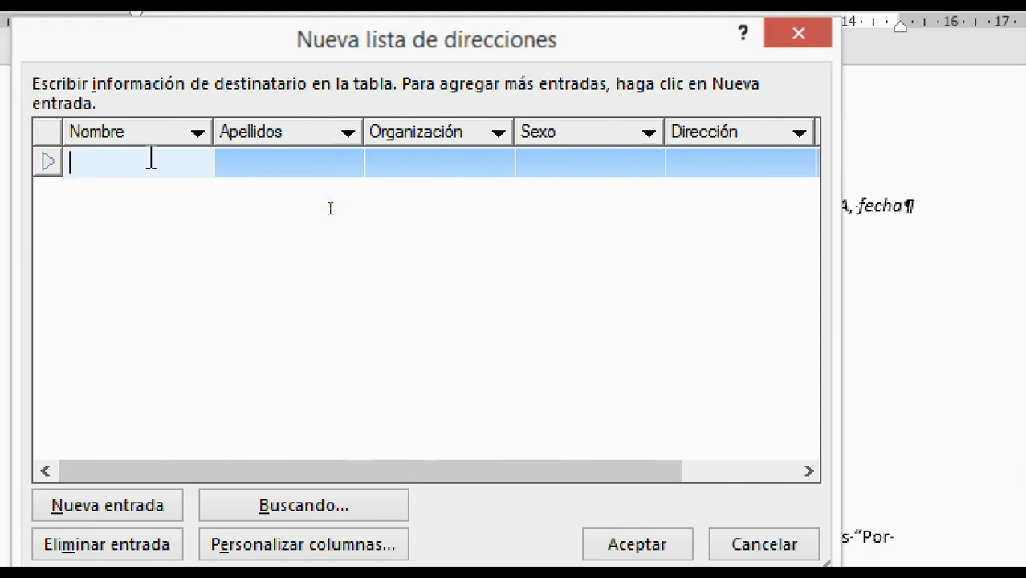
# Fill the first recipient row: first name, surname, Electrocentro, Masculino and street address.
pyautogui.press('Tab')
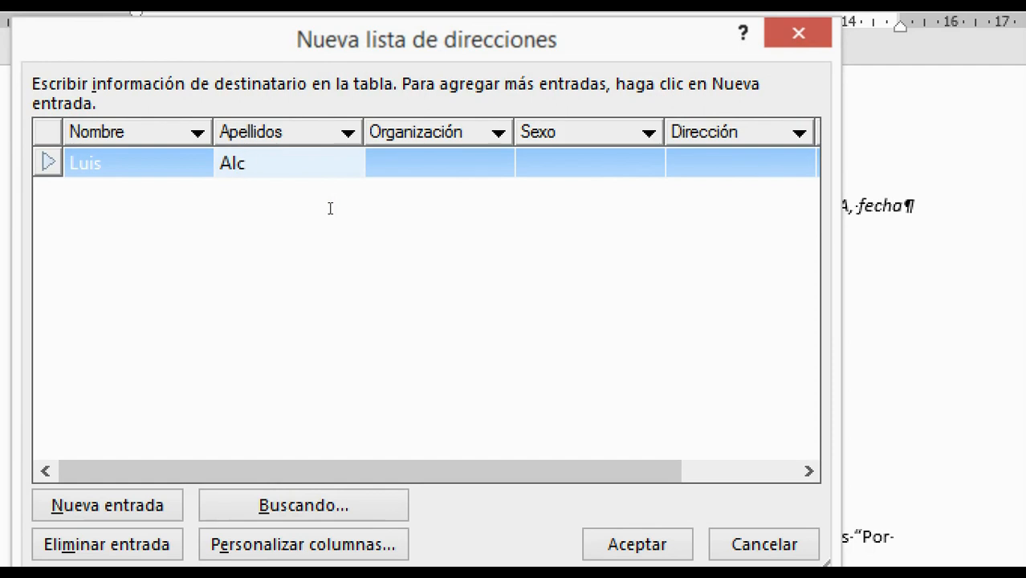
pyautogui.press('Tab')
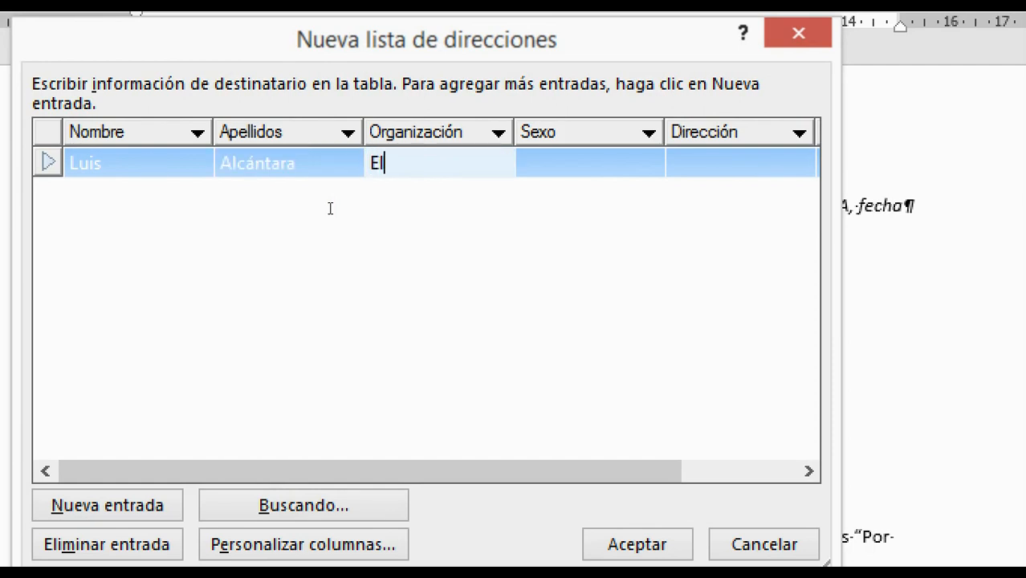
pyautogui.write('Electrocent')
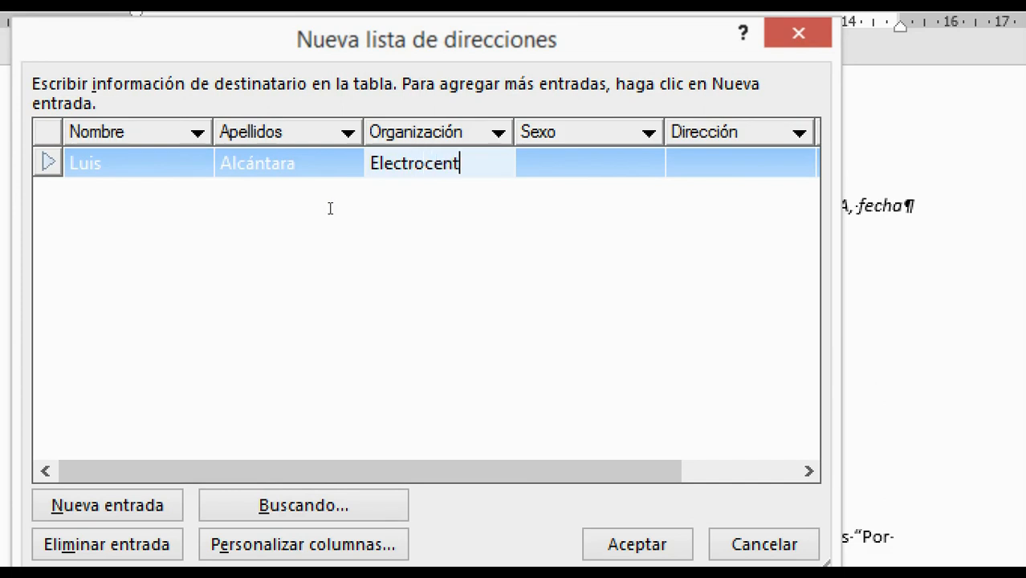
pyautogui.write('ro')
pyautogui.press('Tab')
pyautogui.write('Masculino')
pyautogui.press('Tab')
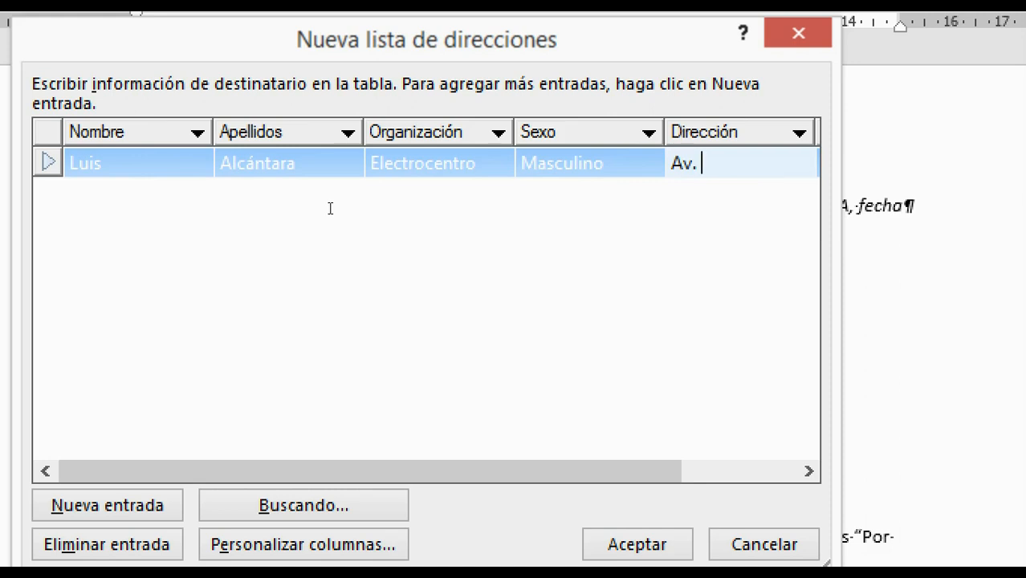
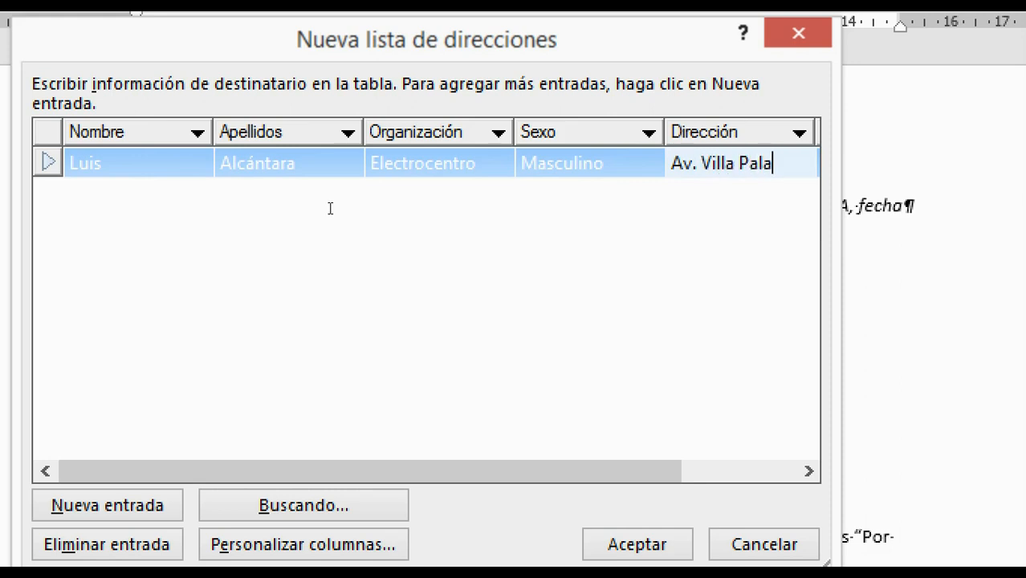
pyautogui.press('Tab')
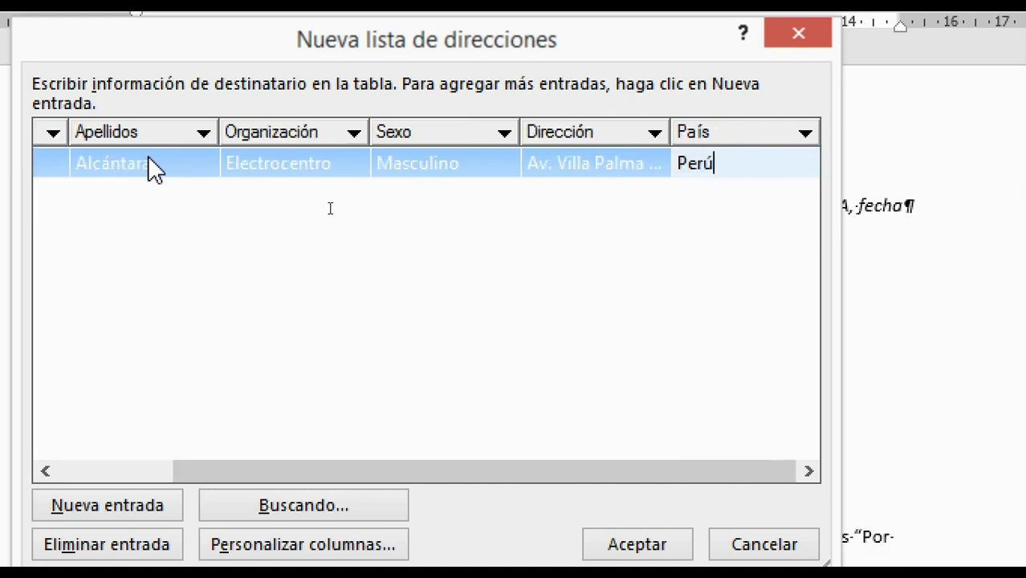
pyautogui.press('Tab')
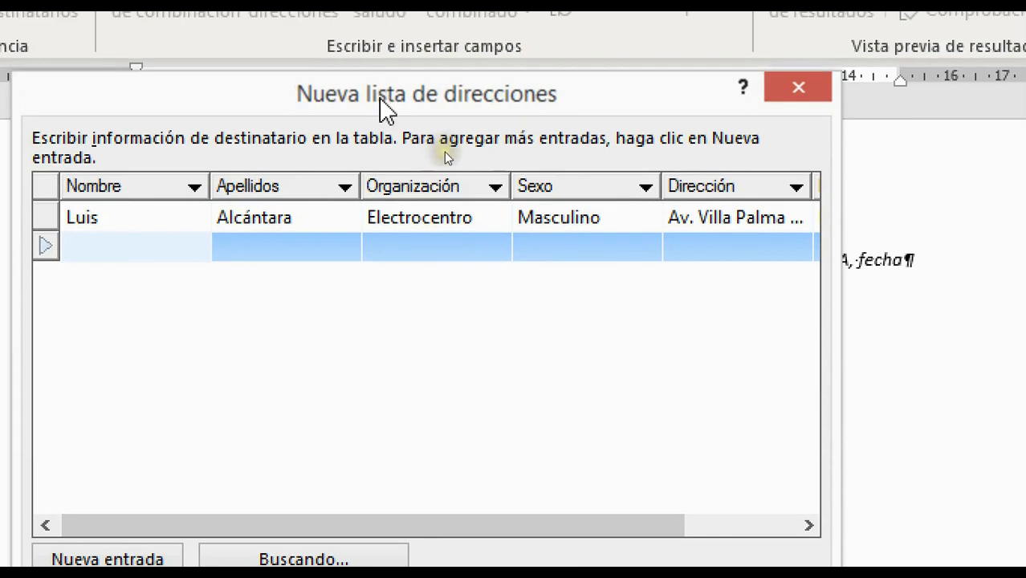
# Accept the completed new address list in Nueva lista de direcciones.
pyautogui.moveTo(386, 111); pyautogui.dragTo(526, 96)
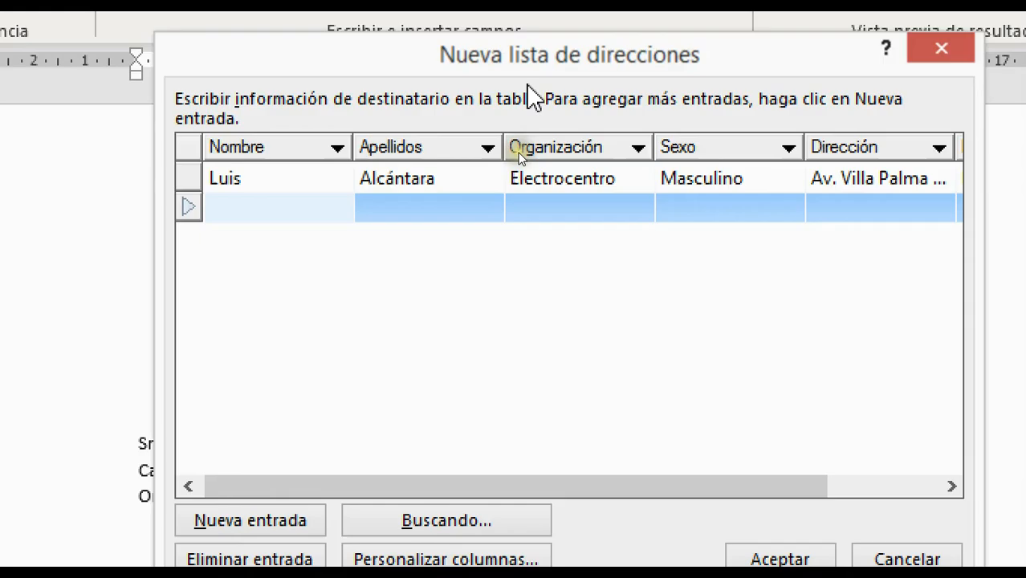
pyautogui.moveTo(695, 64); pyautogui.dragTo(620, 58)
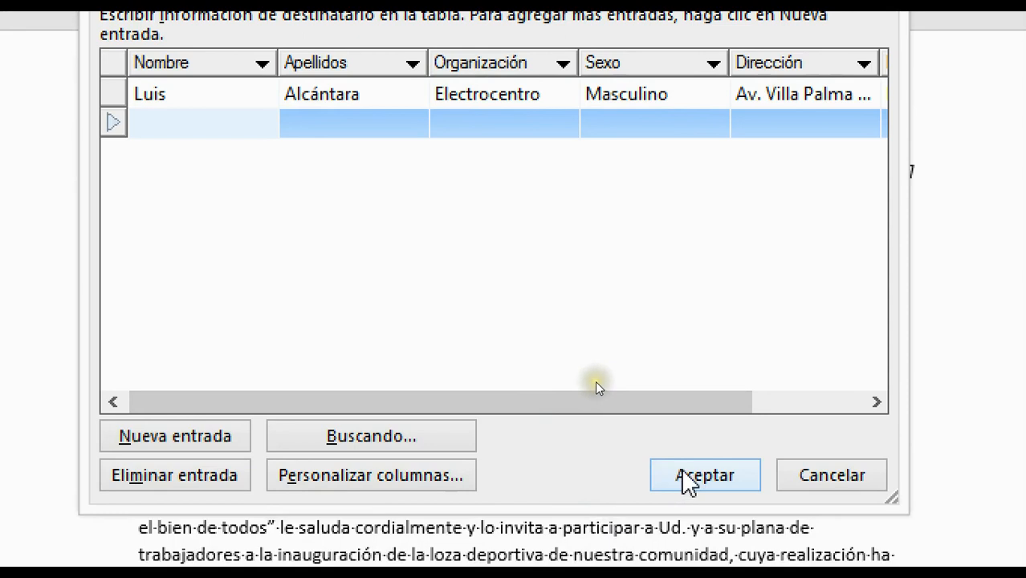
pyautogui.click(692, 530)
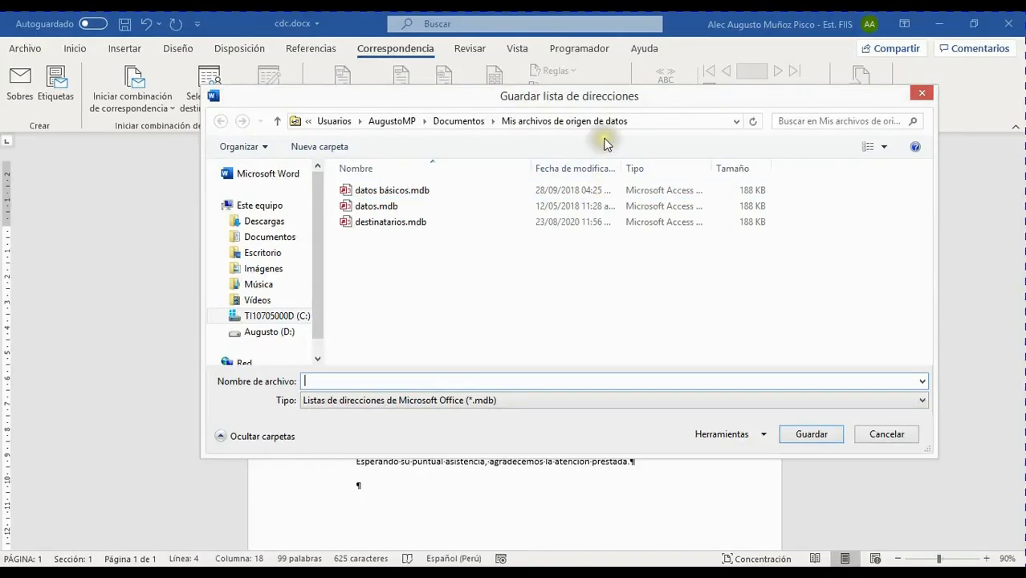
# Move the Guardar lista de direcciones dialog up and to the left.
pyautogui.moveTo(612, 103); pyautogui.dragTo(486, 72)
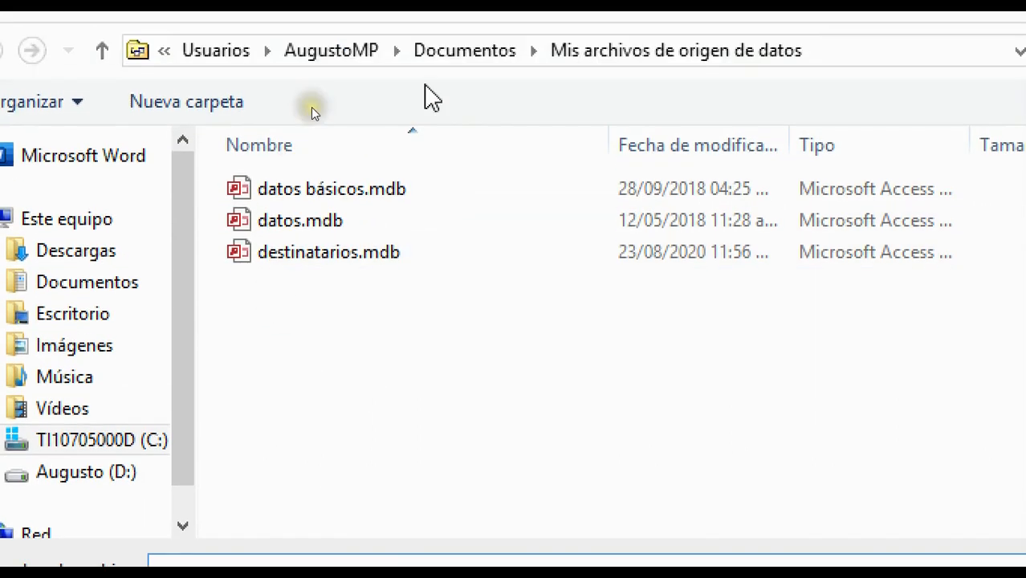
# Browse Documentos, Escritorio, Música and Vídeos, then return to Mis archivos de origen de datos.
pyautogui.click(449, 291)
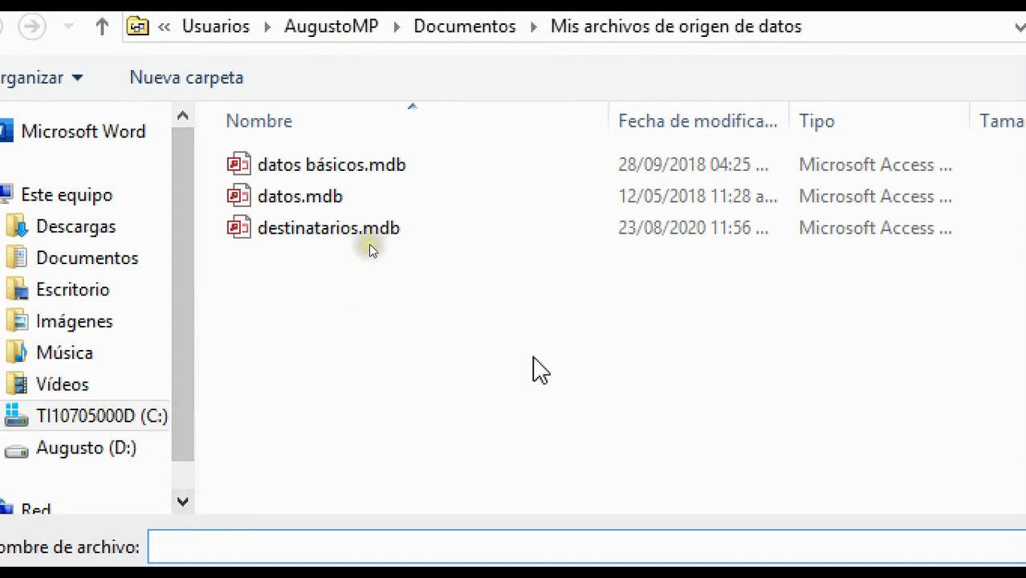
pyautogui.click(286, 443)
pyautogui.click(393, 238)
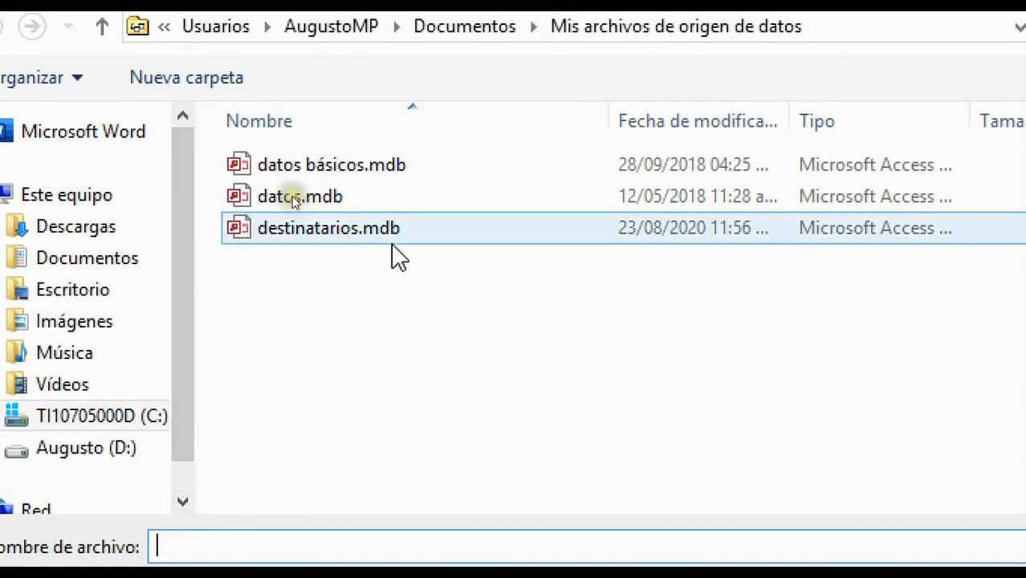
pyautogui.click(291, 275)
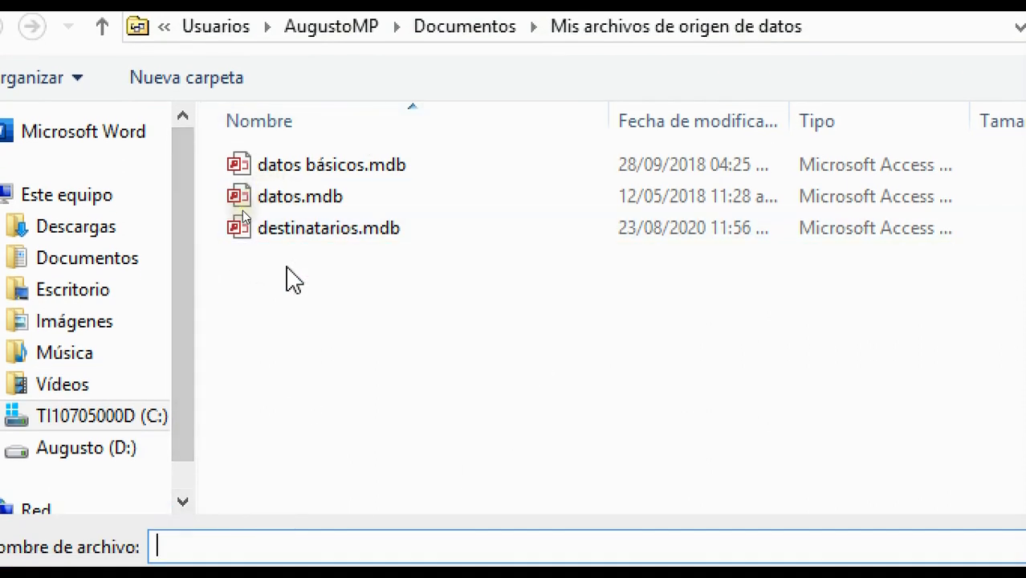
pyautogui.click(85, 258)
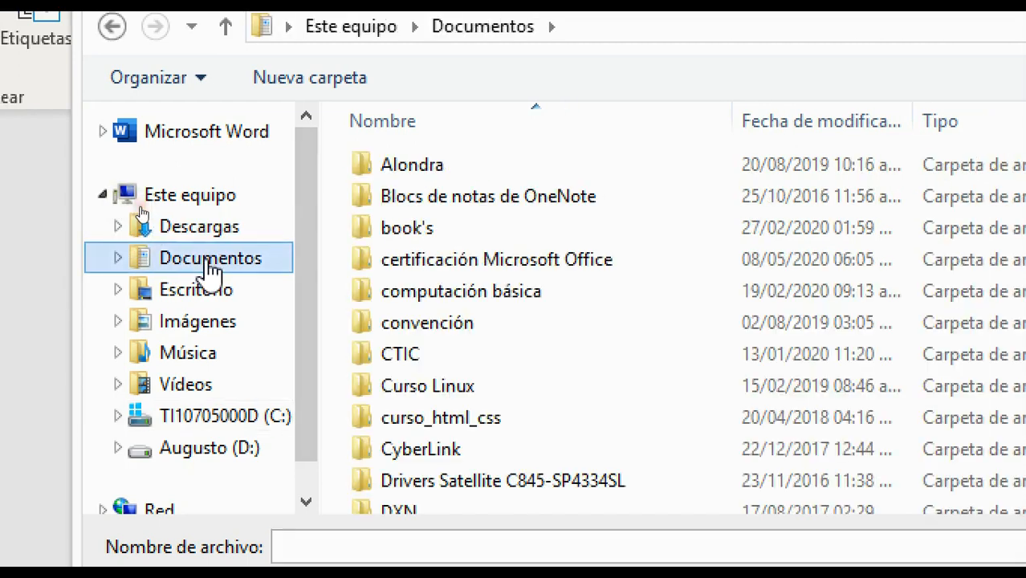
pyautogui.click(265, 290)
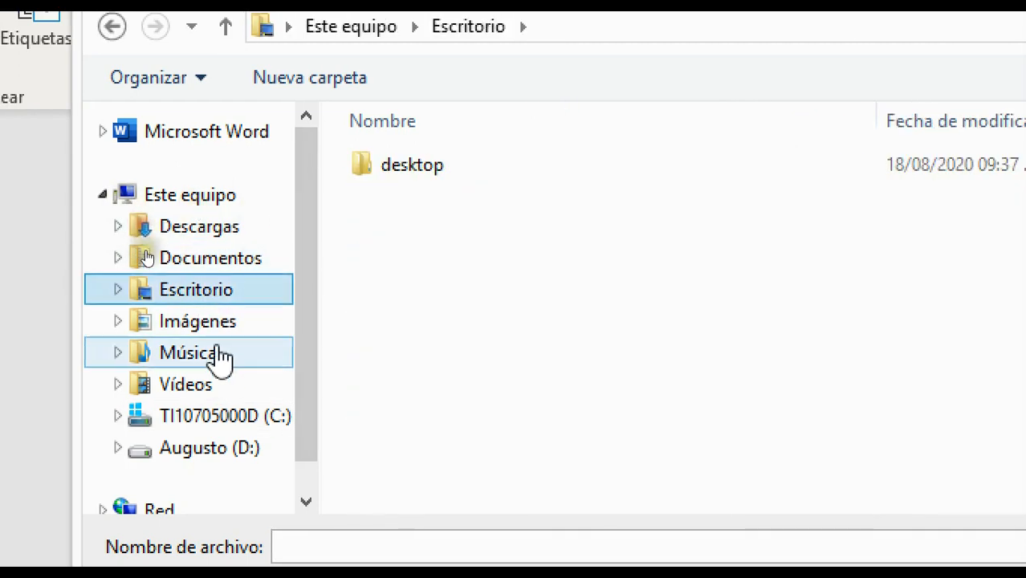
pyautogui.click(219, 368)
pyautogui.click(212, 387)
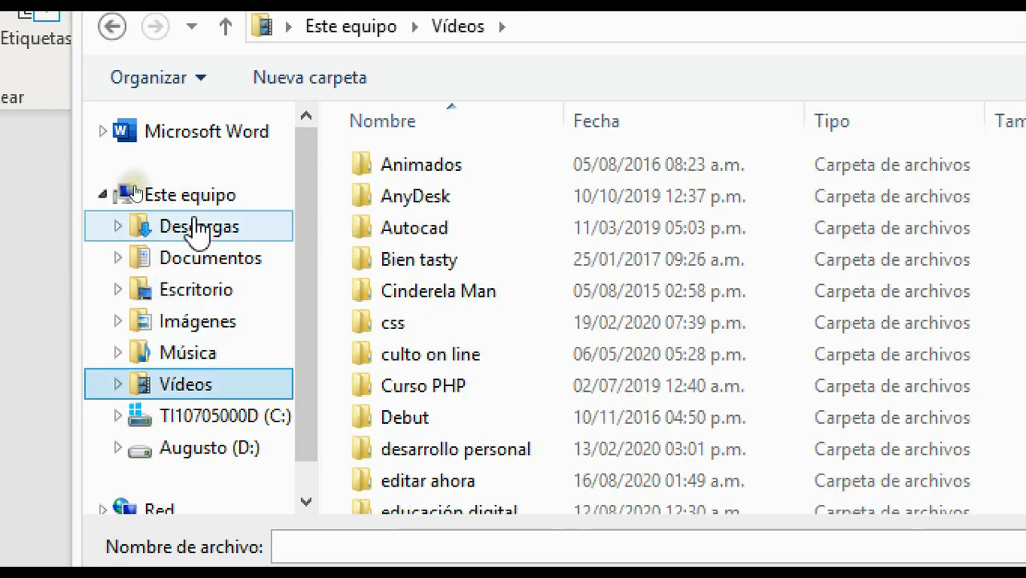
pyautogui.click(193, 264)
pyautogui.click(114, 32)
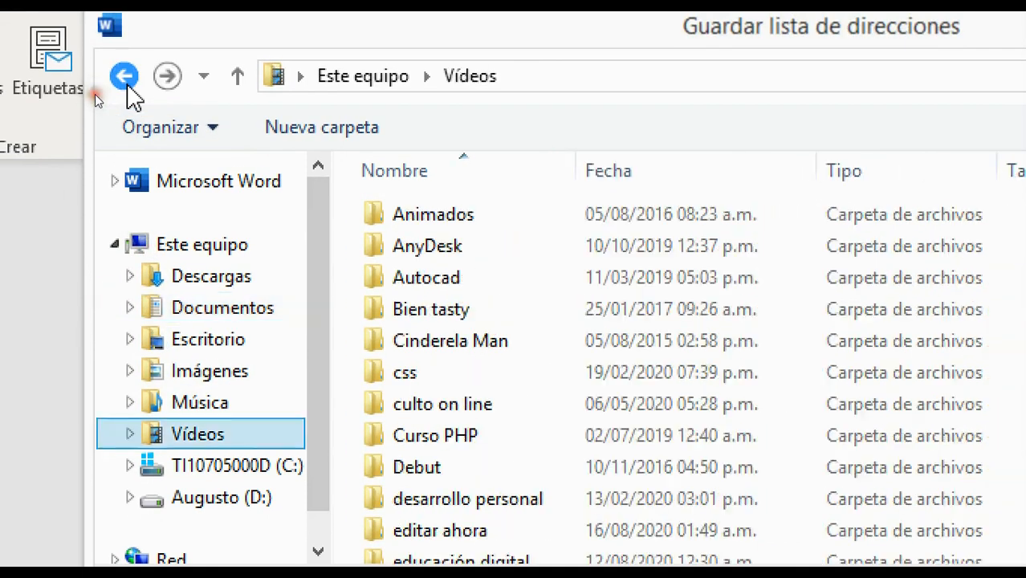
pyautogui.click(114, 32)
pyautogui.click(127, 87)
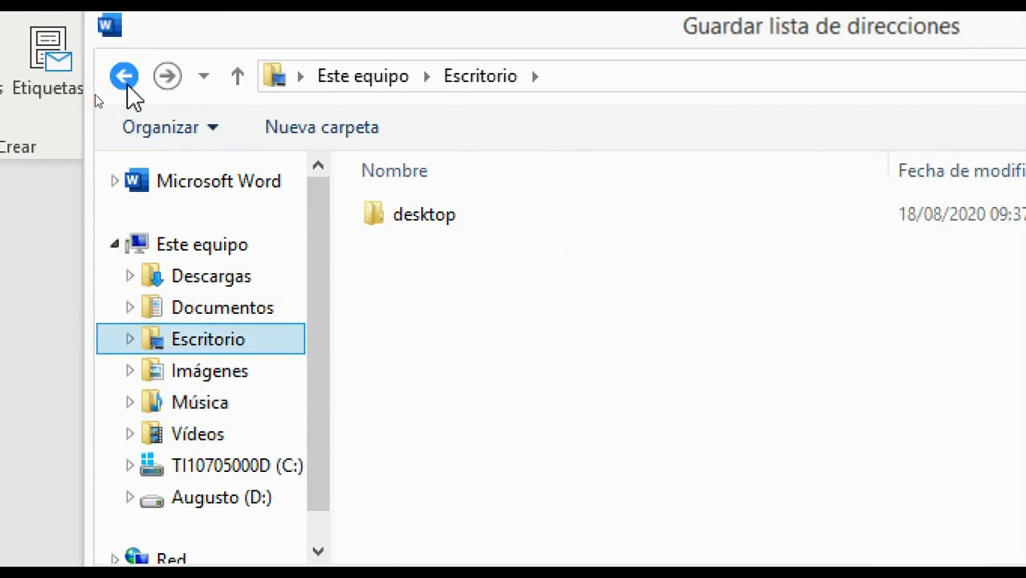
pyautogui.click(126, 87)
pyautogui.click(127, 87)
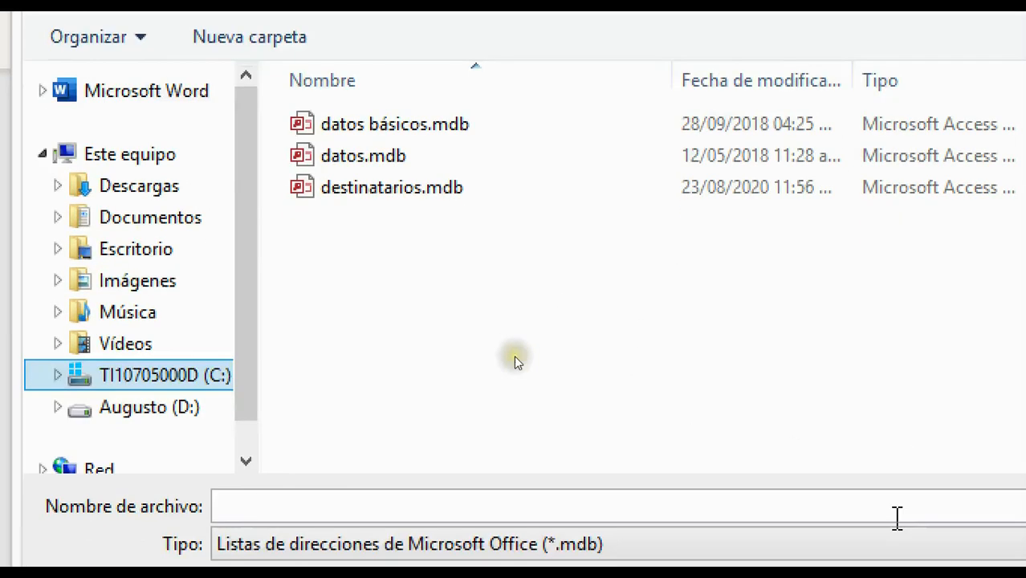
# Save the address list there under the file name 'destinatarios 2'.
pyautogui.click(403, 501)
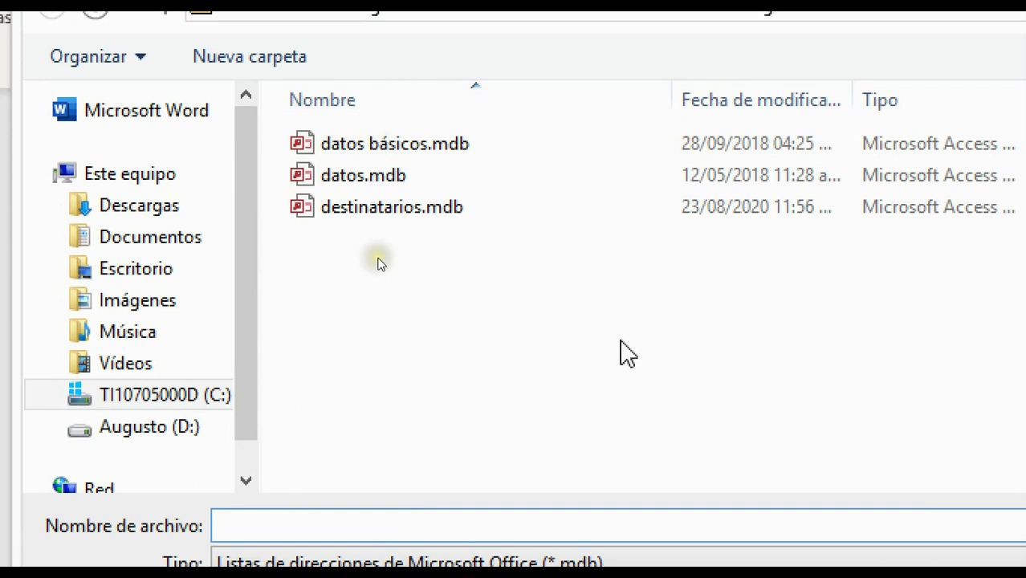
pyautogui.write('destinataeios')
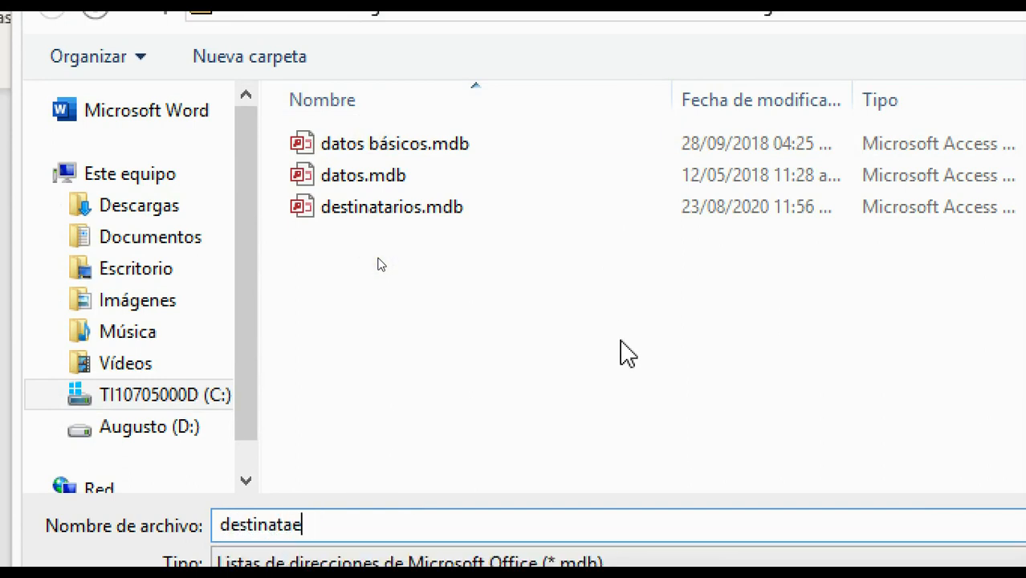
pyautogui.press('BackSpace')
pyautogui.write('rios 2')
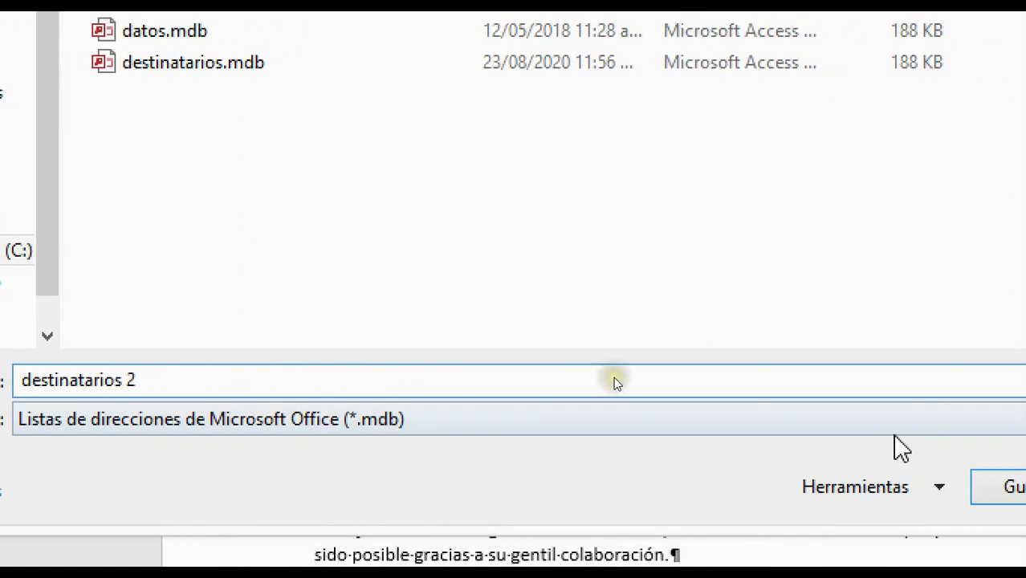
pyautogui.click(931, 426)
pyautogui.click(931, 425)
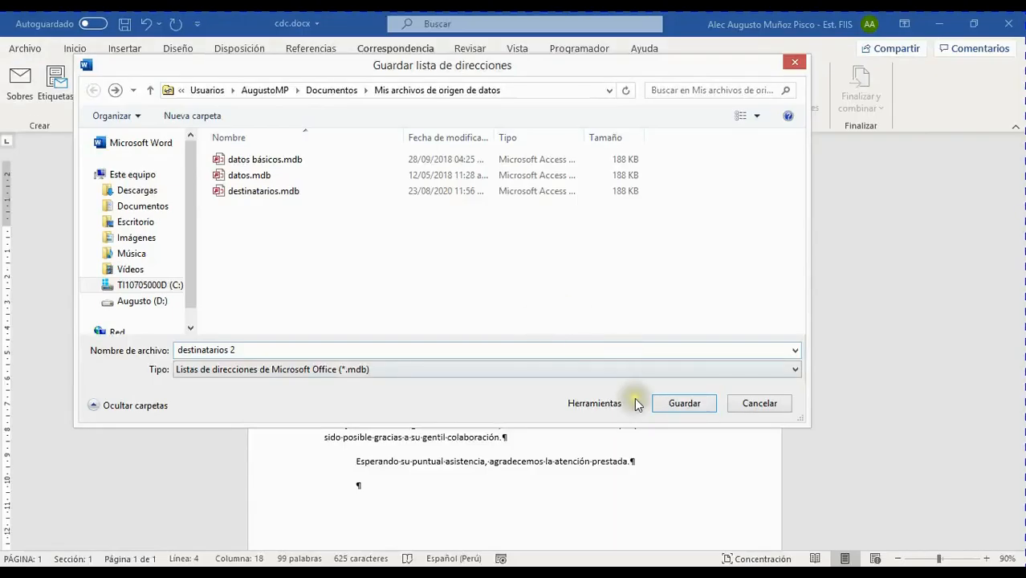
pyautogui.click(681, 406)
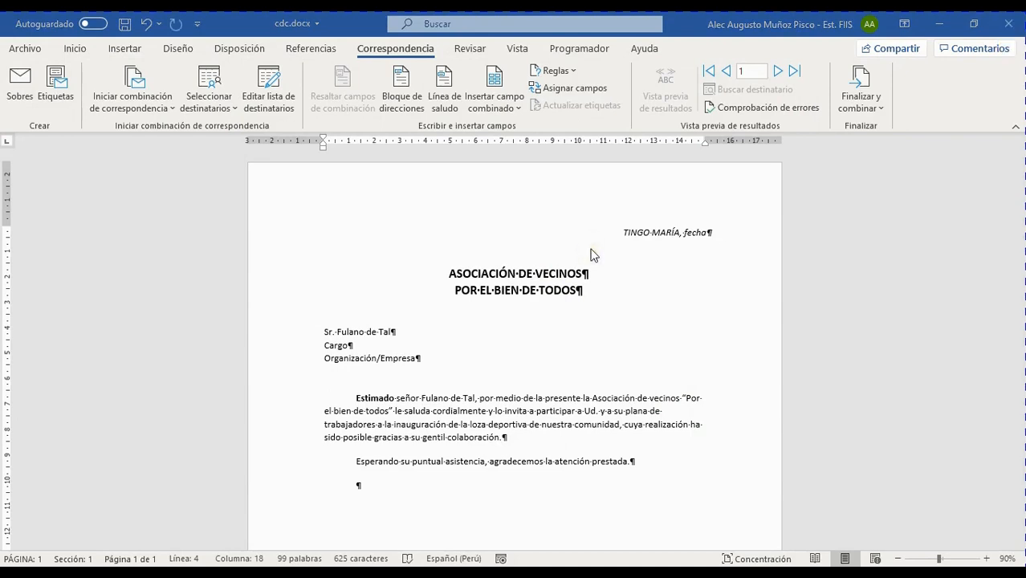
# Close cdc.docx and discard its unsaved changes with No guardar.
pyautogui.click(1006, 24)
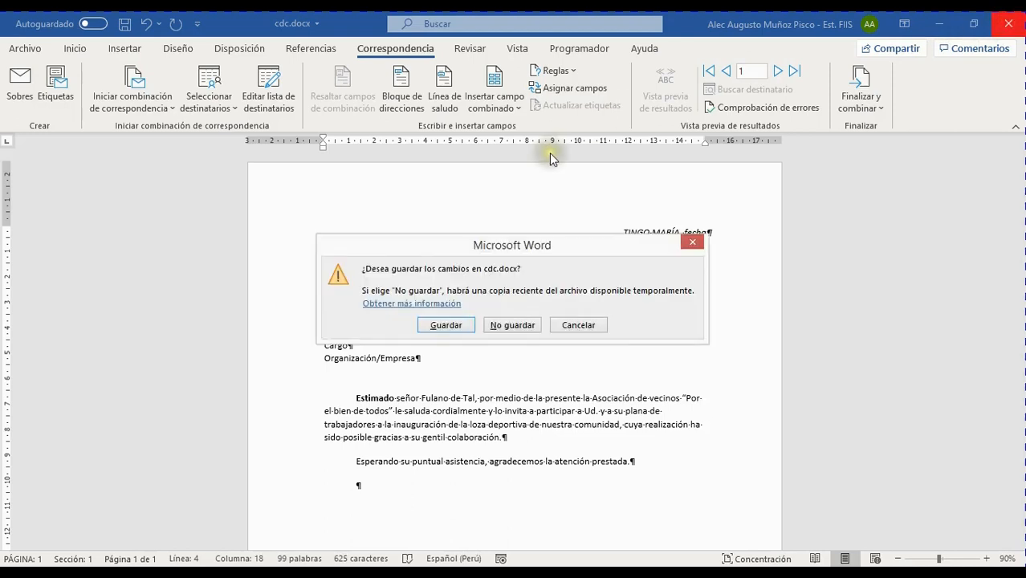
pyautogui.click(514, 325)
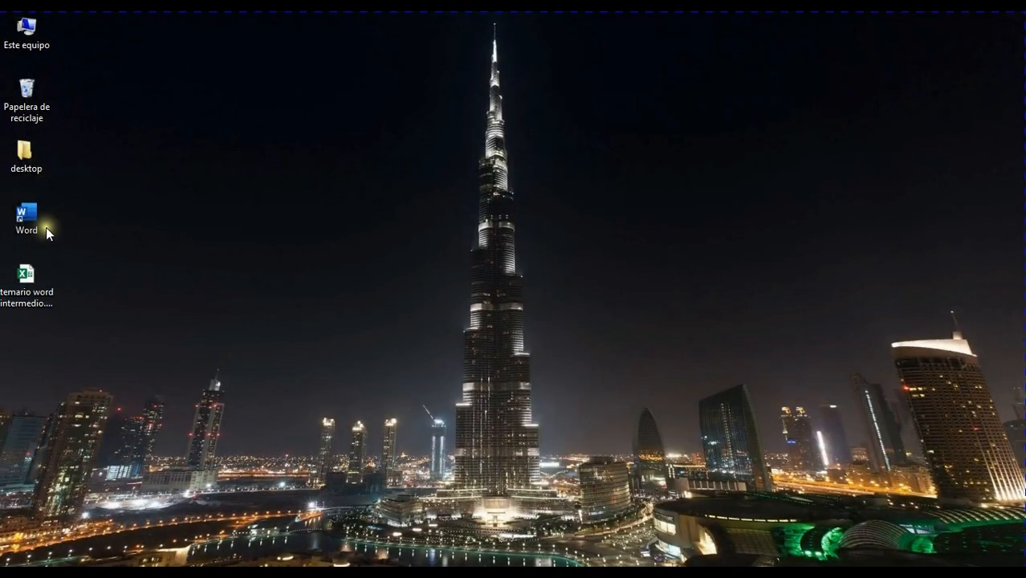
# Relaunch Word, reopen cdc.docx from recent files and show the Correspondencia tools.
pyautogui.doubleClick(32, 217)
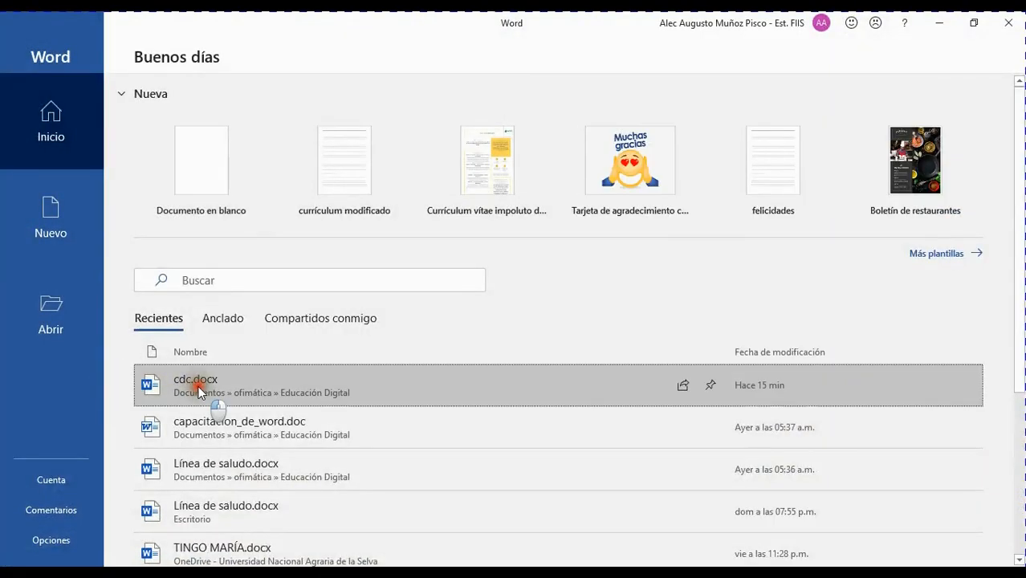
pyautogui.click(199, 391)
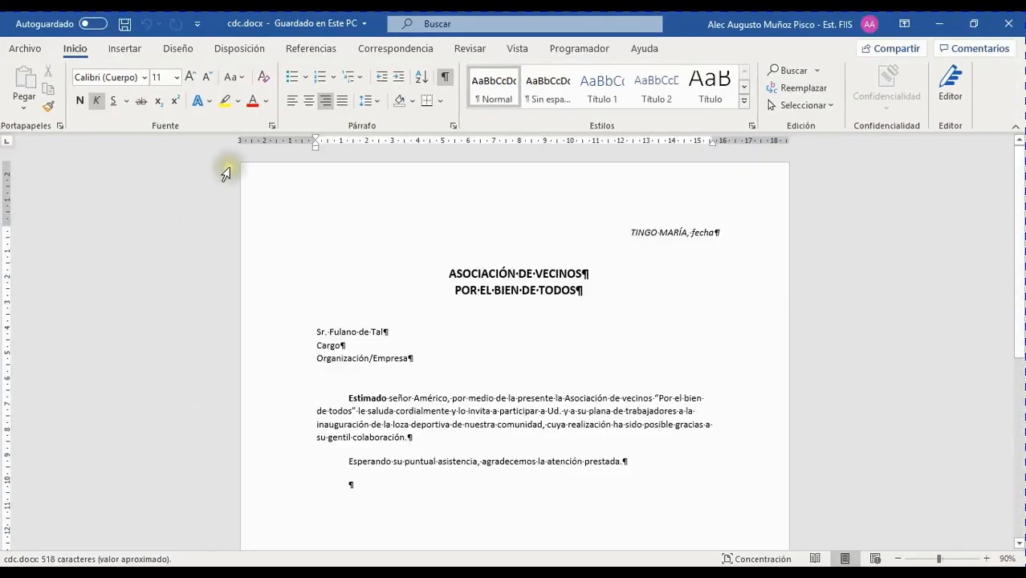
pyautogui.click(395, 49)
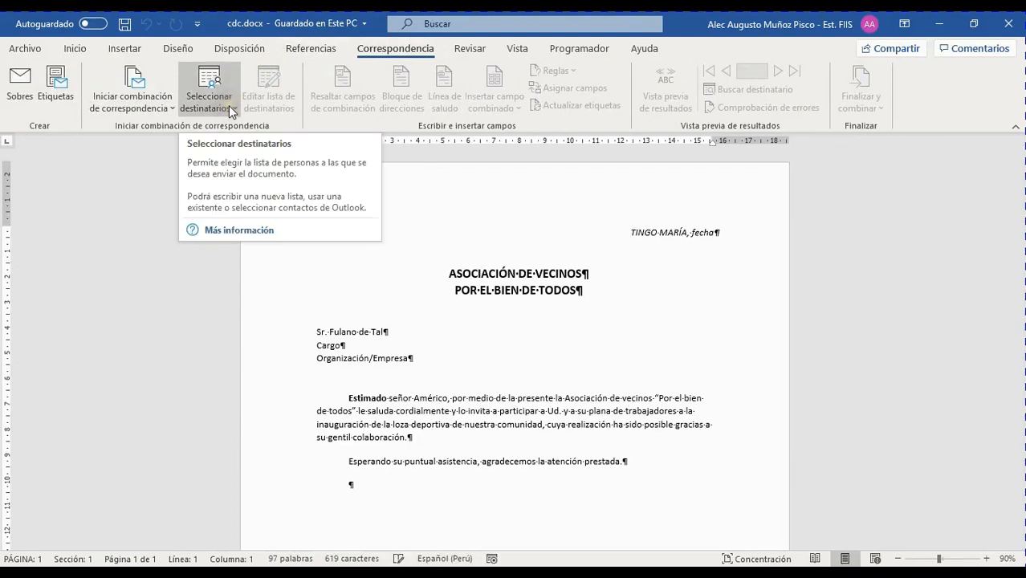
pyautogui.click(228, 106)
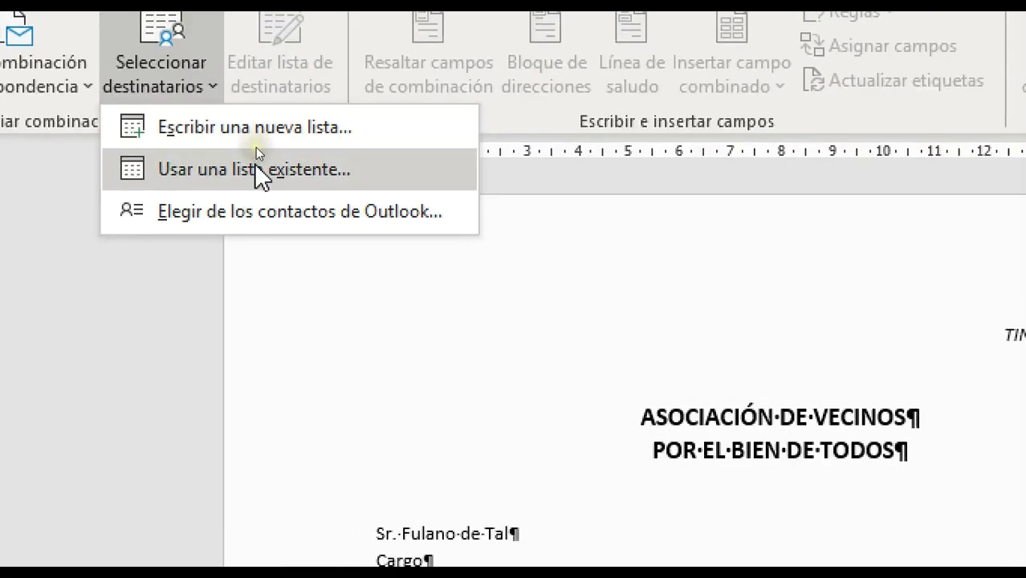
pyautogui.click(257, 167)
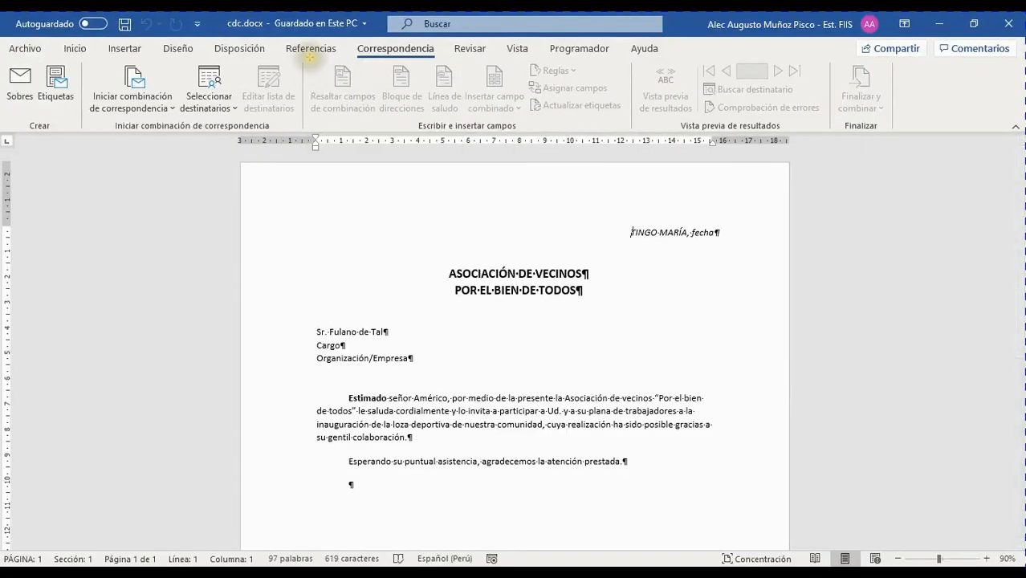
pyautogui.moveTo(305, 58)
pyautogui.mouseDown()
pyautogui.moveTo(470, 122)
pyautogui.moveTo(635, 130)
pyautogui.mouseUp()
pyautogui.moveTo(643, 57)
pyautogui.mouseDown()
pyautogui.moveTo(820, 130)
pyautogui.moveTo(889, 131)
pyautogui.moveTo(822, 128)
pyautogui.mouseUp()
pyautogui.moveTo(833, 58)
pyautogui.mouseDown()
pyautogui.moveTo(867, 148)
pyautogui.moveTo(891, 134)
pyautogui.mouseUp()
pyautogui.moveTo(234, 60)
pyautogui.mouseDown()
pyautogui.moveTo(256, 110)
pyautogui.moveTo(302, 122)
pyautogui.mouseUp()
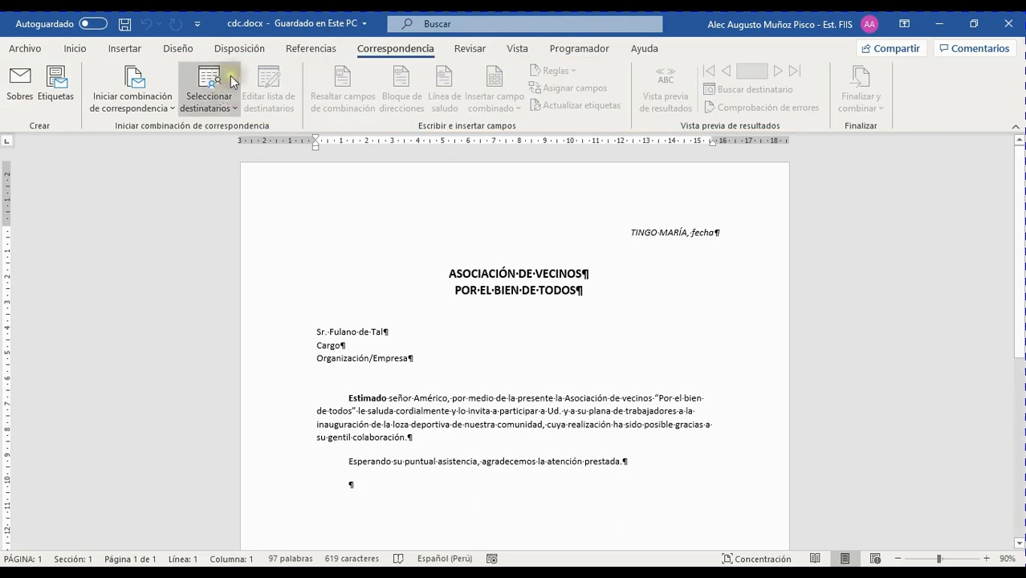
# Choose Usar una lista existente and attach destinatarios 2.mdb as the recipient list.
pyautogui.click(229, 108)
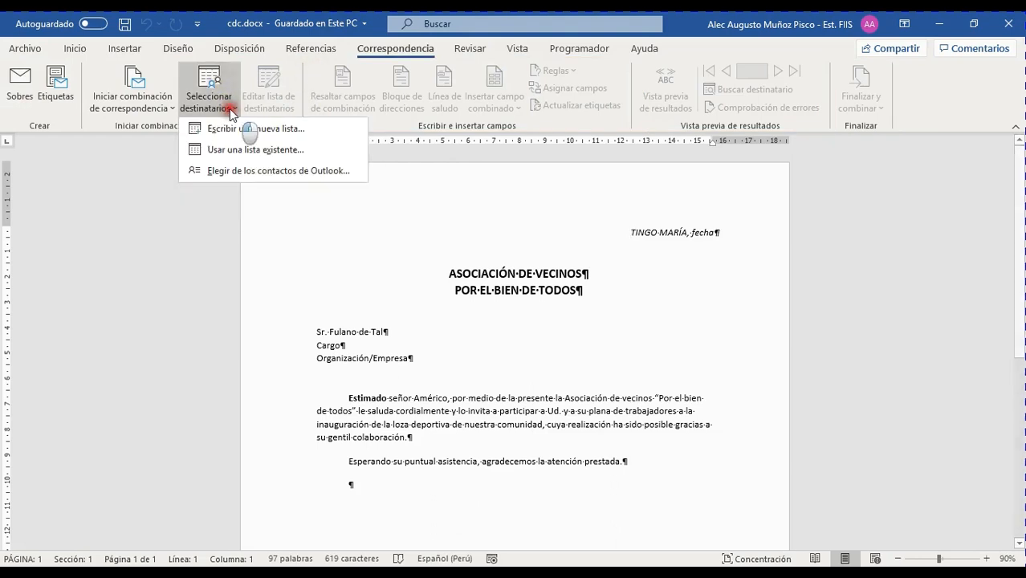
pyautogui.click(244, 149)
pyautogui.moveTo(285, 24); pyautogui.dragTo(539, 189)
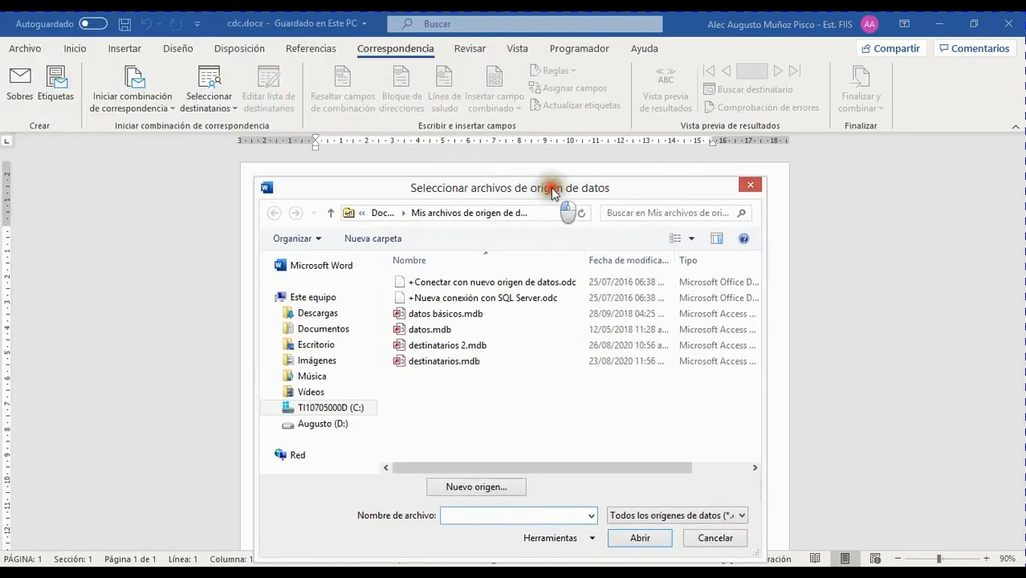
pyautogui.click(430, 351)
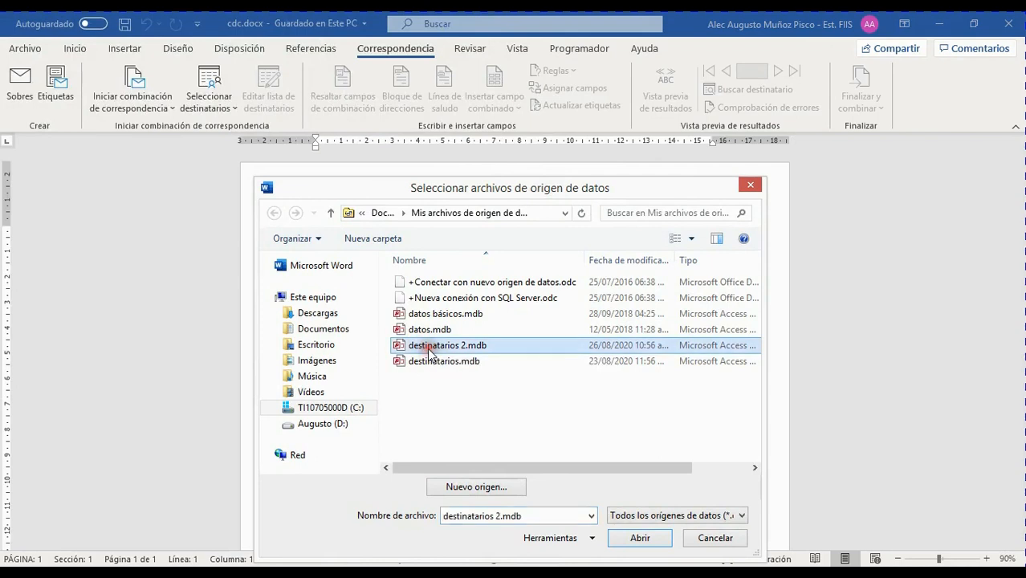
pyautogui.click(639, 538)
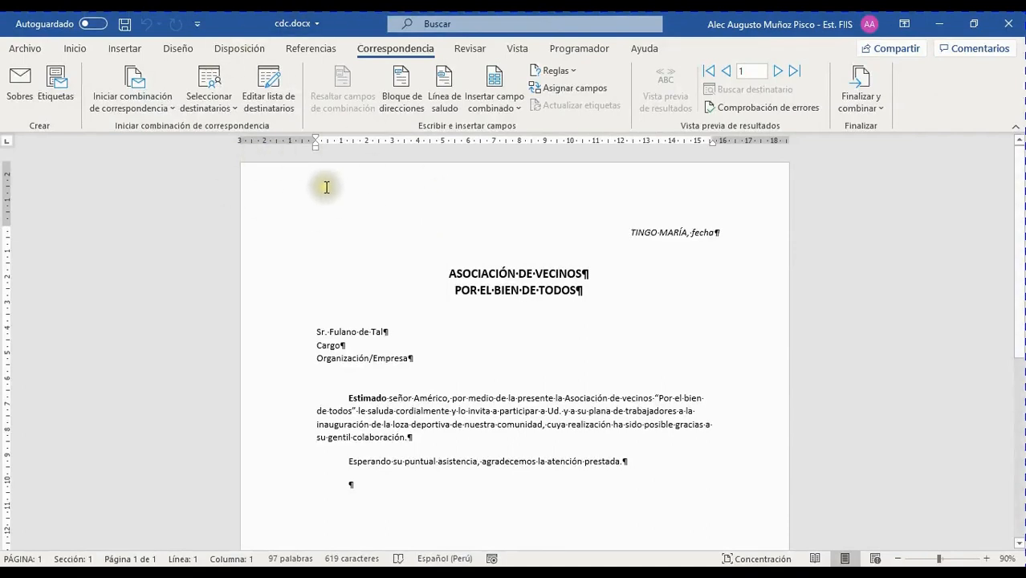
# Choose Usar una lista existente again and attach destinatarios.mdb as the recipient list.
pyautogui.click(230, 105)
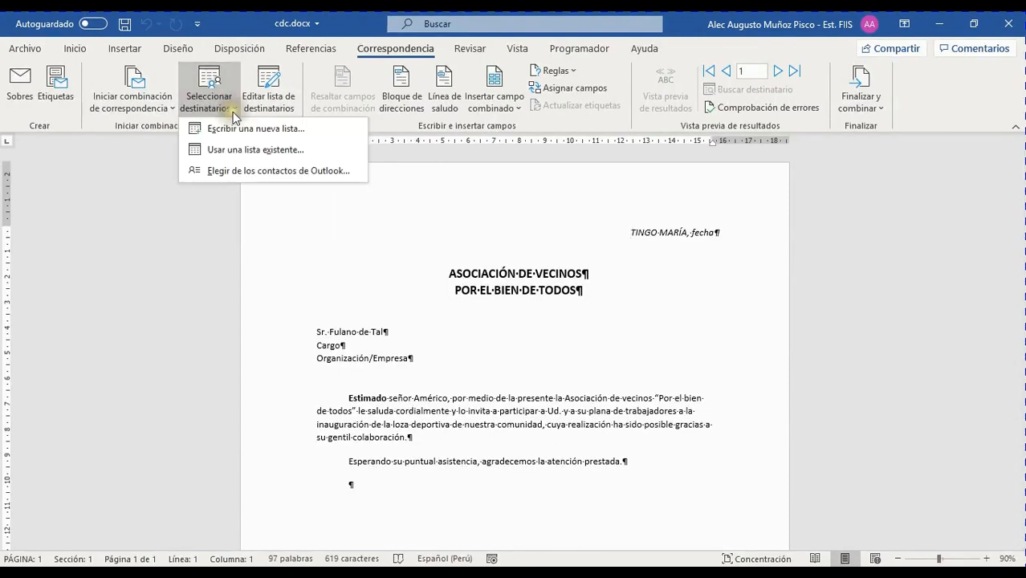
pyautogui.click(250, 152)
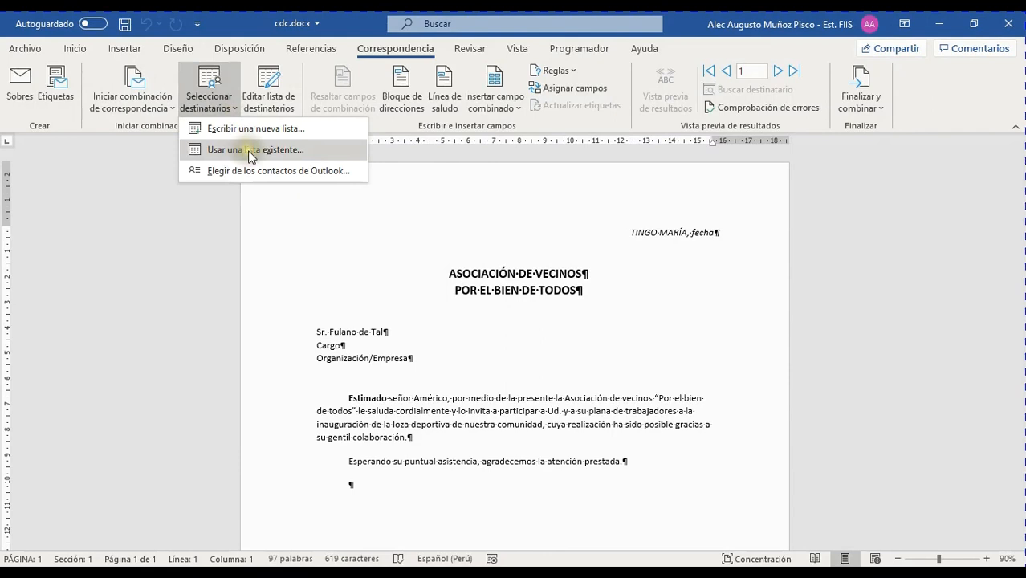
pyautogui.click(251, 151)
pyautogui.click(444, 361)
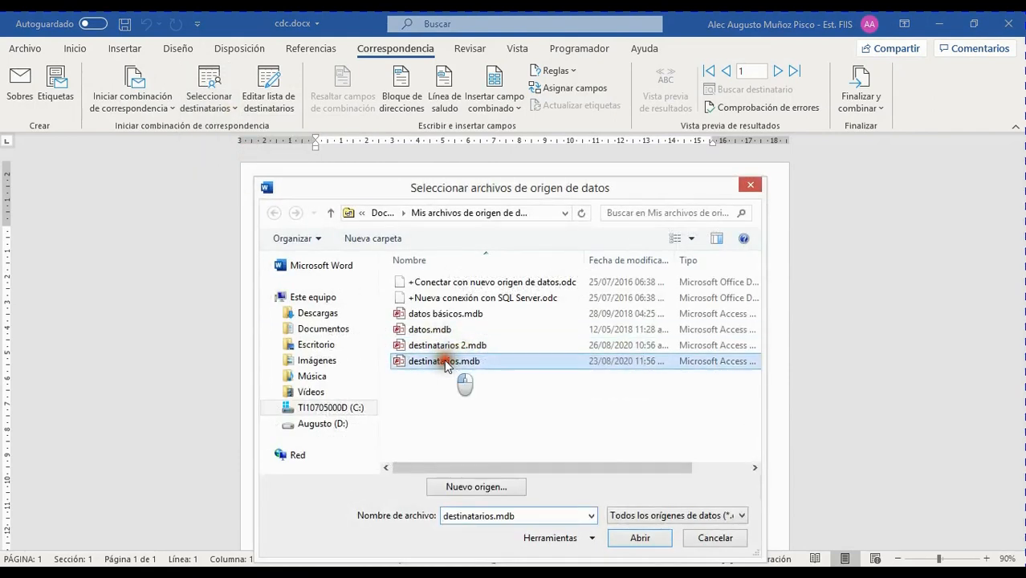
pyautogui.click(639, 537)
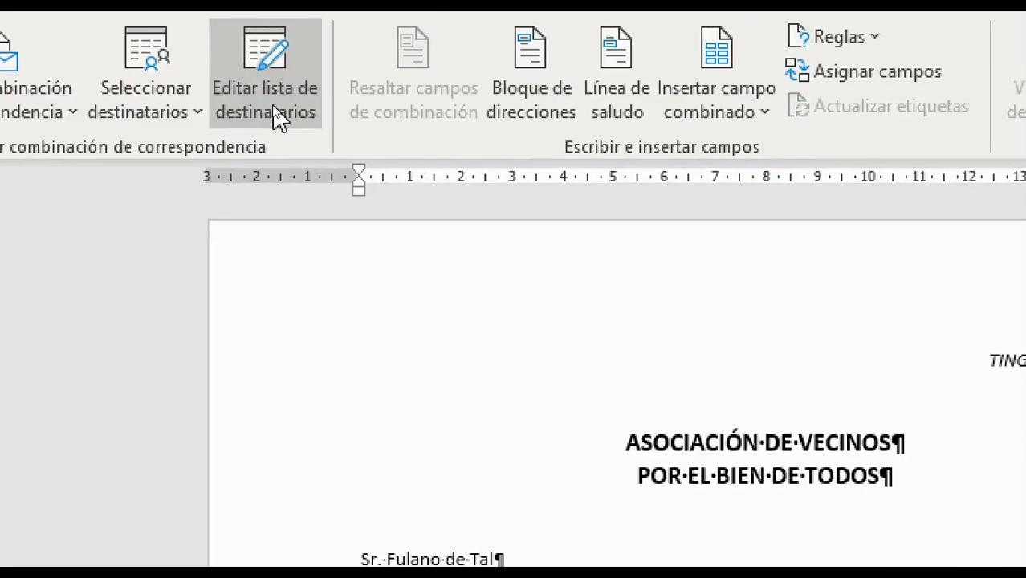
# Open Editar lista de destinatarios and resize the dialog so all destinatarios.mdb columns through Sexo show.
pyautogui.click(219, 45)
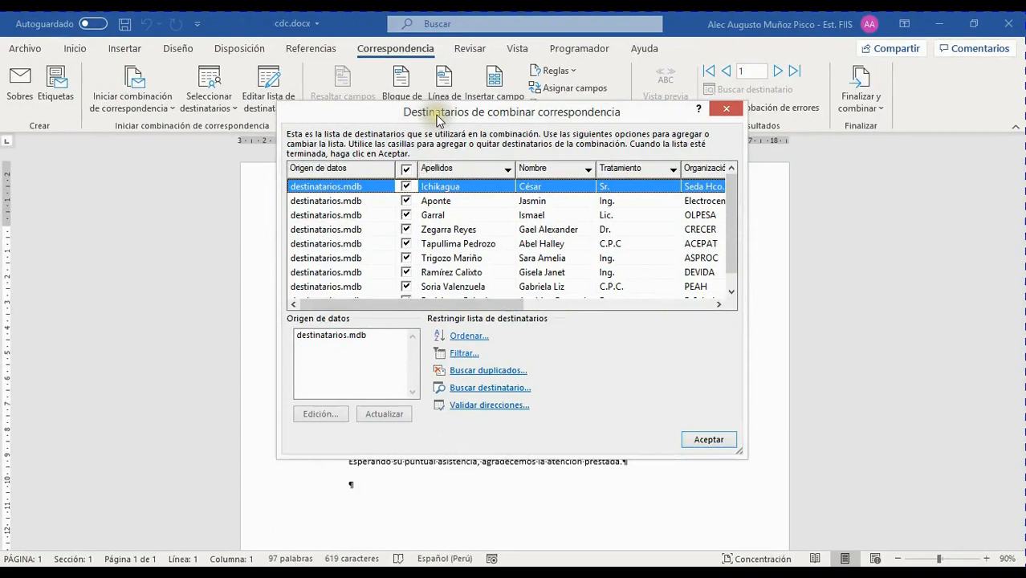
pyautogui.moveTo(594, 161); pyautogui.dragTo(509, 220)
pyautogui.moveTo(390, 141); pyautogui.dragTo(367, 146)
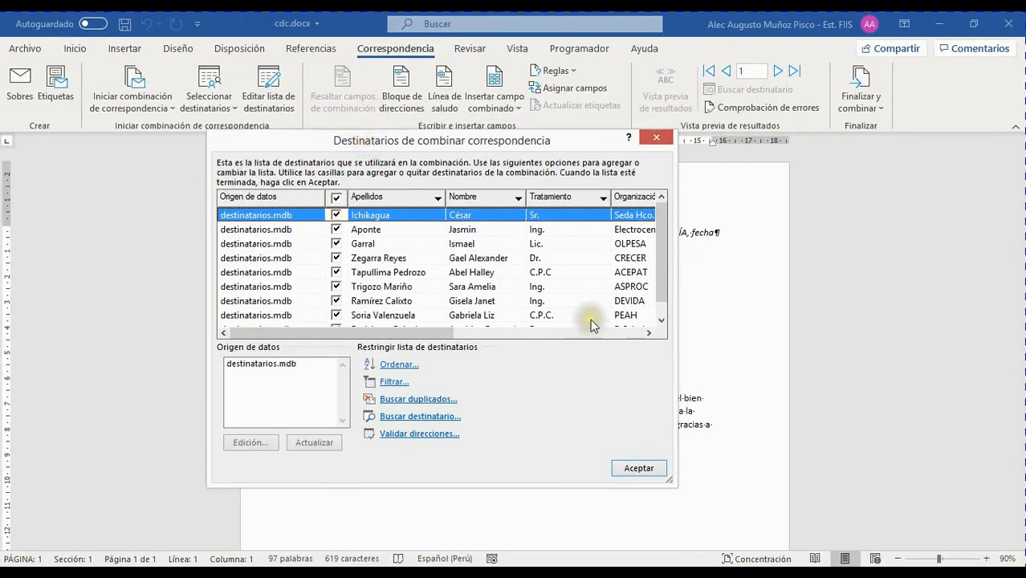
pyautogui.moveTo(673, 485); pyautogui.dragTo(931, 501)
pyautogui.moveTo(630, 142); pyautogui.dragTo(479, 90)
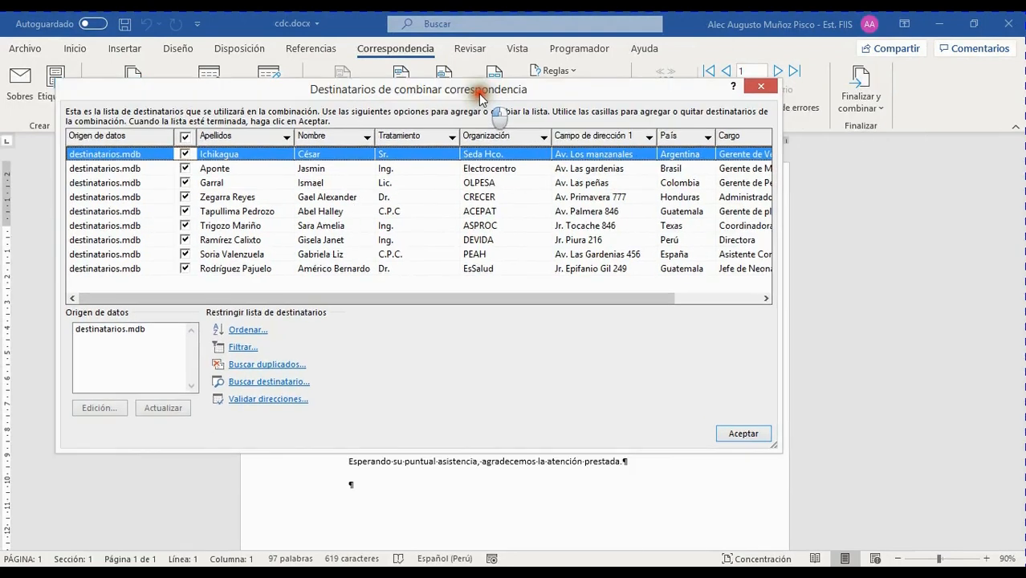
pyautogui.moveTo(779, 450); pyautogui.dragTo(884, 483)
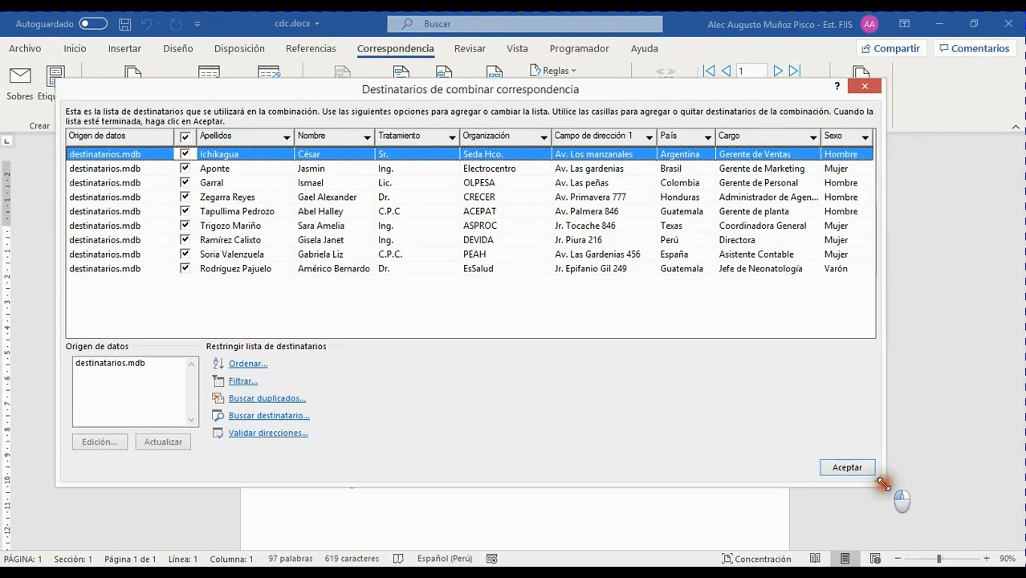
pyautogui.moveTo(491, 88); pyautogui.dragTo(576, 71)
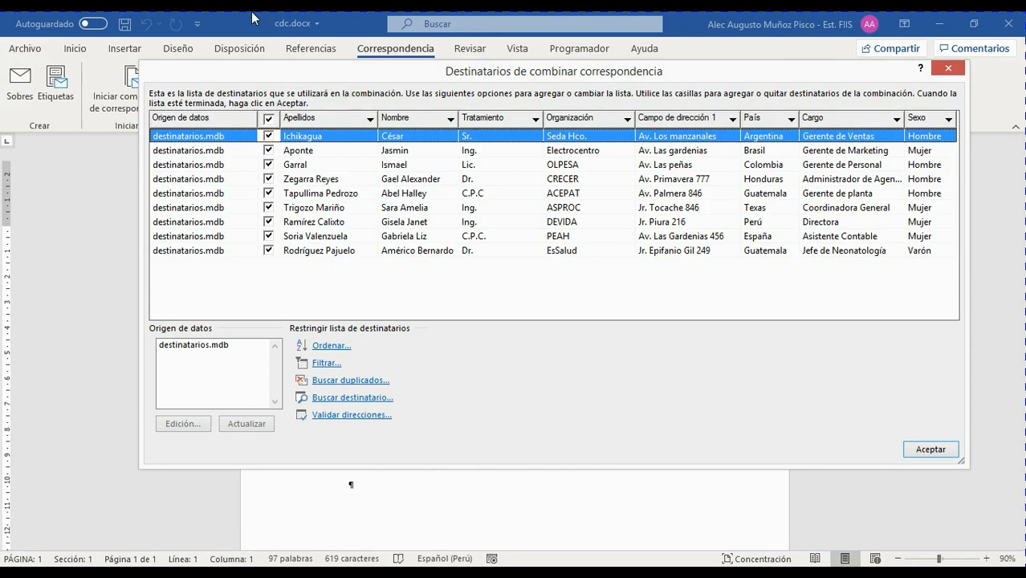
pyautogui.click(226, 148)
pyautogui.click(213, 138)
pyautogui.click(218, 149)
pyautogui.click(215, 138)
pyautogui.click(221, 153)
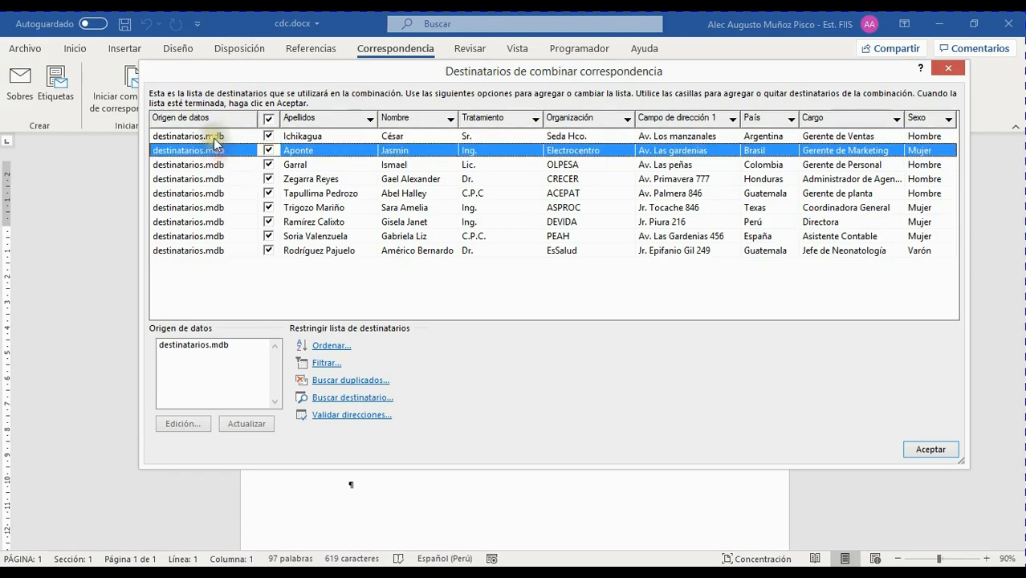
pyautogui.click(213, 138)
pyautogui.click(203, 251)
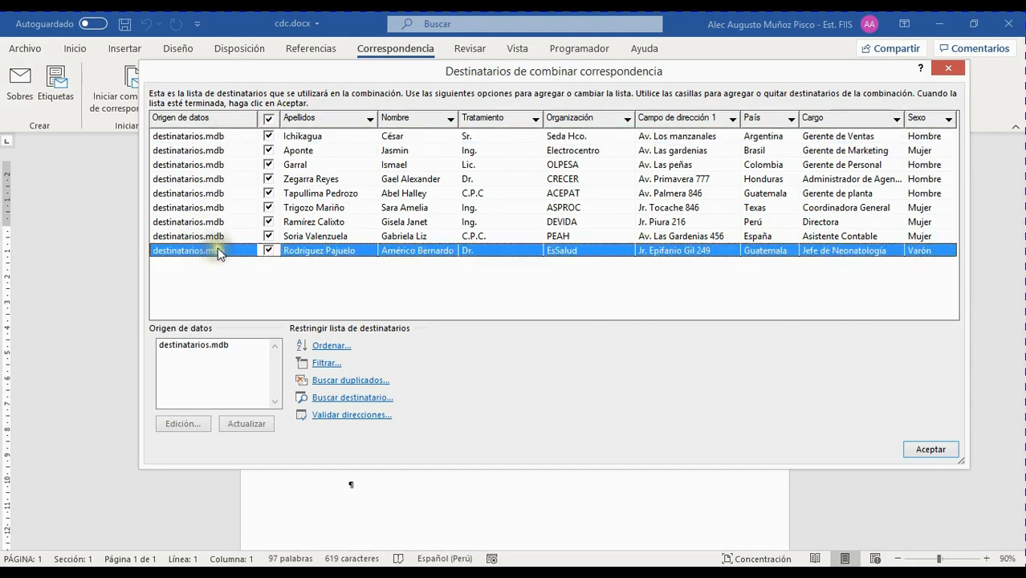
pyautogui.click(205, 150)
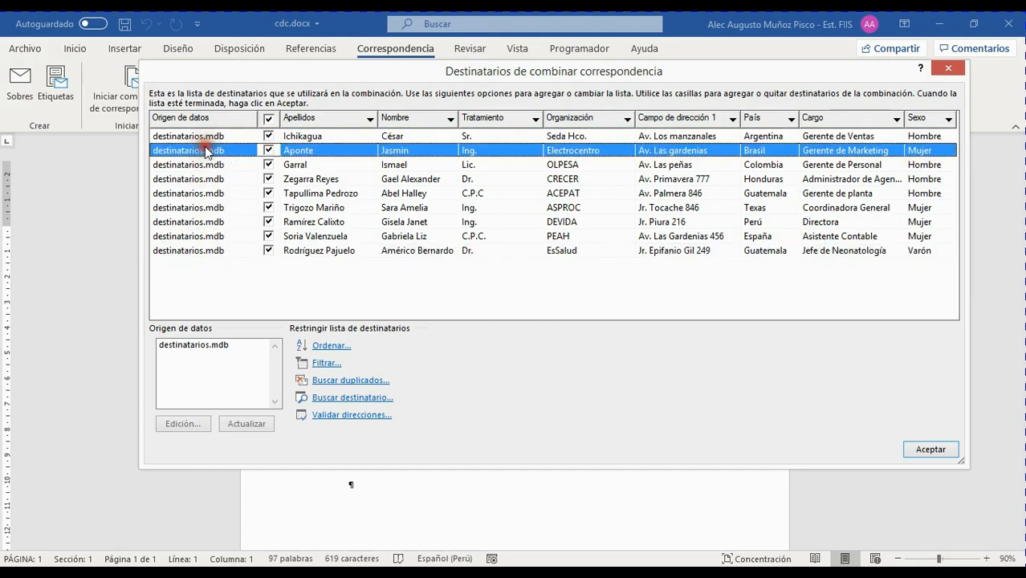
pyautogui.click(231, 192)
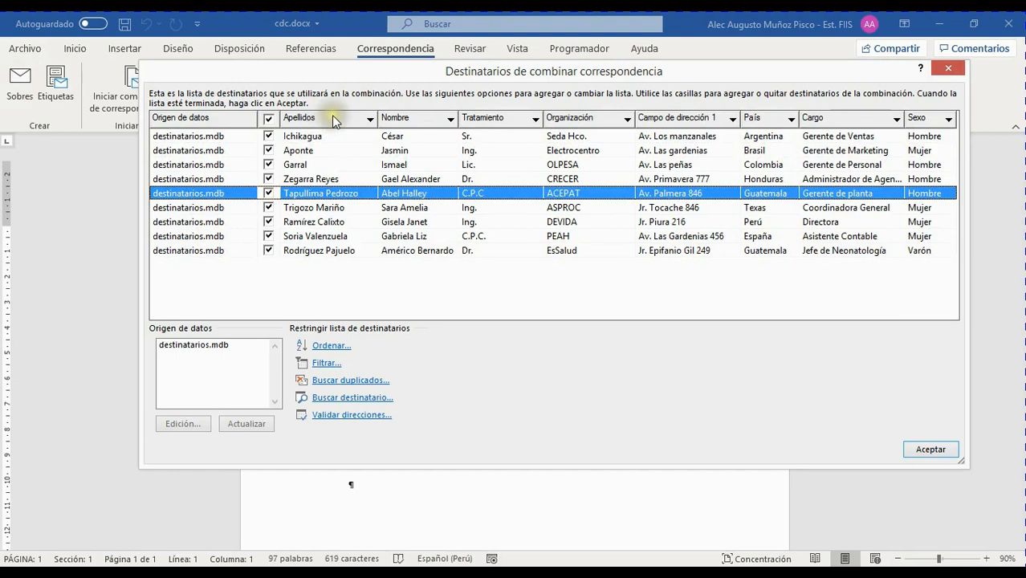
# Sort the recipients by Nombre, then Tratamiento, then Sexo.
pyautogui.click(401, 118)
pyautogui.click(503, 118)
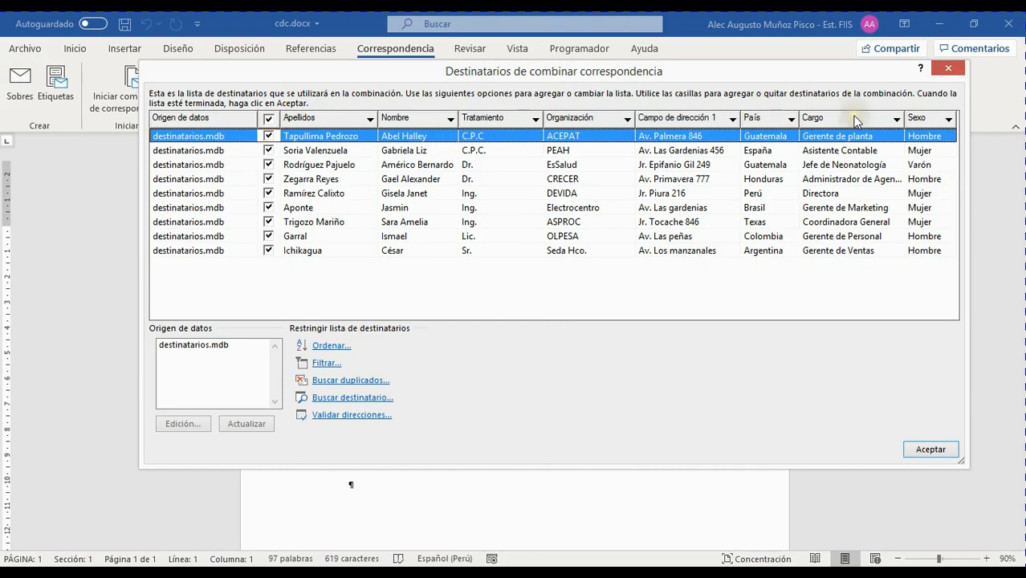
pyautogui.click(868, 223)
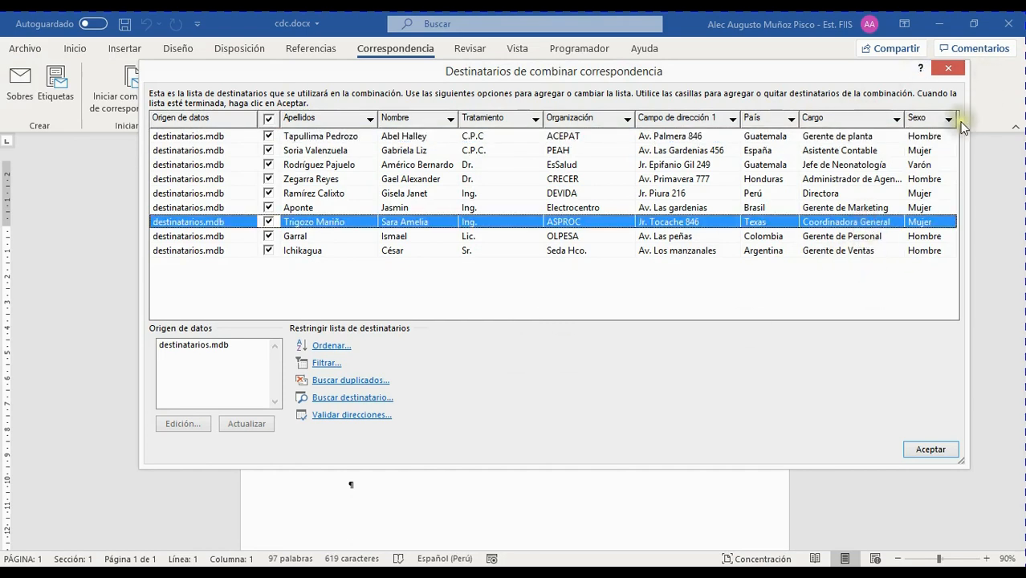
pyautogui.click(924, 121)
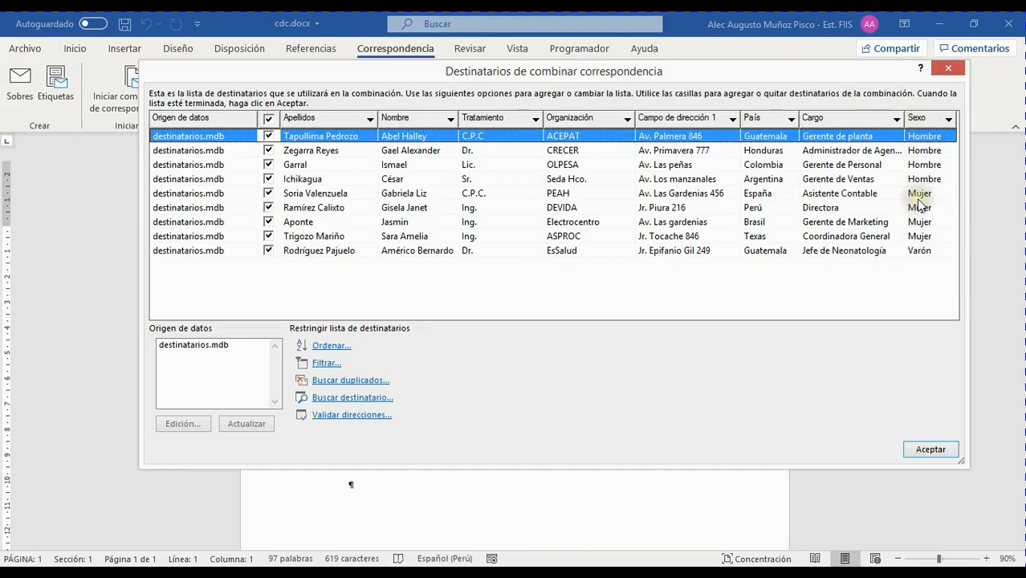
# Re-sort by Nombre and Tratamiento both ways, ending sorted by Organización.
pyautogui.click(370, 119)
pyautogui.click(494, 297)
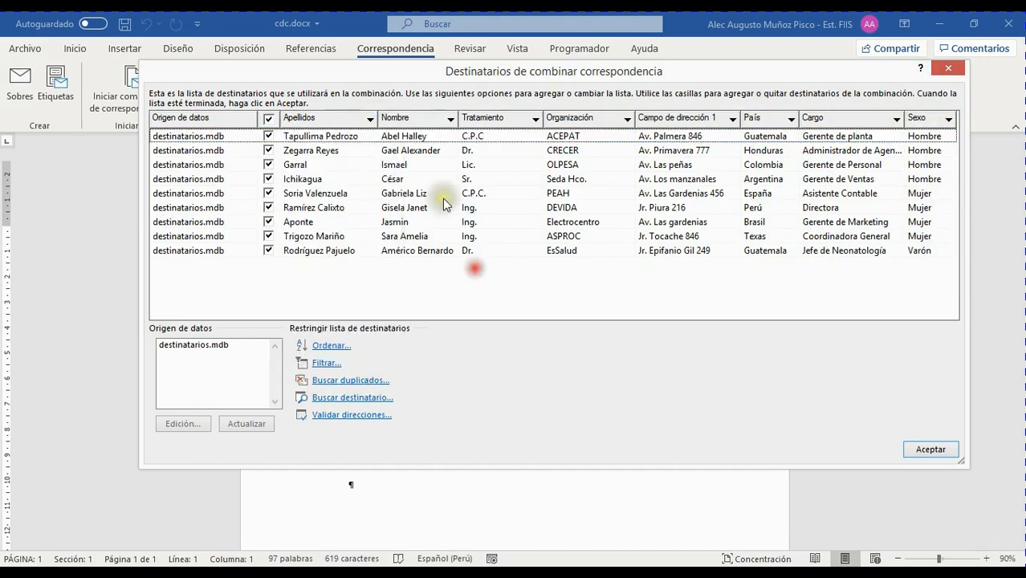
pyautogui.click(422, 120)
pyautogui.click(490, 118)
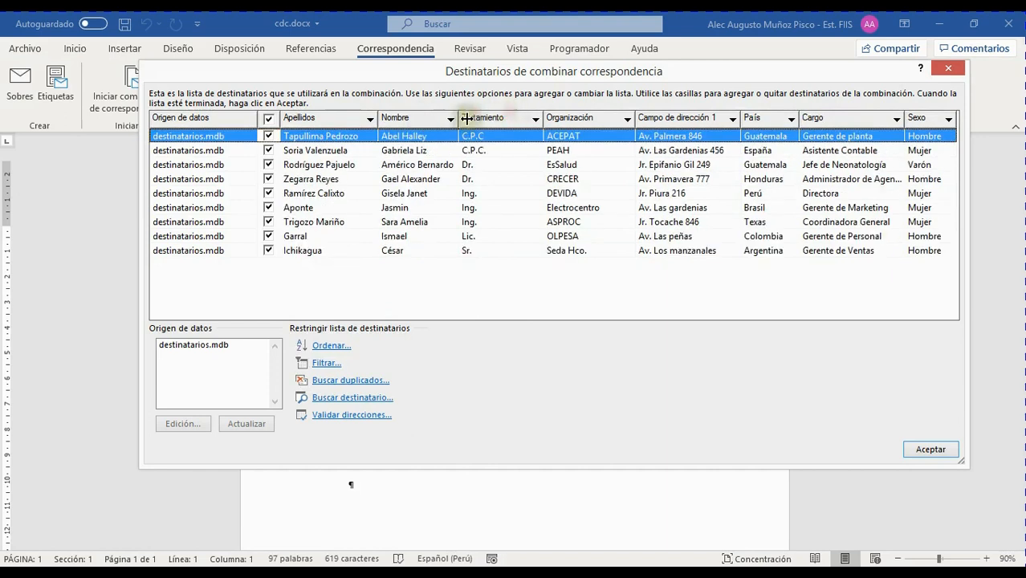
pyautogui.click(499, 121)
pyautogui.click(572, 118)
pyautogui.click(573, 118)
pyautogui.click(535, 119)
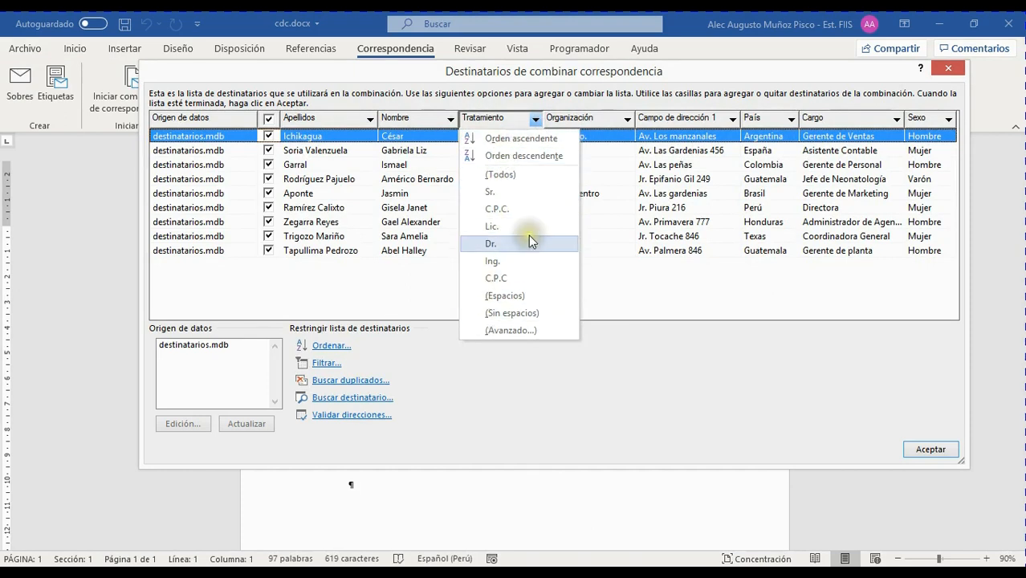
# Filter the list to Dr. recipients, then clear the filter and sort Tratamiento descending.
pyautogui.click(493, 245)
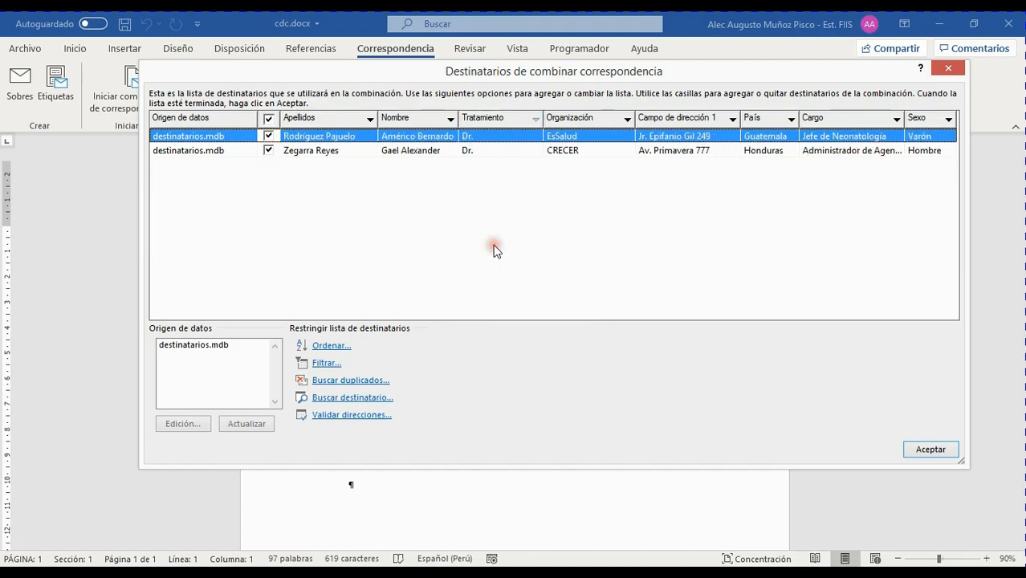
pyautogui.click(531, 119)
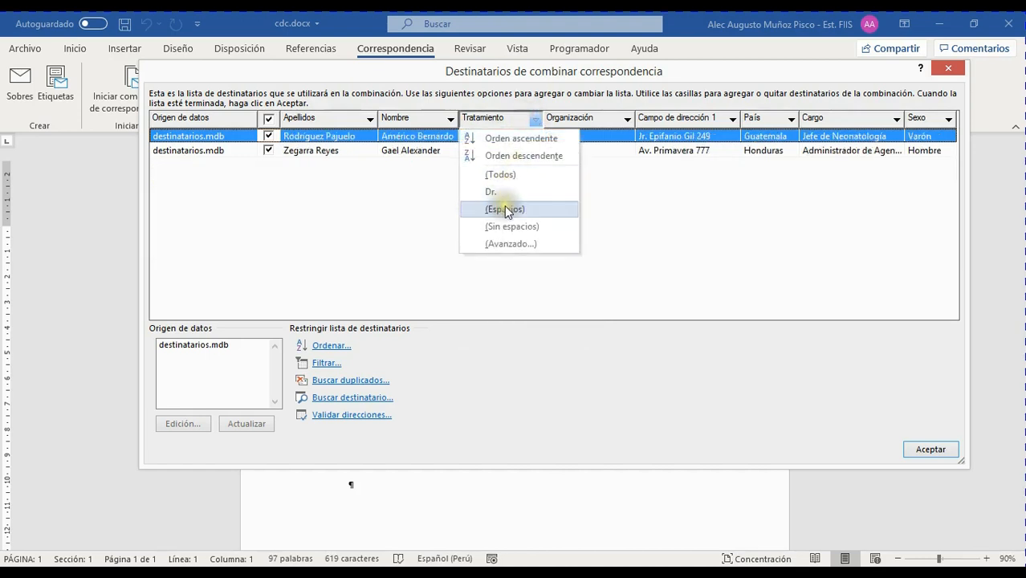
pyautogui.click(502, 191)
pyautogui.click(530, 119)
pyautogui.click(511, 172)
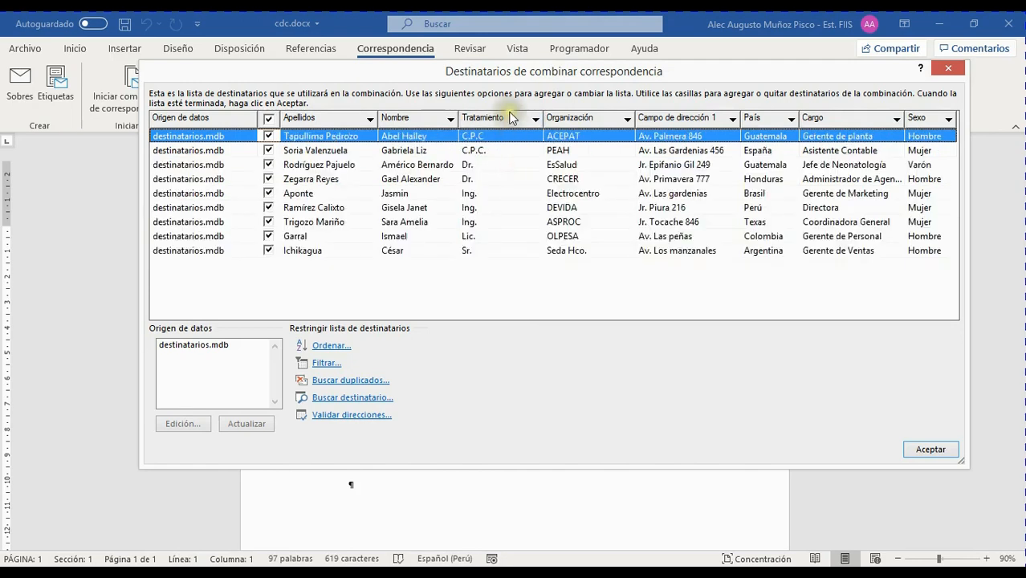
pyautogui.click(507, 122)
# Filter by Lic. and then C.P.C., restoring all nine recipients with (Todos) after each.
pyautogui.click(530, 120)
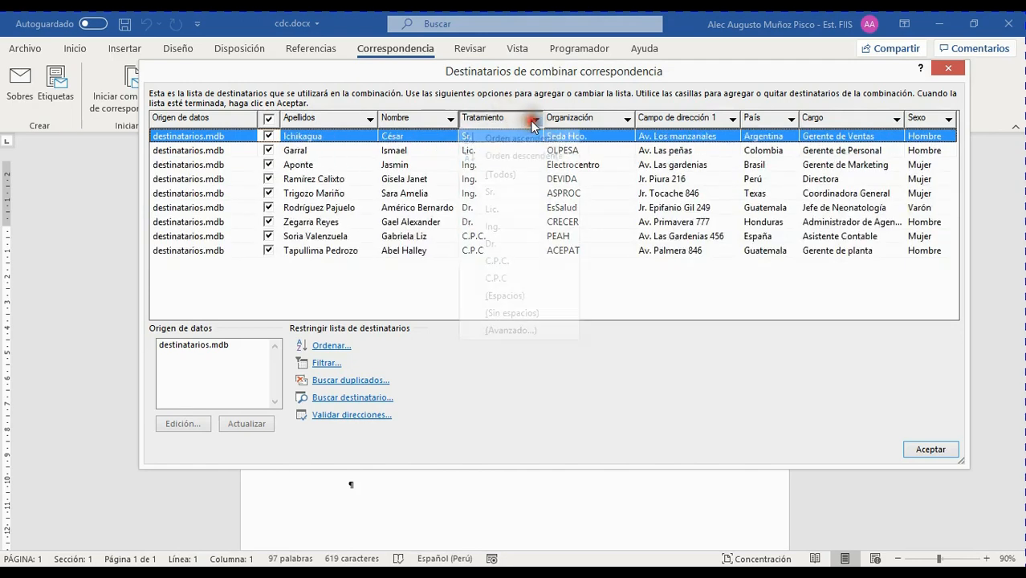
pyautogui.click(501, 207)
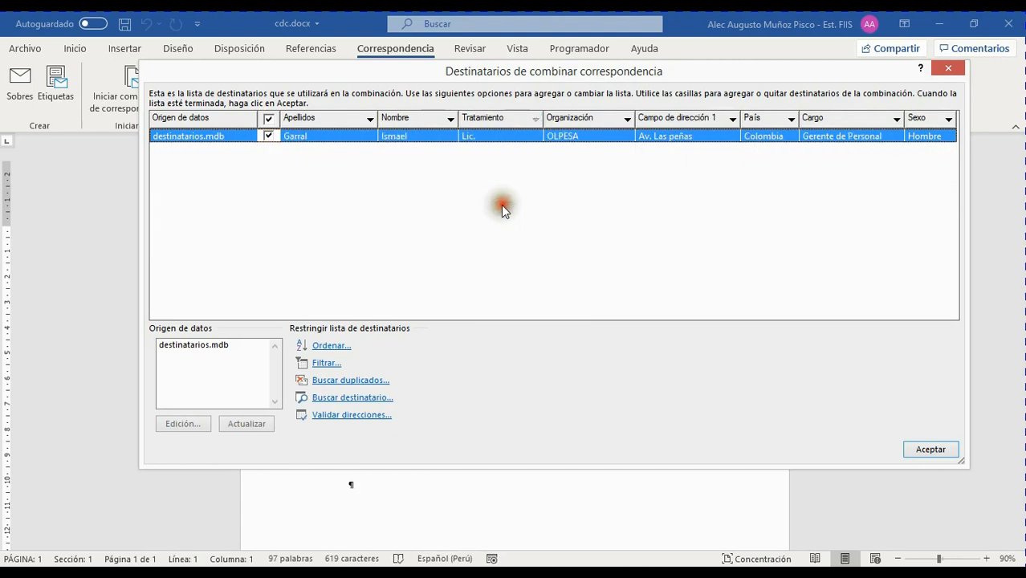
pyautogui.click(534, 119)
pyautogui.click(530, 174)
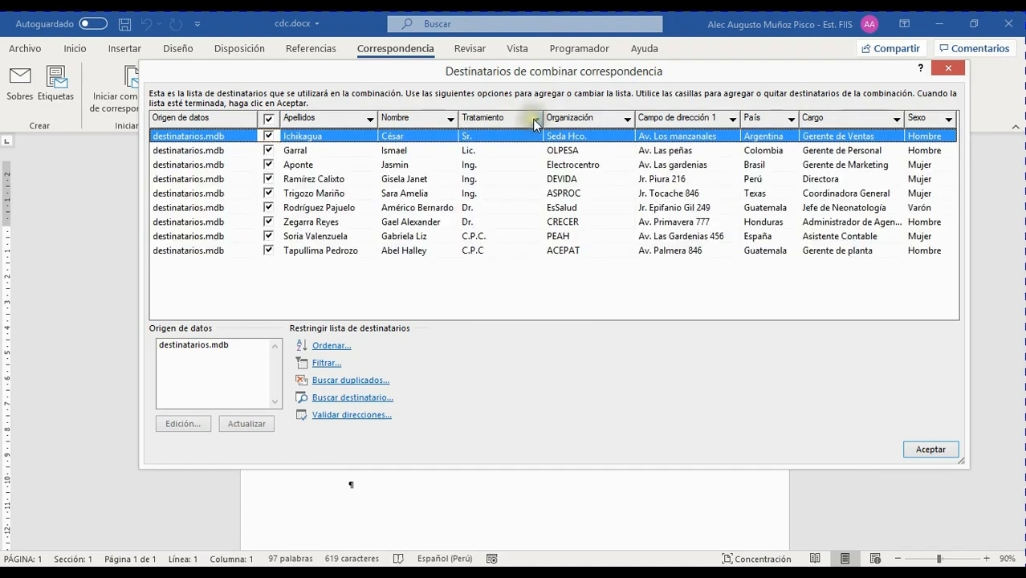
pyautogui.click(534, 120)
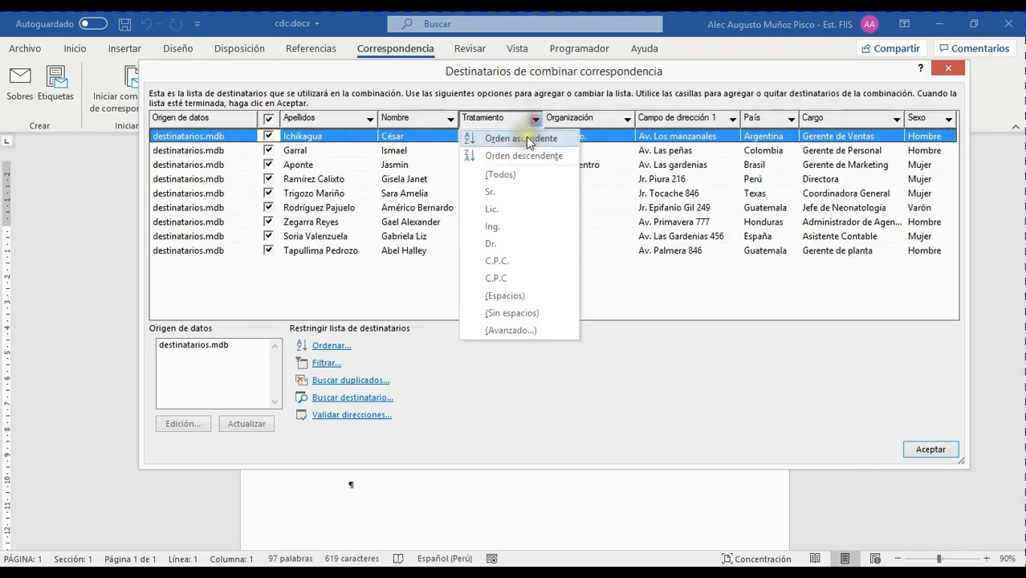
pyautogui.click(504, 261)
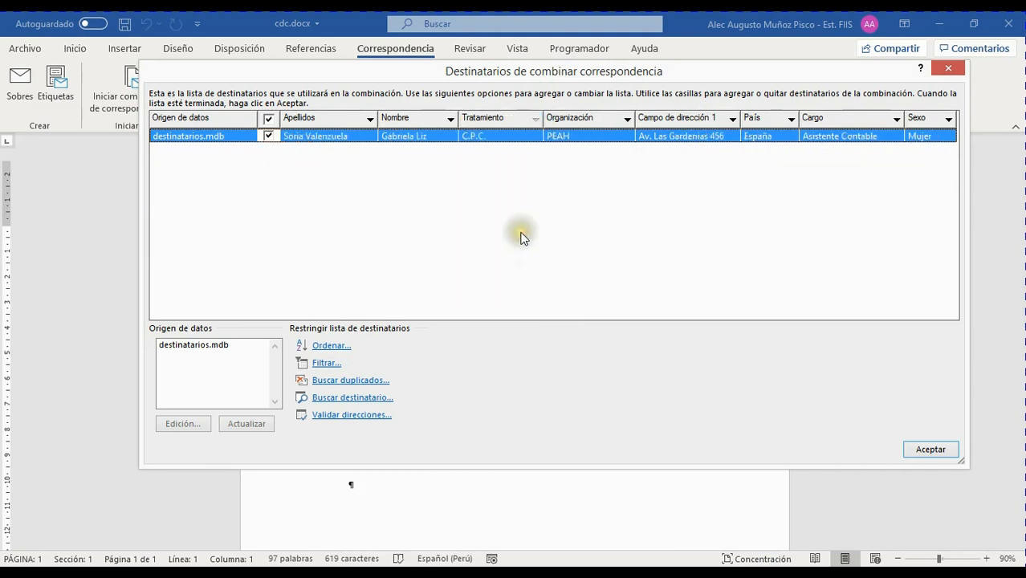
pyautogui.click(534, 120)
pyautogui.click(538, 125)
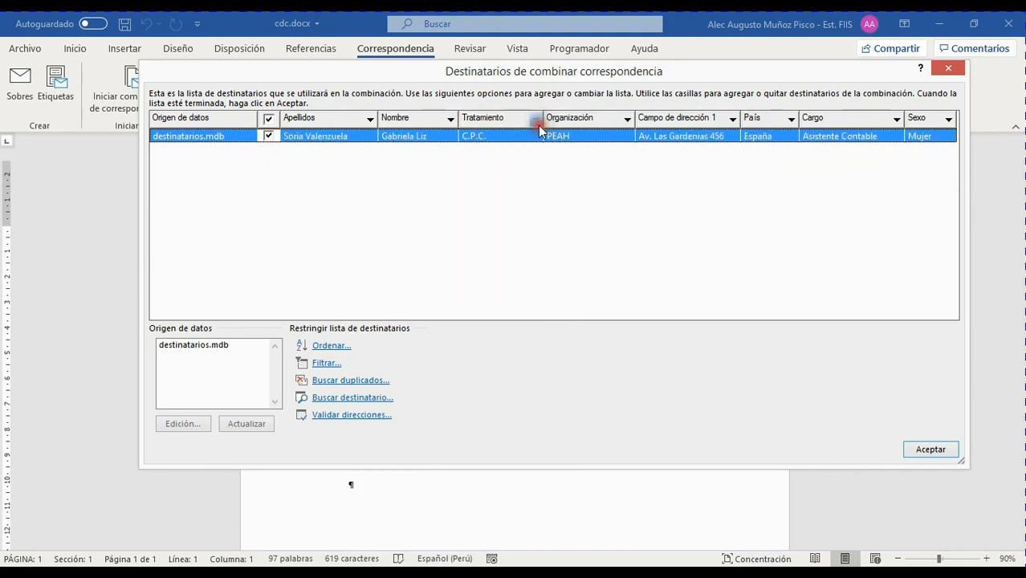
pyautogui.click(511, 171)
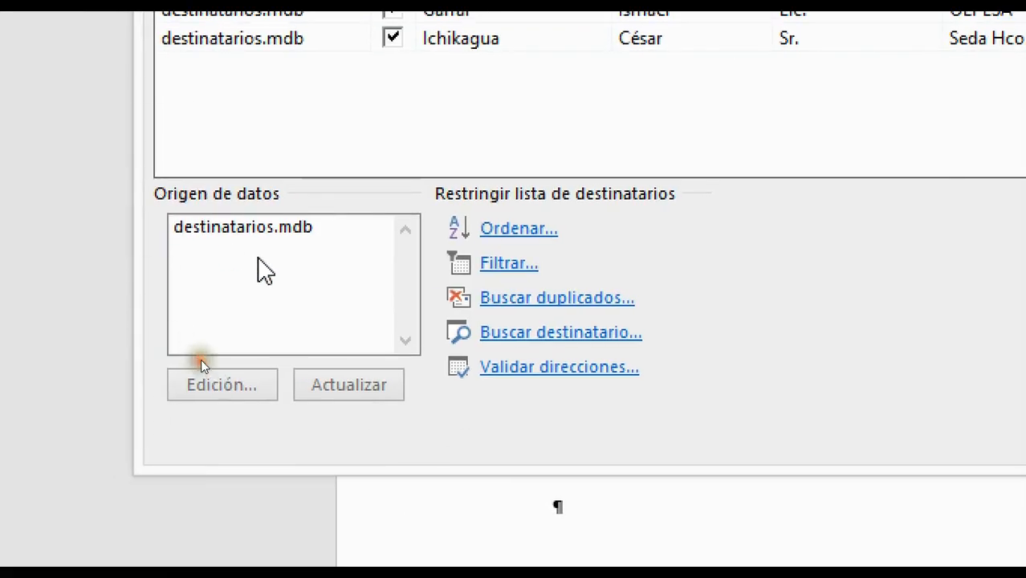
pyautogui.moveTo(147, 166)
pyautogui.mouseDown()
pyautogui.moveTo(484, 392)
pyautogui.moveTo(691, 403)
pyautogui.moveTo(735, 416)
pyautogui.mouseUp()
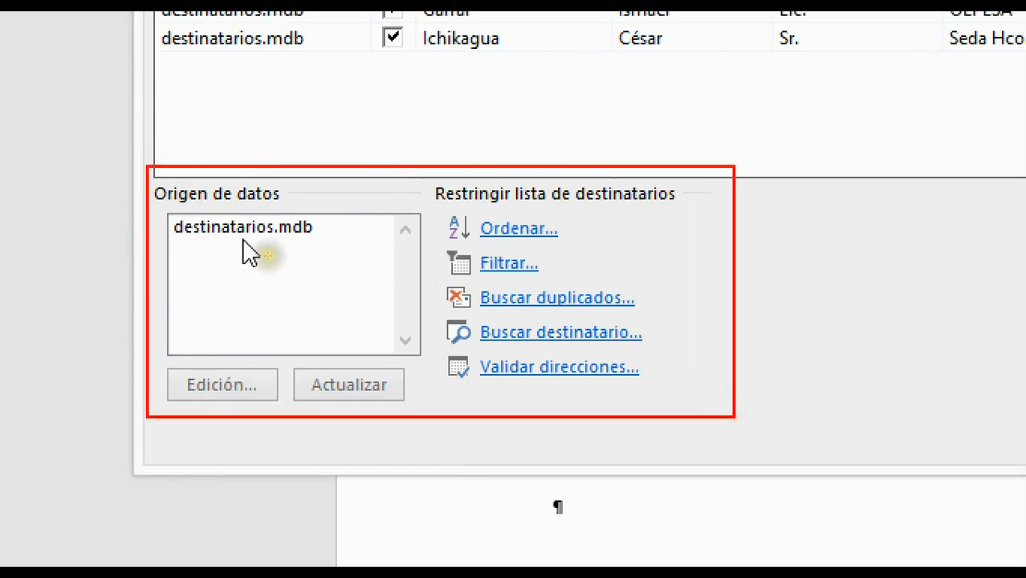
pyautogui.moveTo(320, 227); pyautogui.dragTo(369, 178)
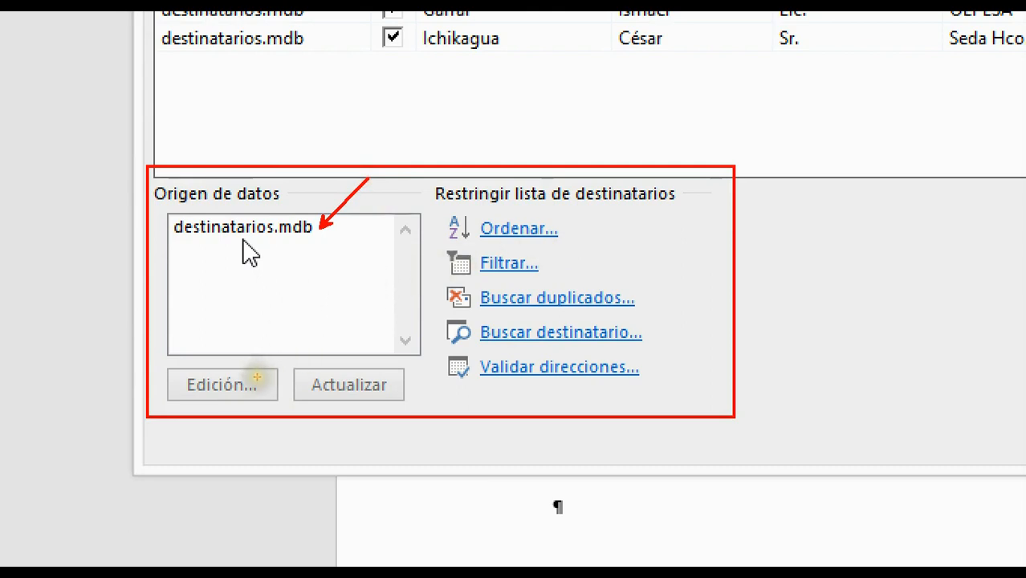
pyautogui.moveTo(256, 376); pyautogui.dragTo(275, 315)
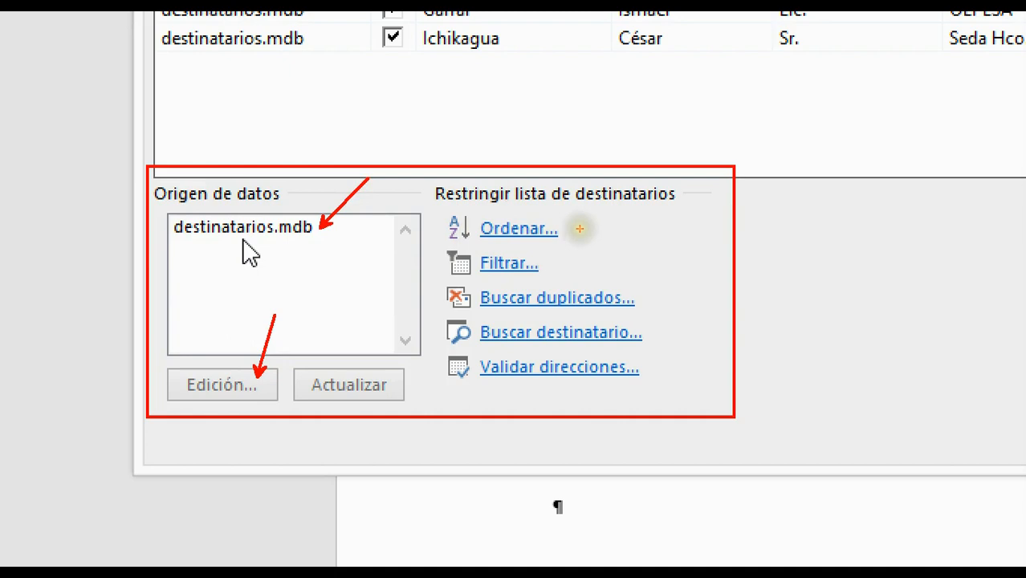
pyautogui.press('Escape')
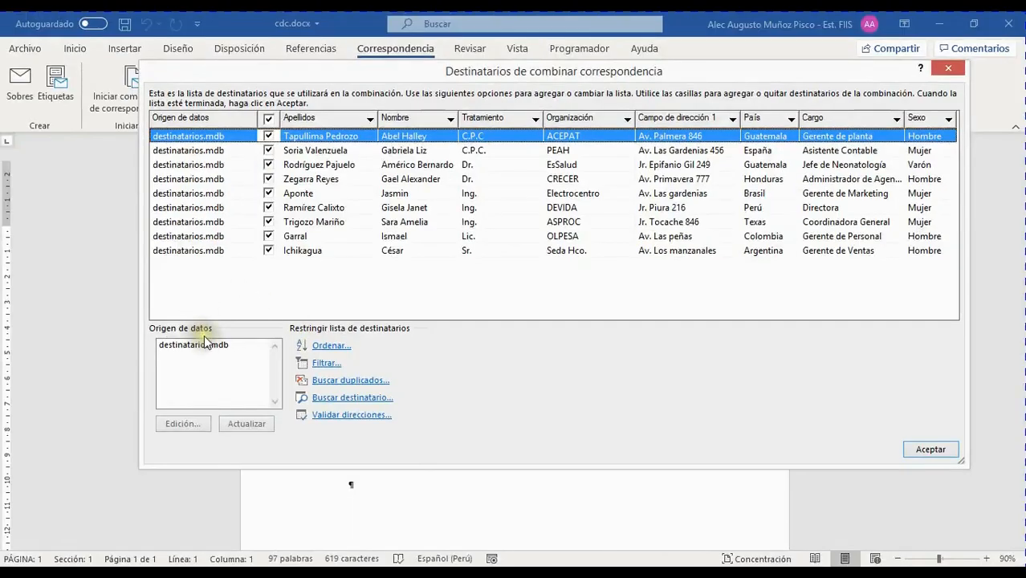
# Open destinatarios.mdb for editing and enlarge the editor to show all its columns.
pyautogui.click(276, 233)
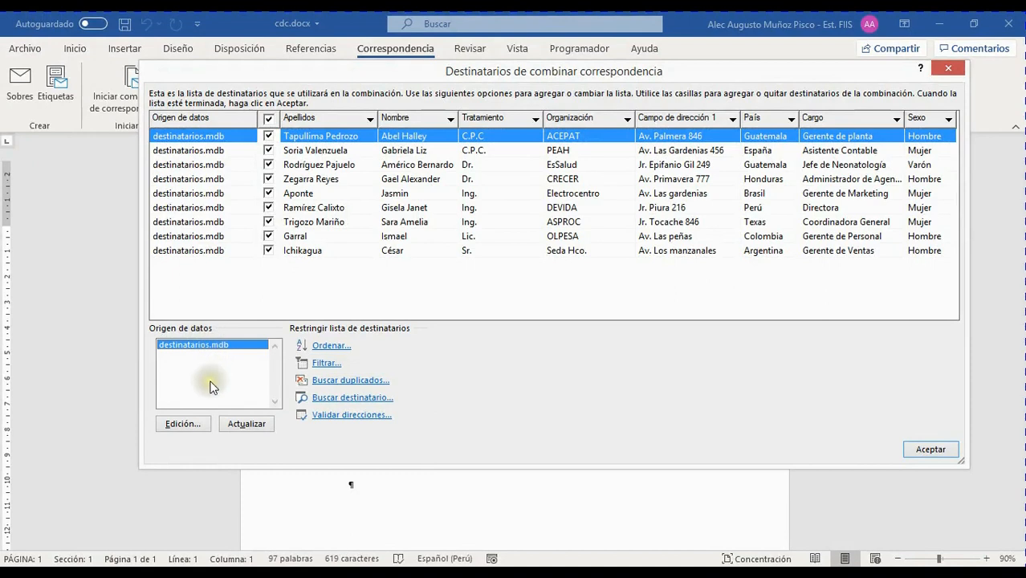
pyautogui.click(186, 423)
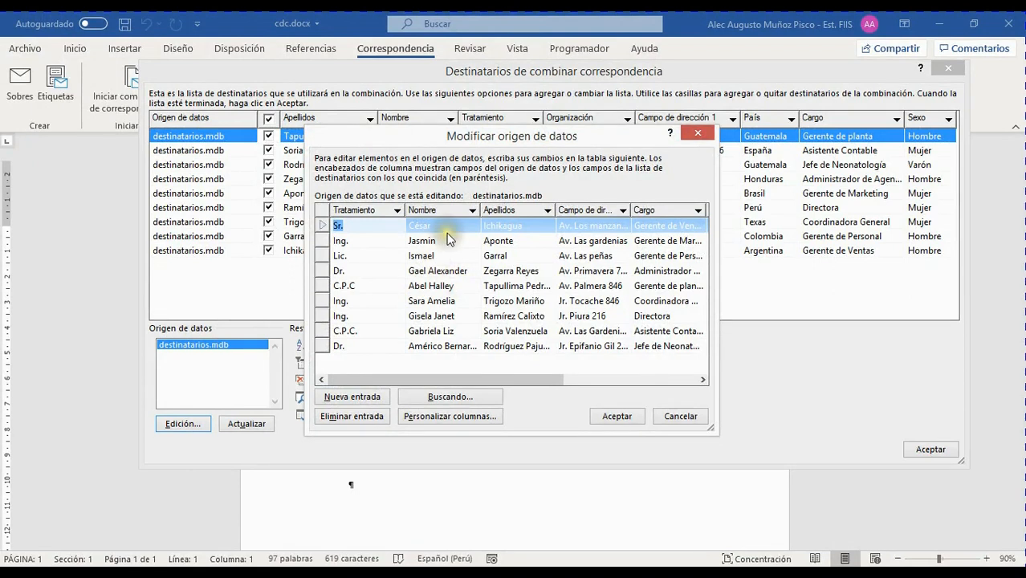
pyautogui.moveTo(605, 136); pyautogui.dragTo(447, 57)
pyautogui.moveTo(554, 350); pyautogui.dragTo(797, 403)
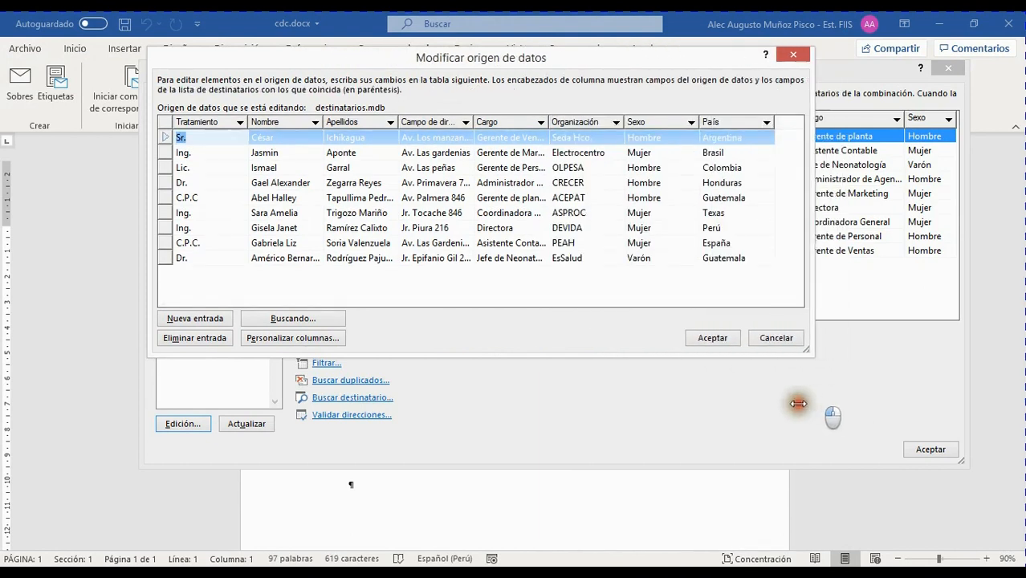
pyautogui.moveTo(639, 358); pyautogui.dragTo(648, 442)
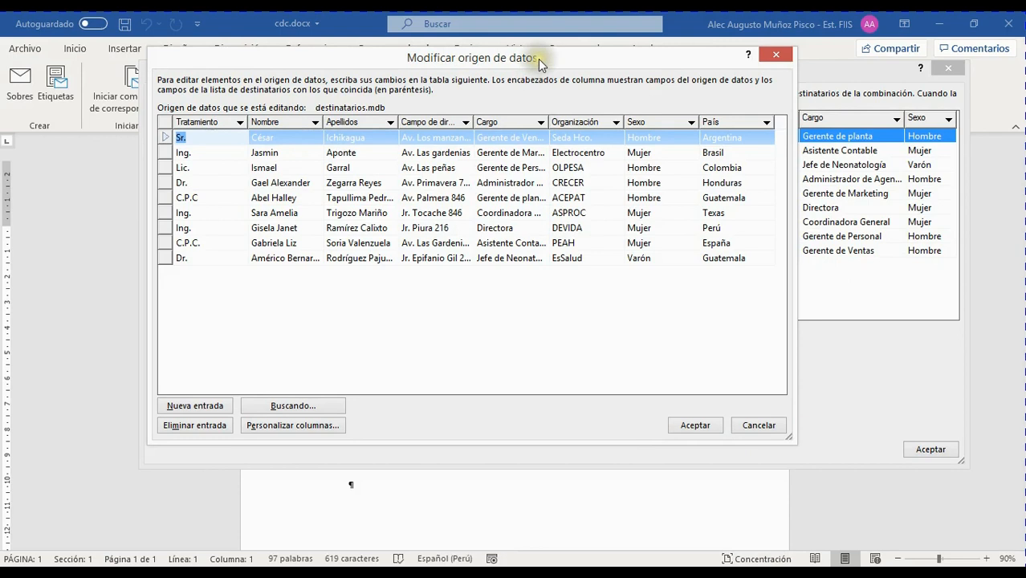
pyautogui.moveTo(537, 63); pyautogui.dragTo(548, 108)
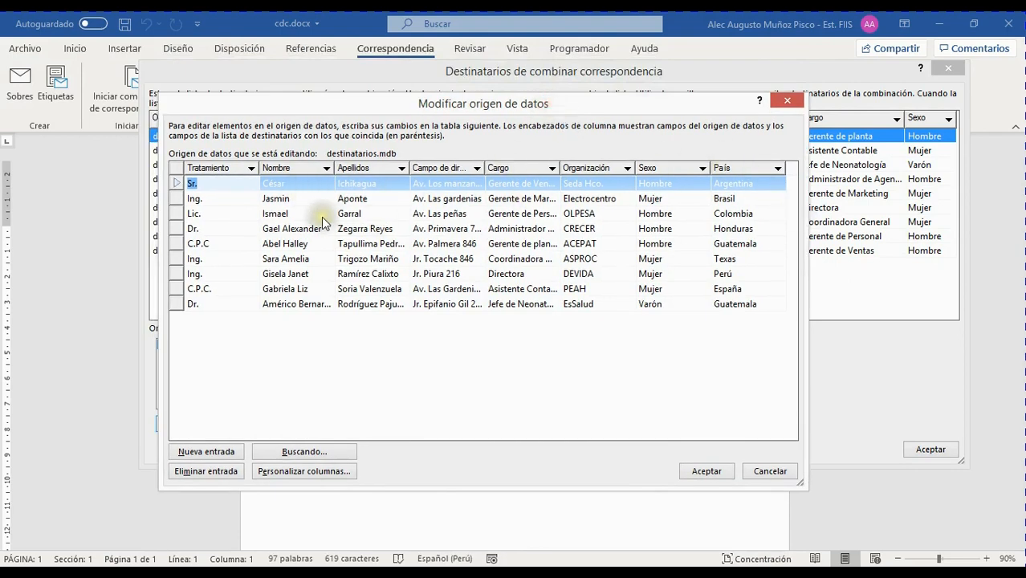
# Correct the record's title to C.P.C. and save the change to destinatarios.mdb.
pyautogui.click(216, 244)
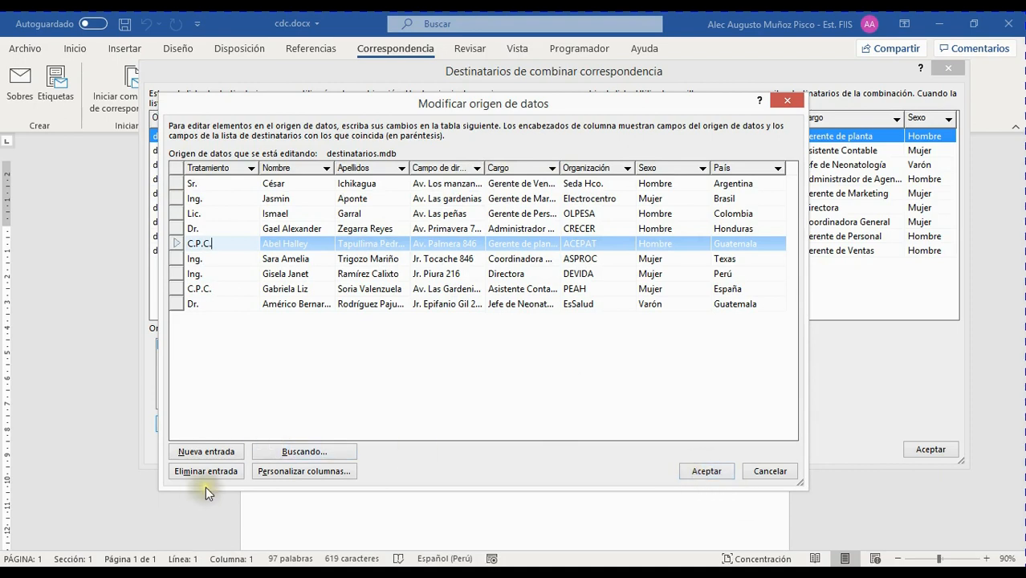
pyautogui.click(707, 472)
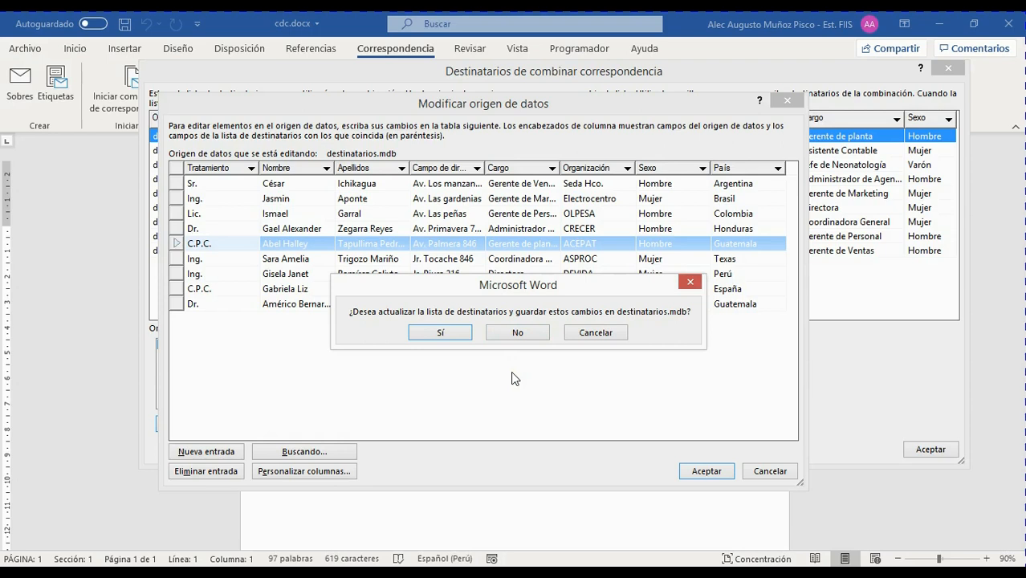
pyautogui.click(444, 331)
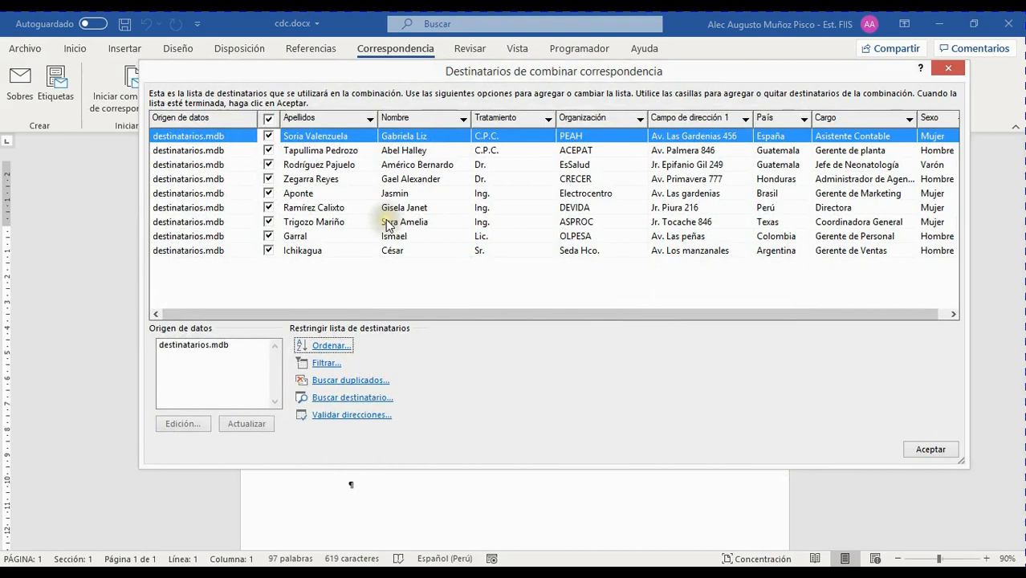
pyautogui.click(549, 120)
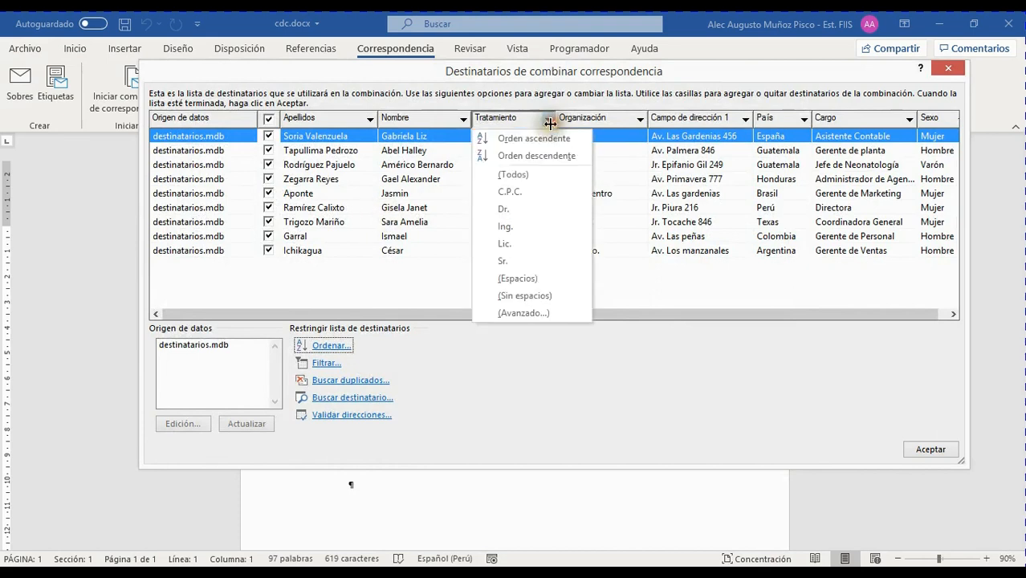
pyautogui.click(529, 191)
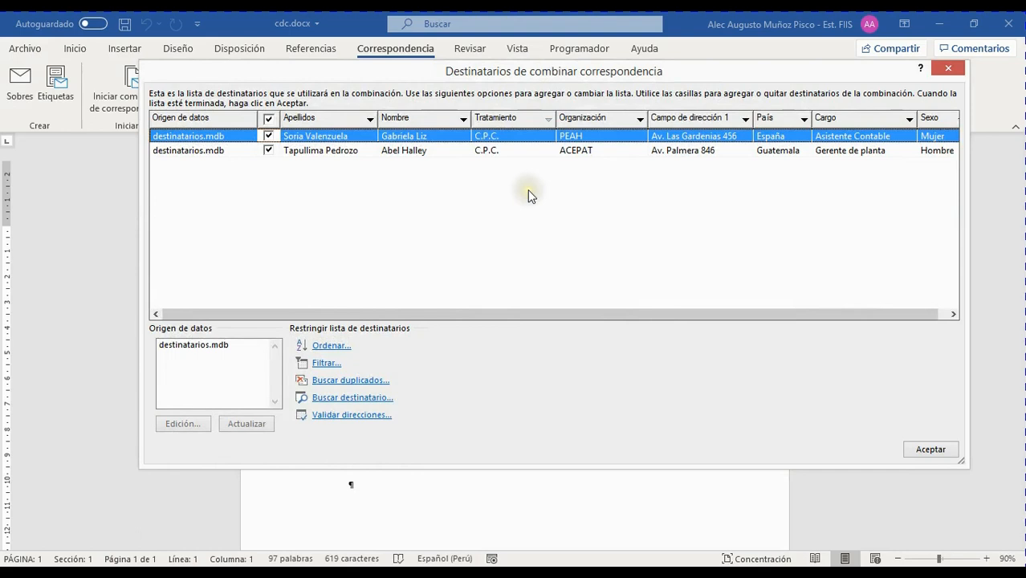
pyautogui.click(546, 122)
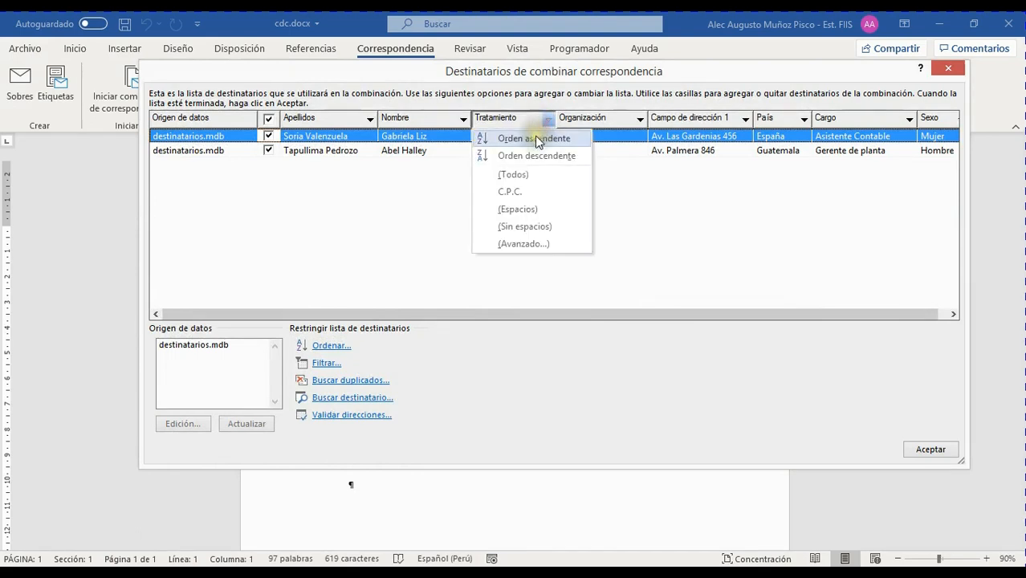
pyautogui.click(525, 171)
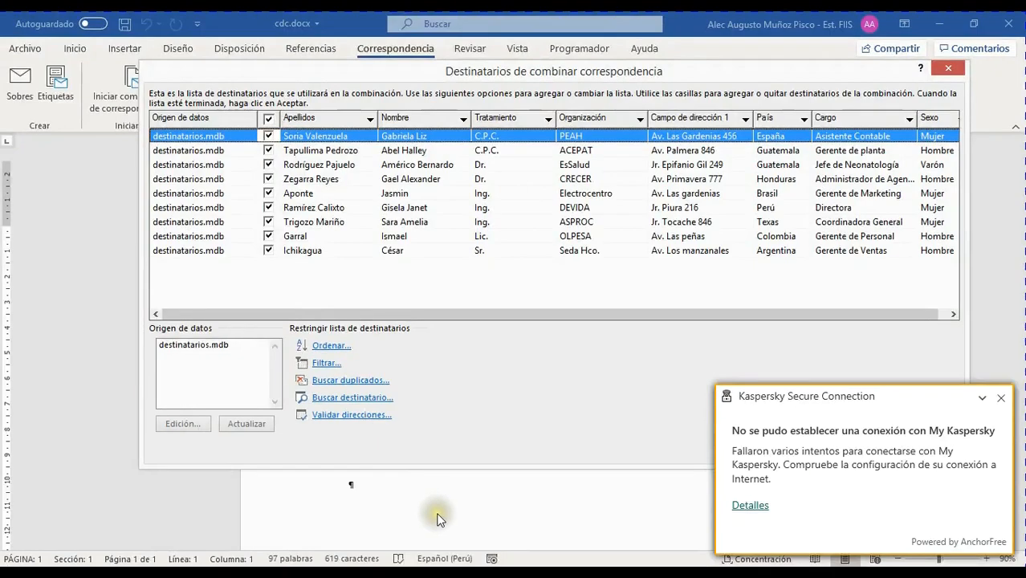
# Filter recipients to Tratamiento equal to C.P.C., sorted Tratamiento ascending, Organización descending.
pyautogui.click(313, 364)
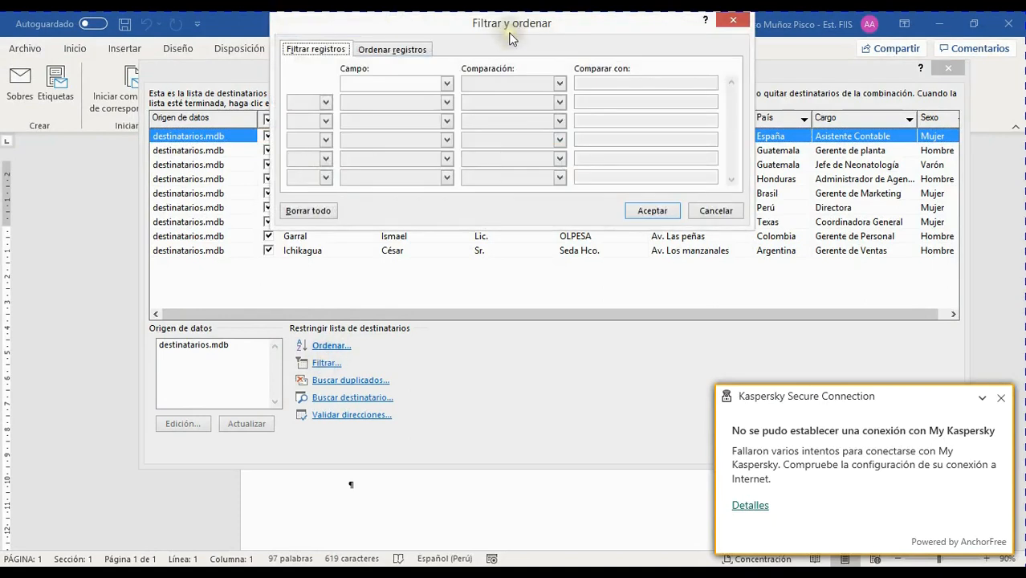
pyautogui.moveTo(580, 37); pyautogui.dragTo(631, 183)
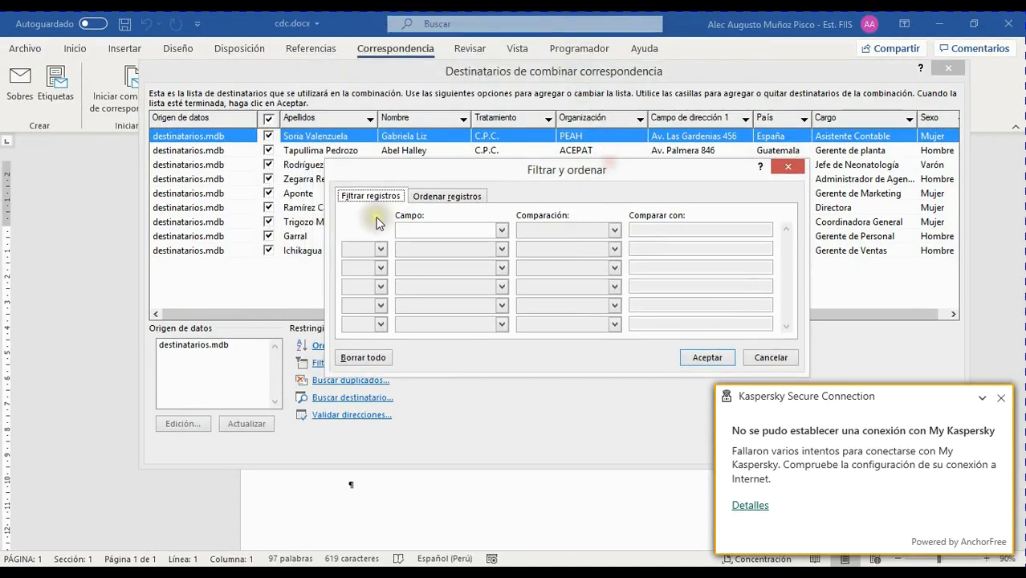
pyautogui.click(503, 229)
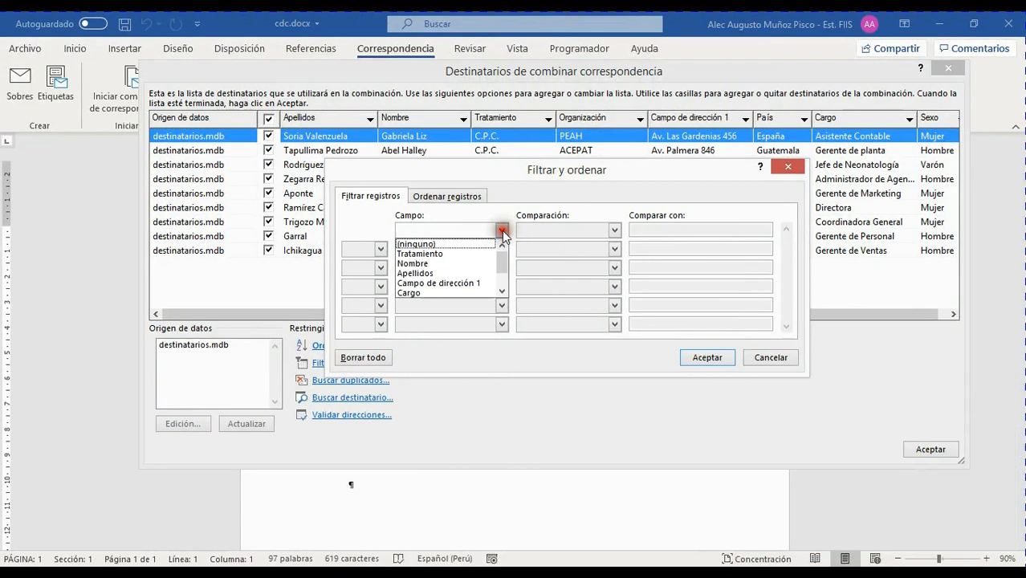
pyautogui.click(425, 248)
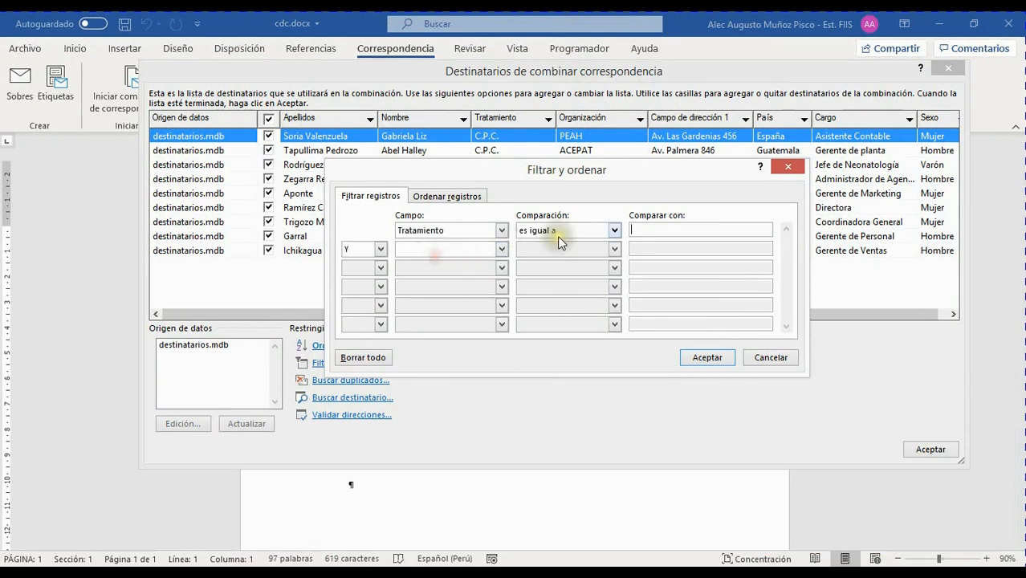
pyautogui.click(652, 230)
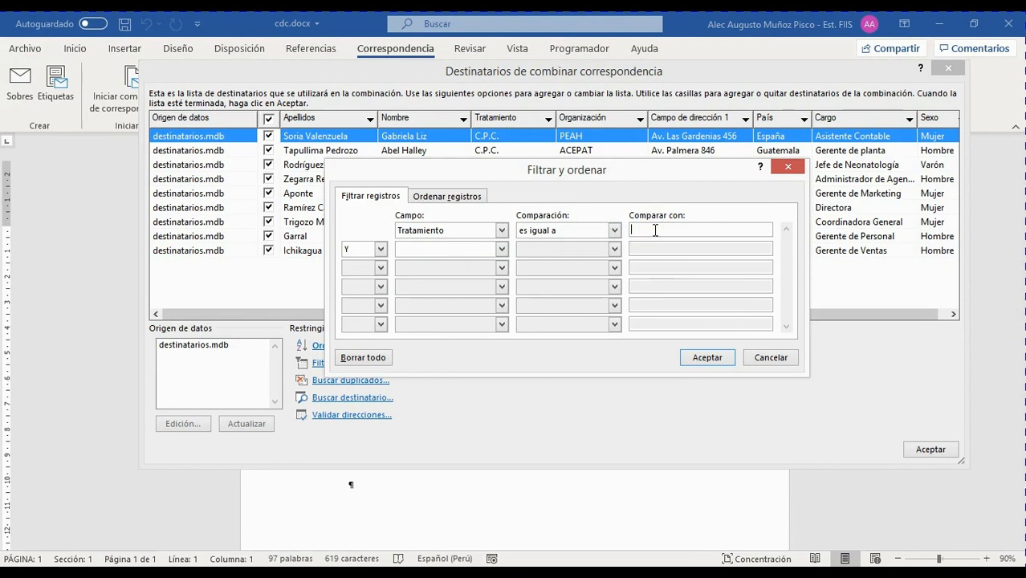
pyautogui.write('C.P.')
pyautogui.click(451, 195)
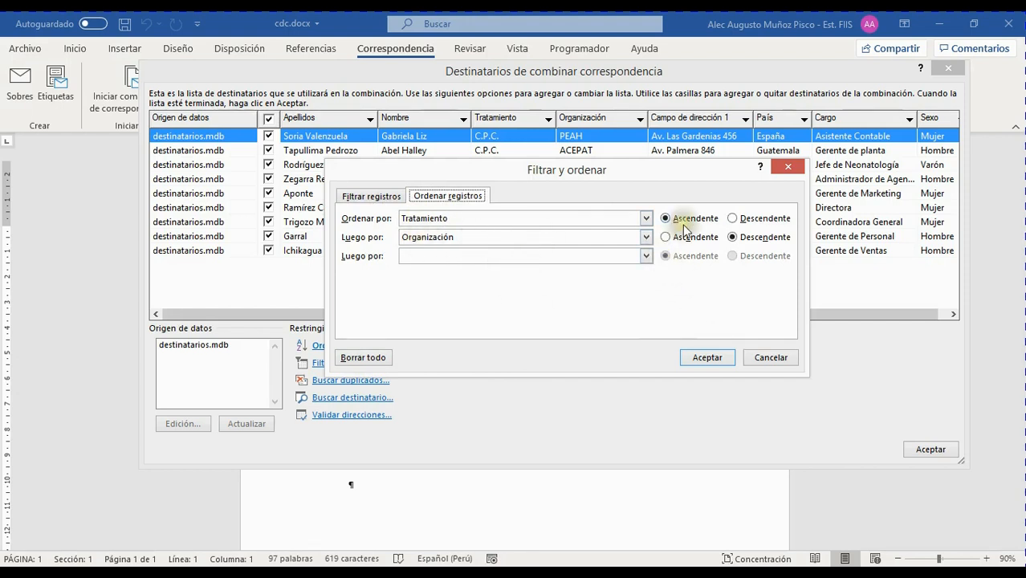
pyautogui.click(709, 358)
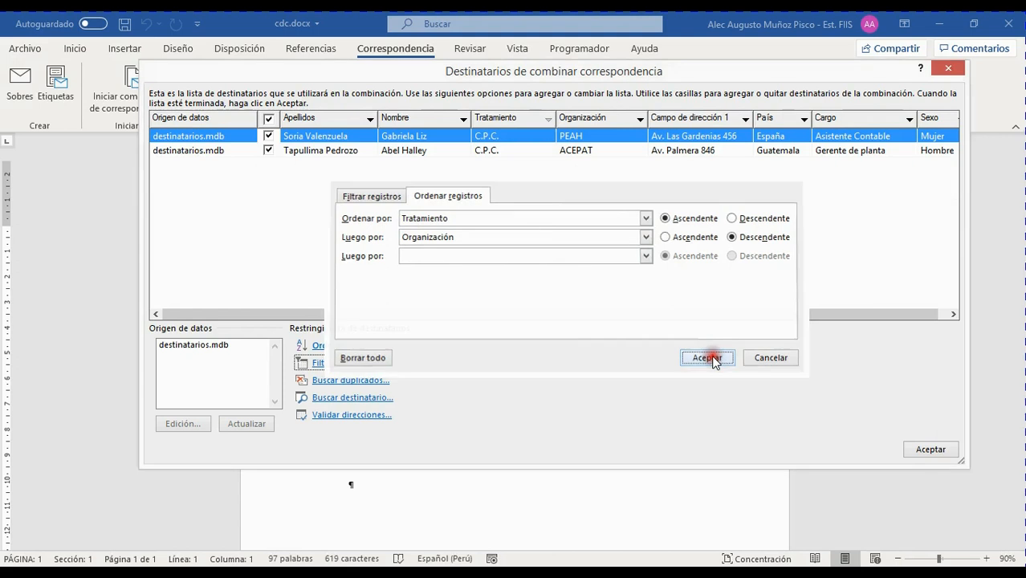
pyautogui.click(359, 390)
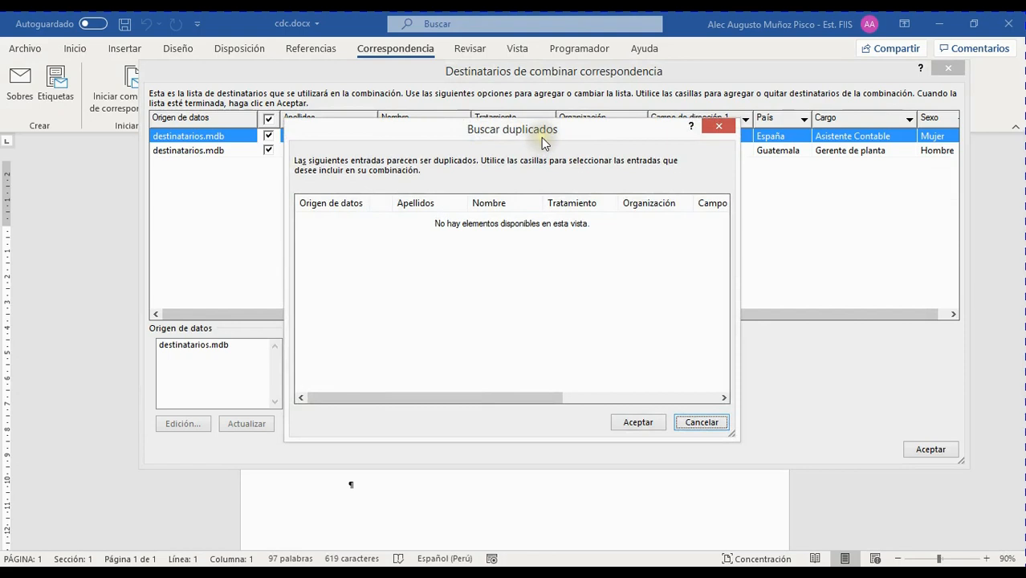
pyautogui.moveTo(572, 133); pyautogui.dragTo(747, 190)
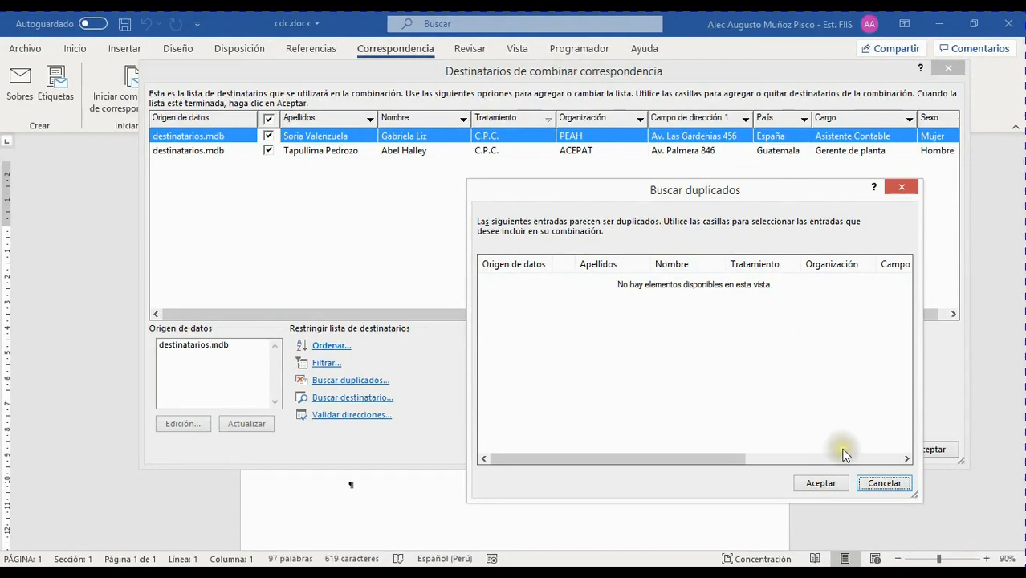
pyautogui.click(883, 482)
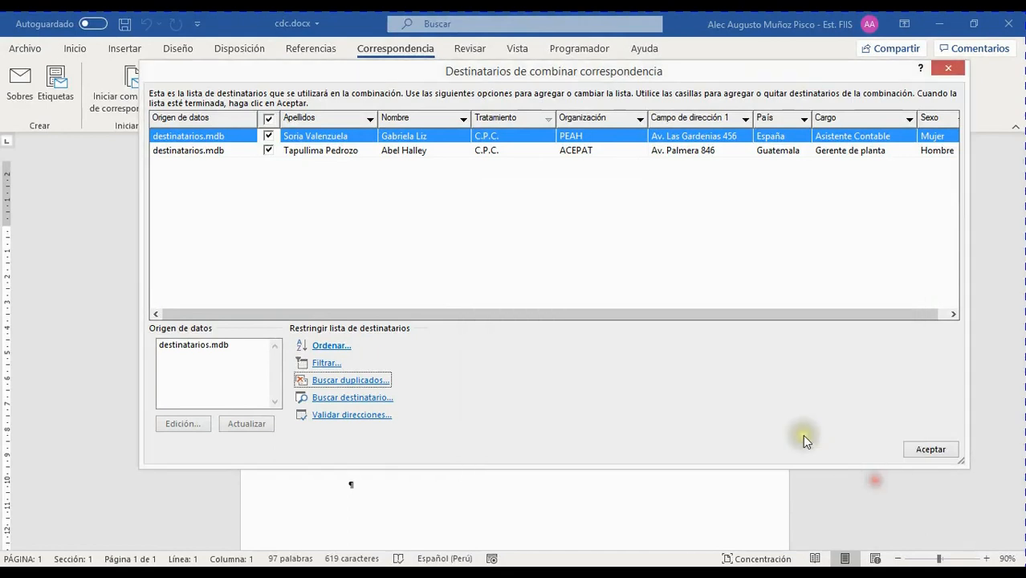
# Clear the Tratamiento filter with (Todos) so all nine recipients show again.
pyautogui.click(379, 399)
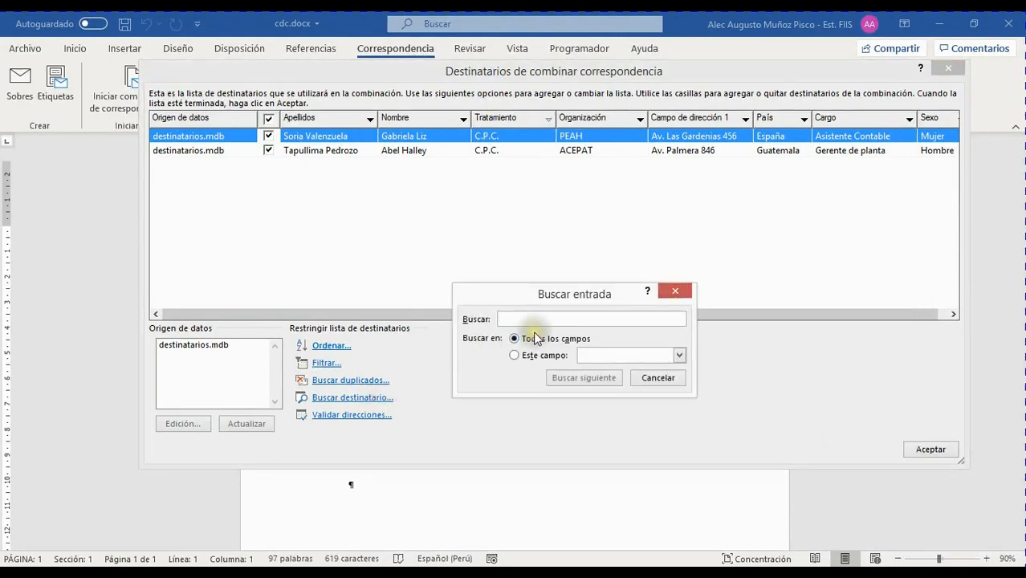
pyautogui.click(673, 293)
pyautogui.click(547, 119)
pyautogui.click(523, 175)
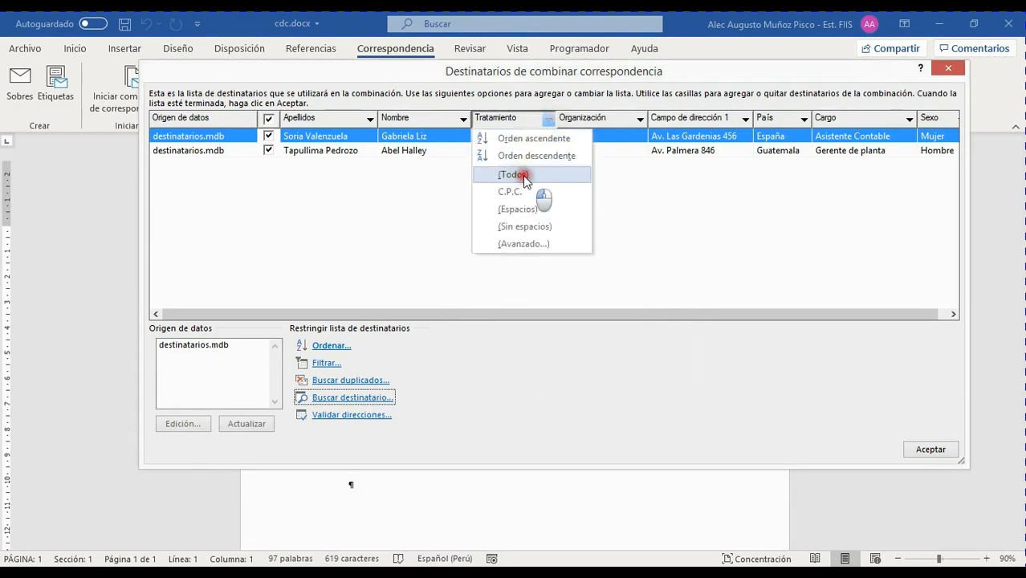
# Search recipients for 'A', then retry limited to Apellidos, which finds no match.
pyautogui.click(354, 397)
pyautogui.click(545, 321)
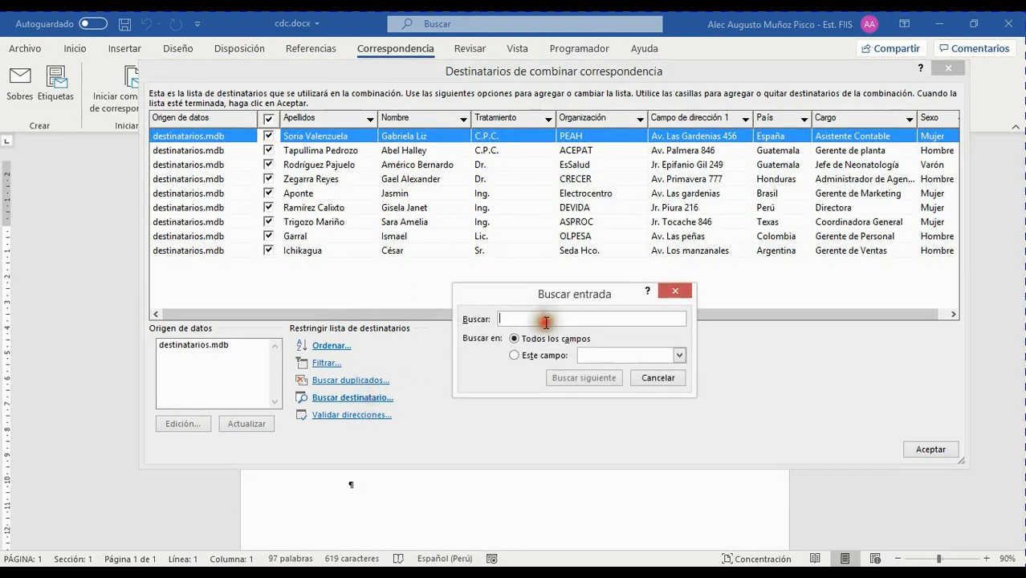
pyautogui.write('Abel')
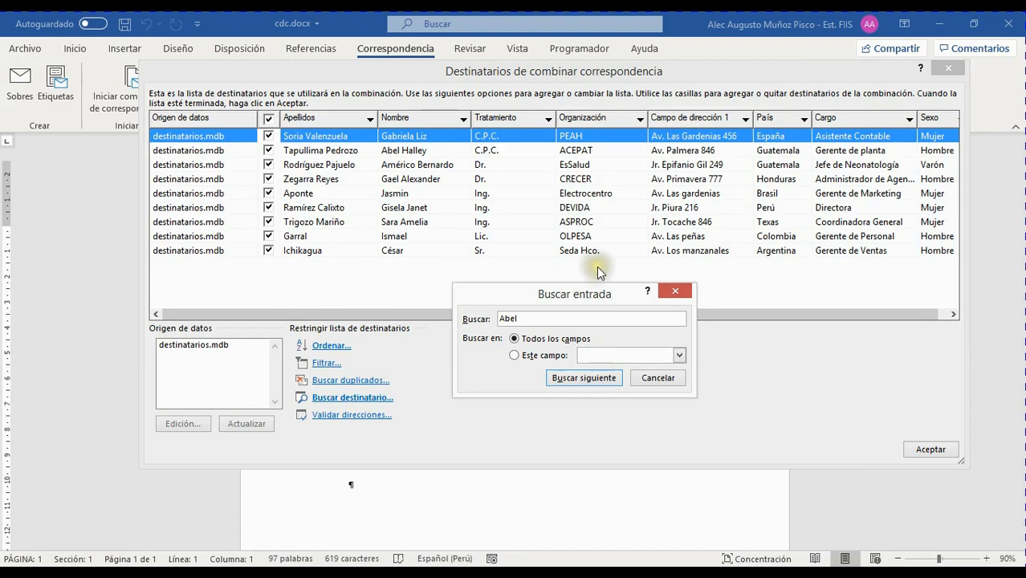
pyautogui.click(585, 375)
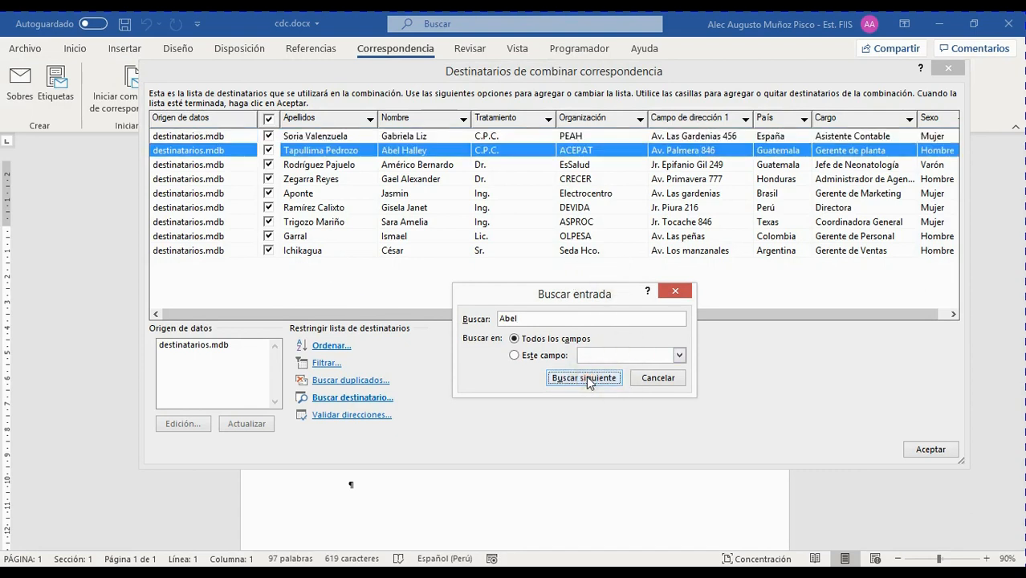
pyautogui.click(548, 356)
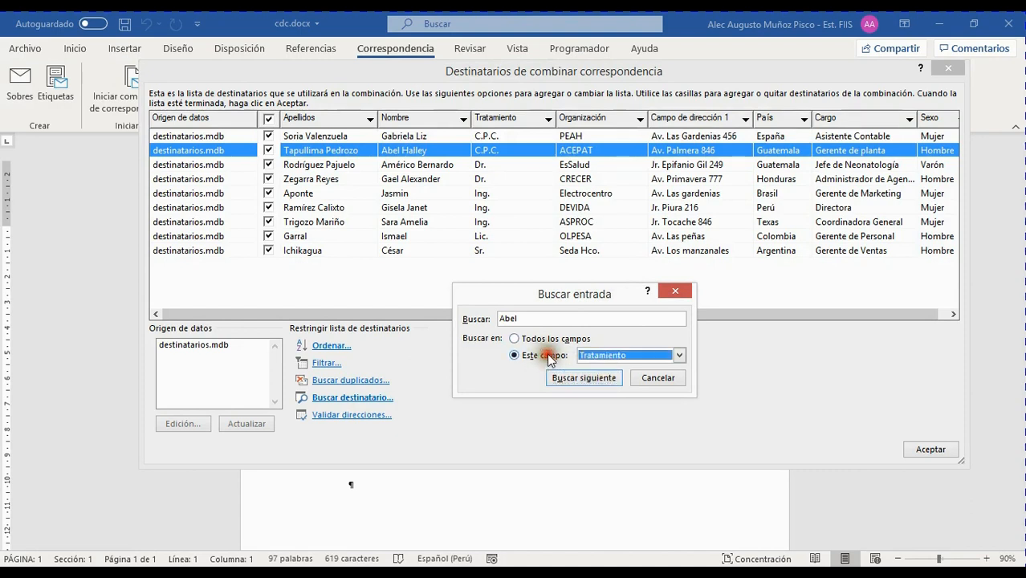
pyautogui.click(679, 355)
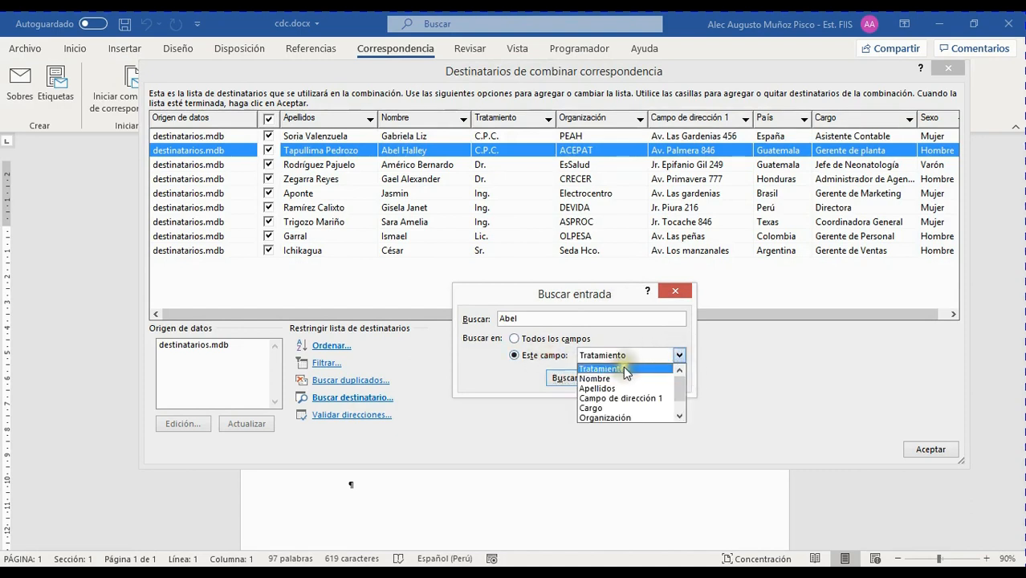
pyautogui.click(610, 389)
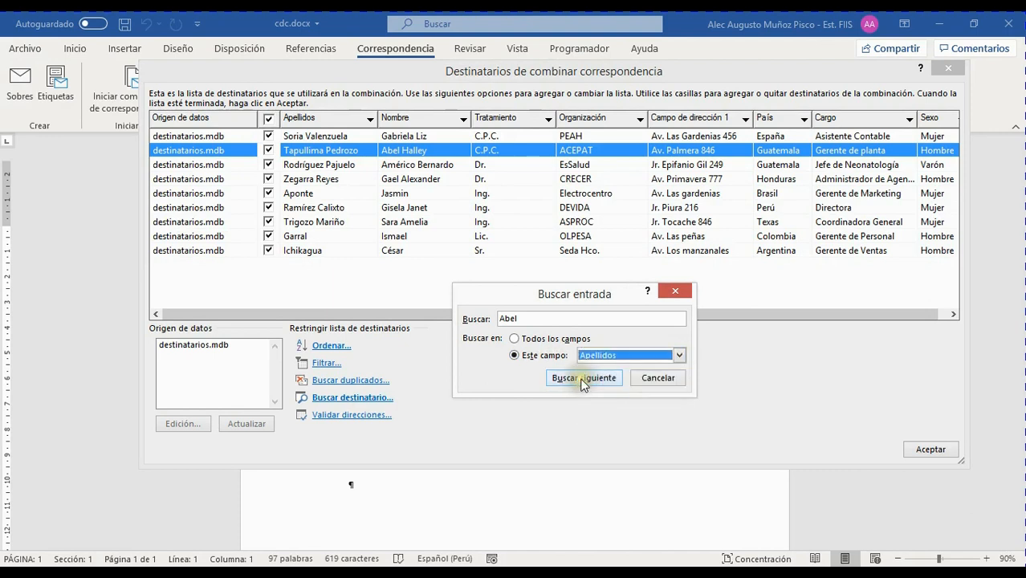
pyautogui.click(582, 382)
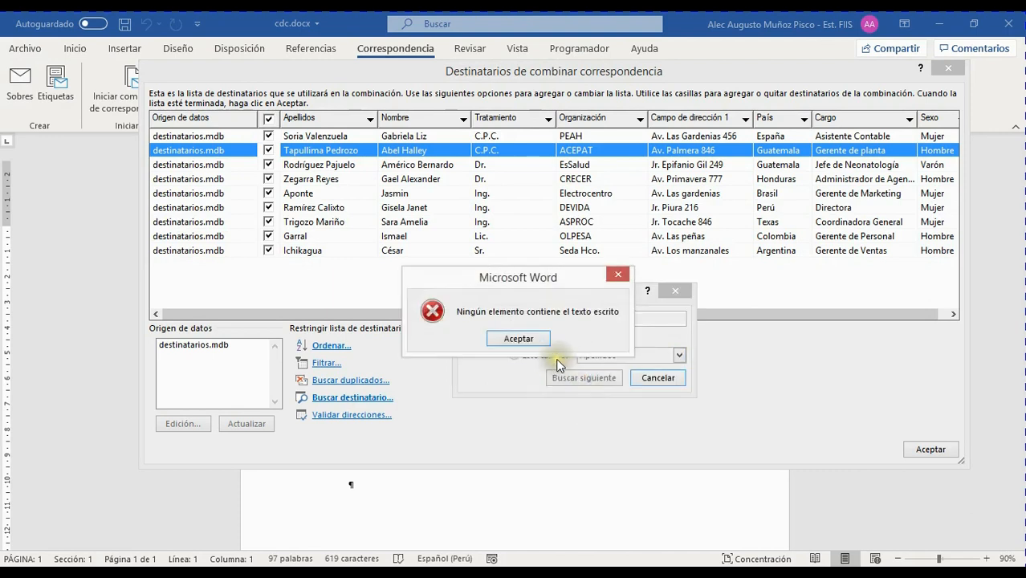
pyautogui.click(517, 339)
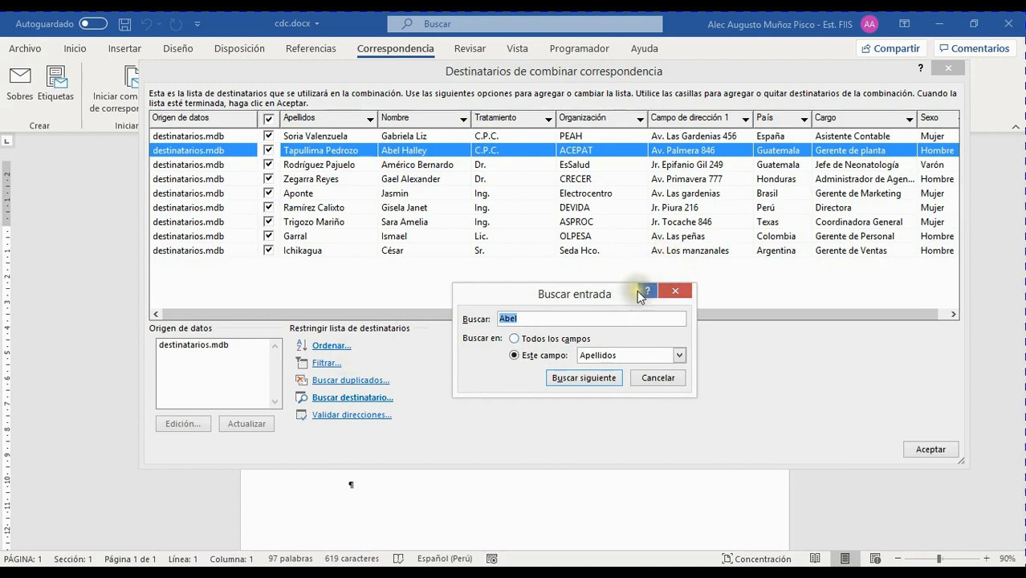
pyautogui.click(664, 377)
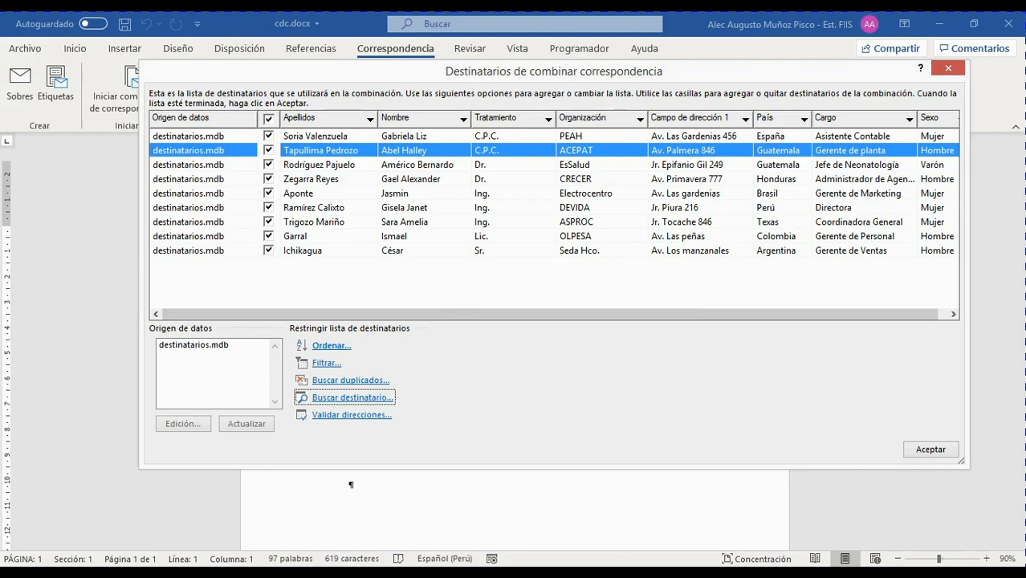
# Close the recipient list and choose Seleccionar destinatarios > Usar una lista existente...
pyautogui.click(925, 450)
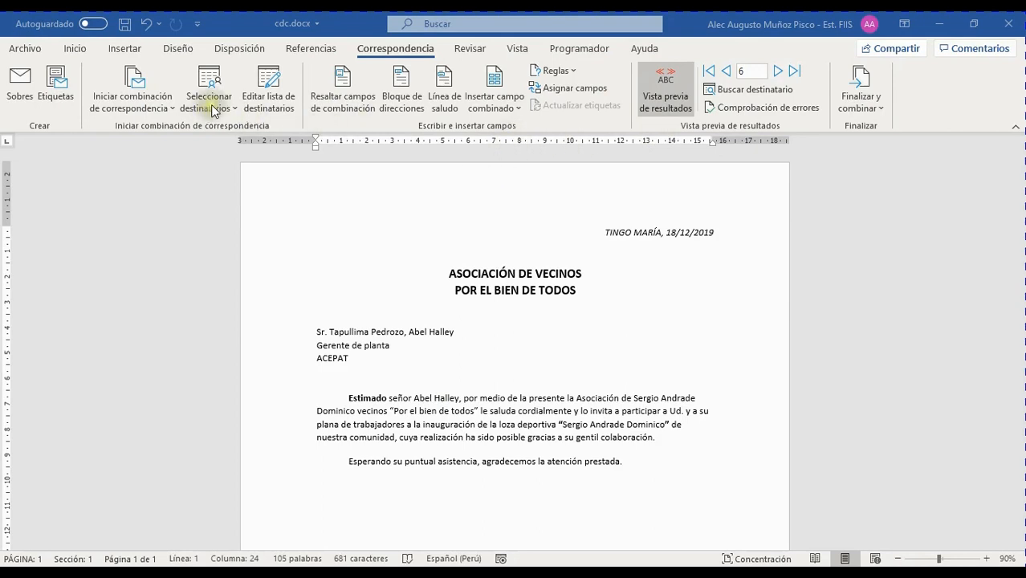
pyautogui.click(233, 107)
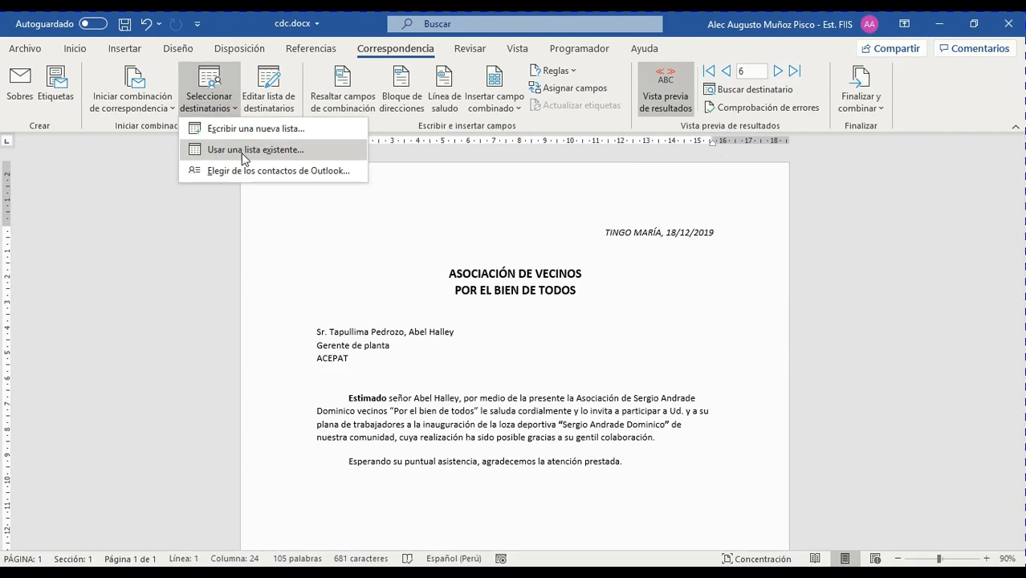
pyautogui.click(244, 153)
pyautogui.click(244, 152)
pyautogui.click(245, 212)
pyautogui.click(227, 111)
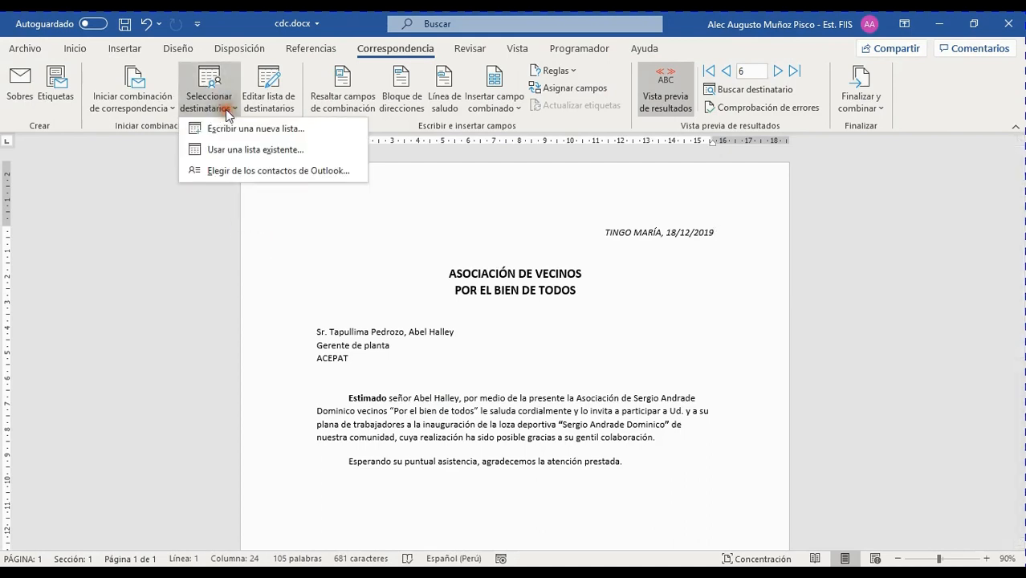
pyautogui.click(244, 151)
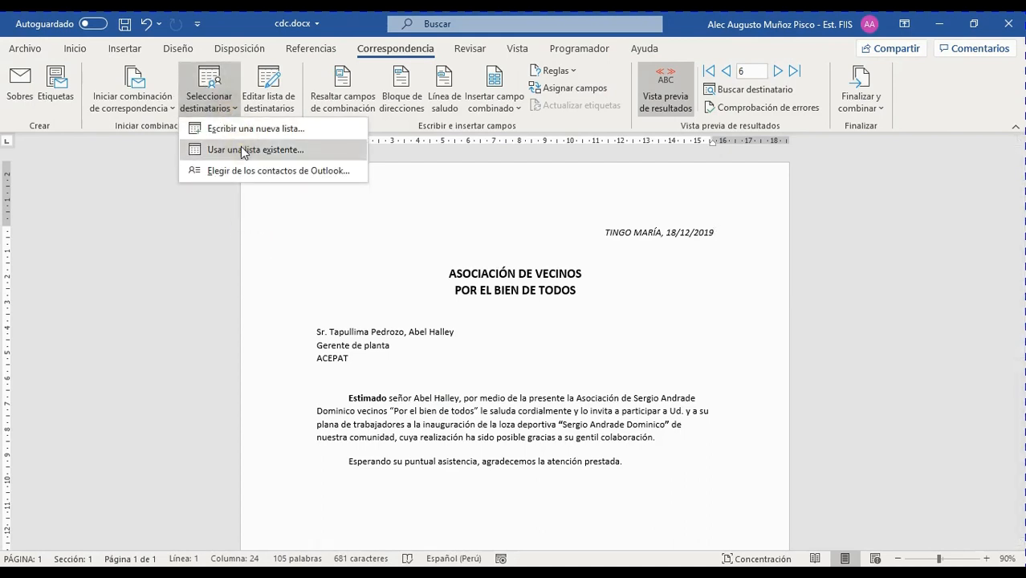
pyautogui.click(265, 152)
pyautogui.click(288, 152)
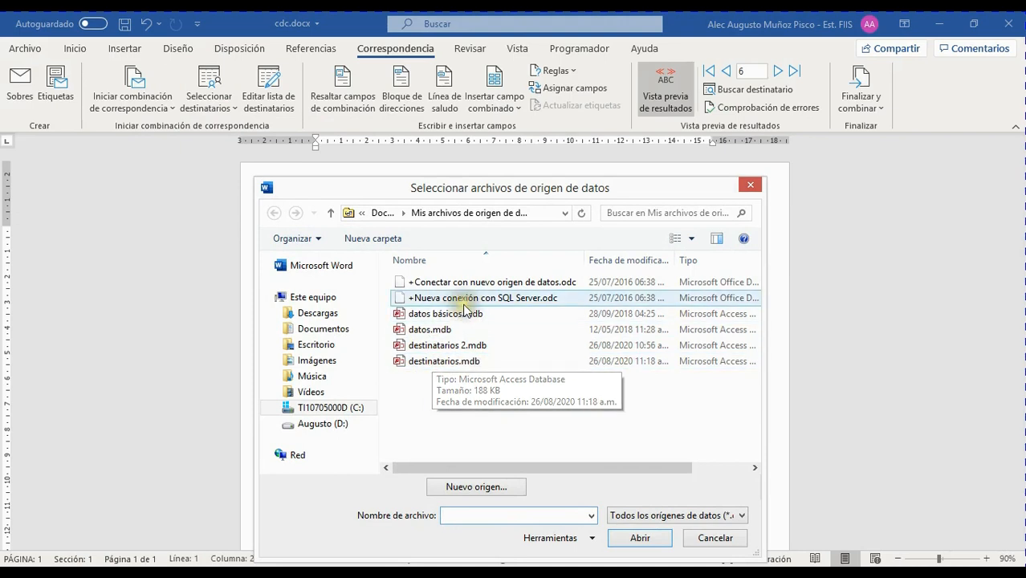
# Open destinatarios excel.xlsx from the Escritorio folder as the recipient source.
pyautogui.click(324, 348)
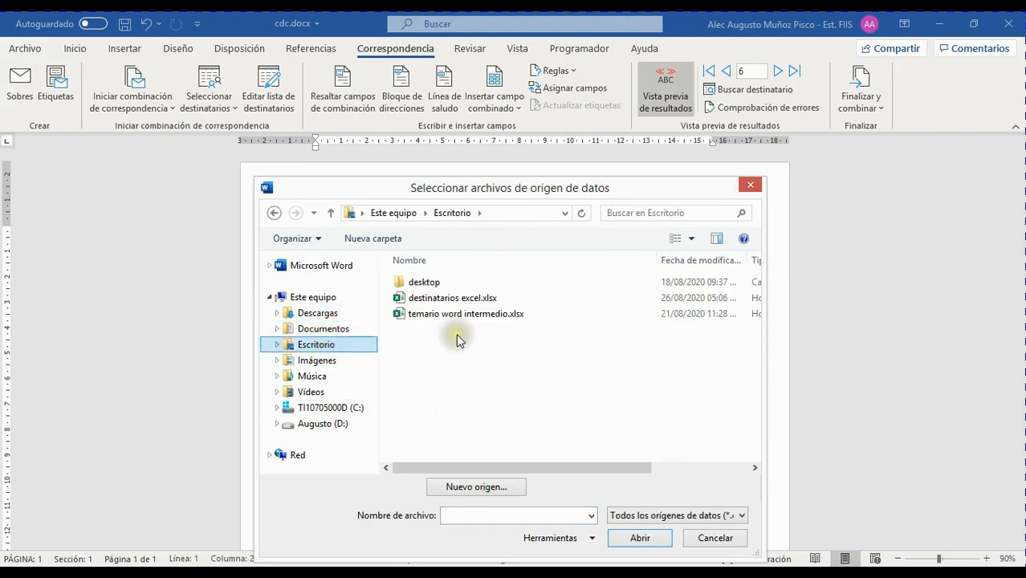
pyautogui.click(461, 302)
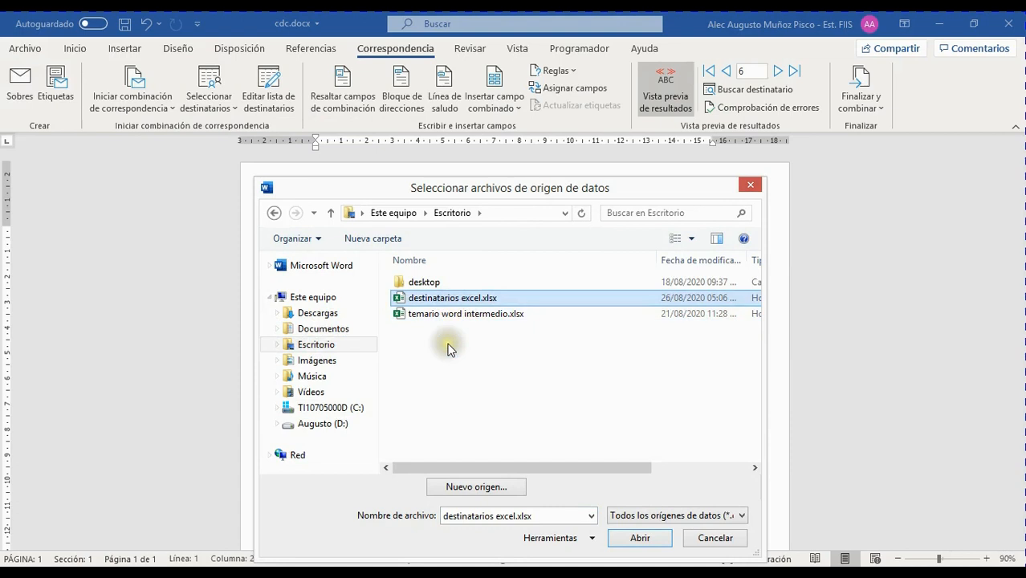
pyautogui.click(642, 541)
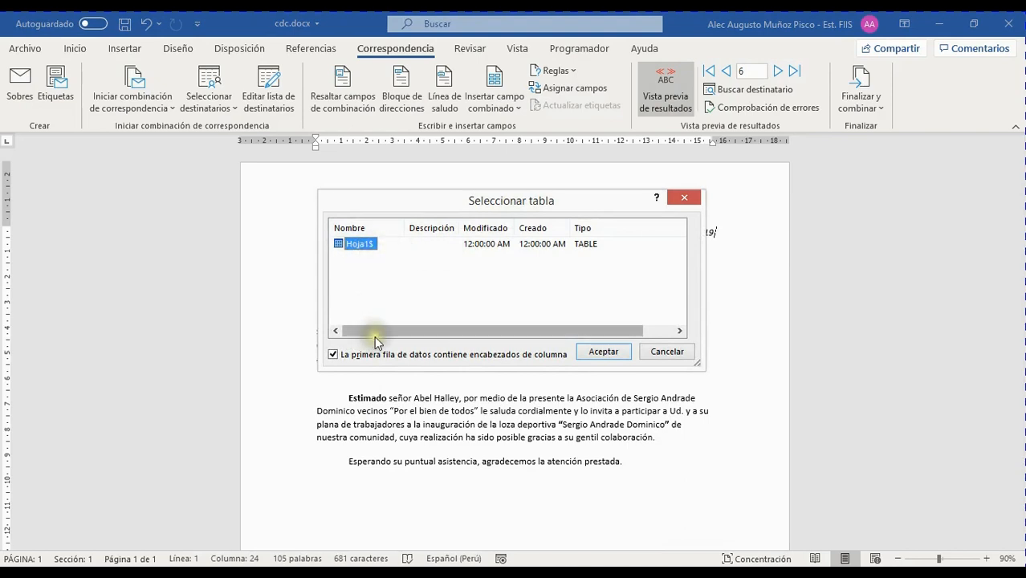
# Accept sheet Hoja1$ with first-row column headers as the recipient table.
pyautogui.moveTo(319, 272); pyautogui.dragTo(175, 281)
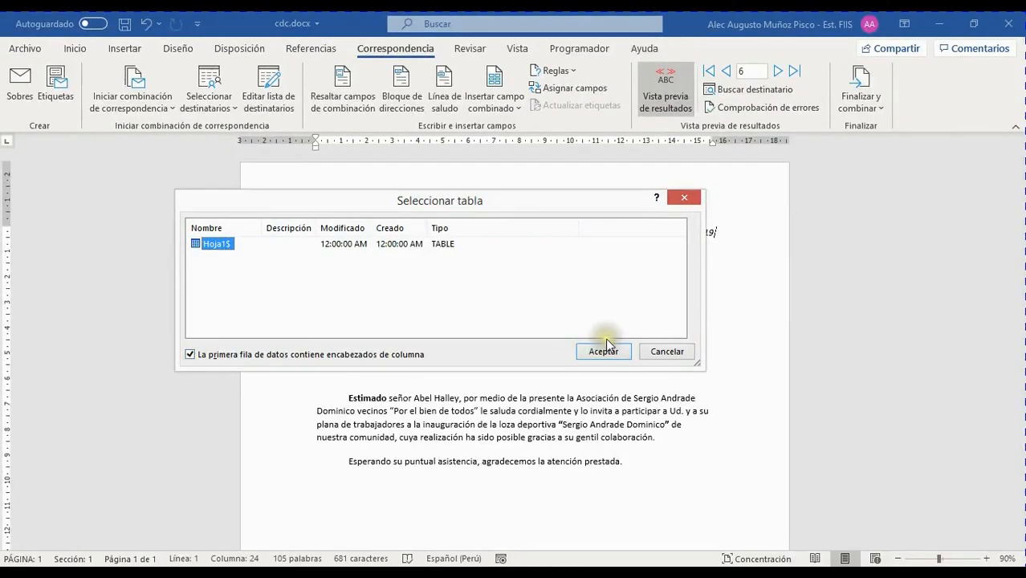
pyautogui.click(604, 349)
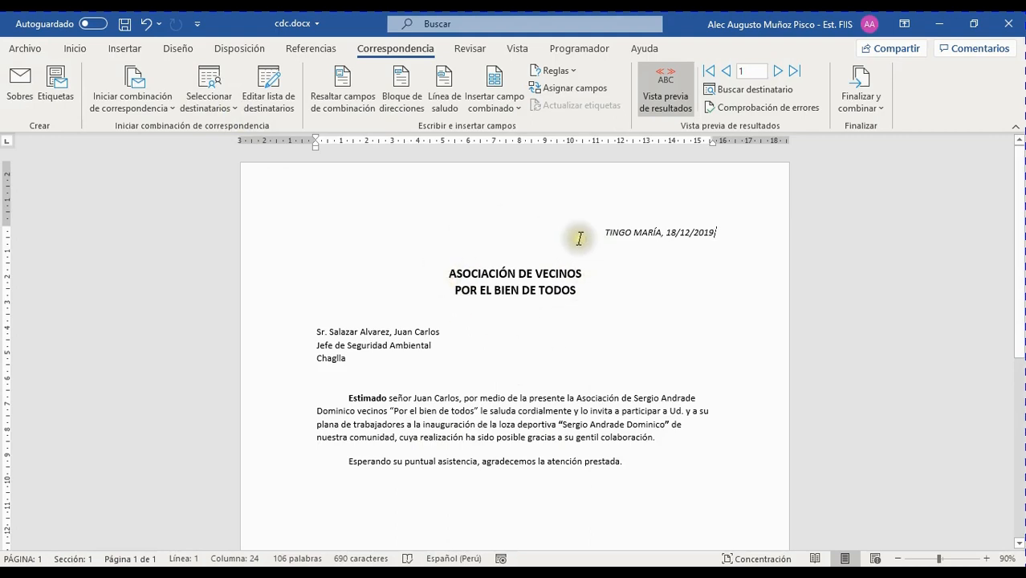
# Open the recipient list and enlarge it to show the Excel columns through Sexo.
pyautogui.click(281, 102)
pyautogui.click(280, 100)
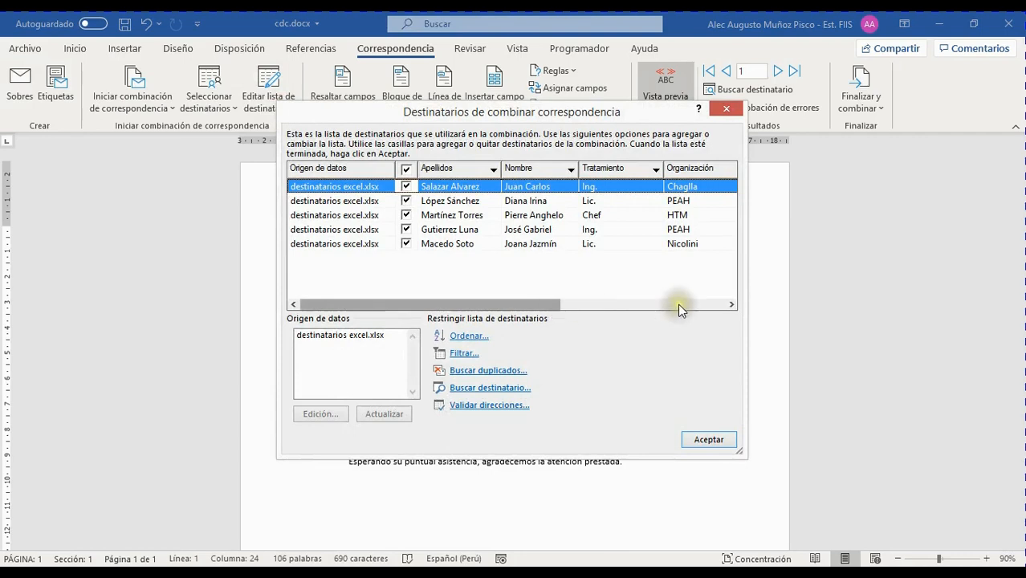
pyautogui.moveTo(745, 456); pyautogui.dragTo(987, 501)
pyautogui.moveTo(665, 119); pyautogui.dragTo(440, 78)
pyautogui.moveTo(761, 457); pyautogui.dragTo(812, 470)
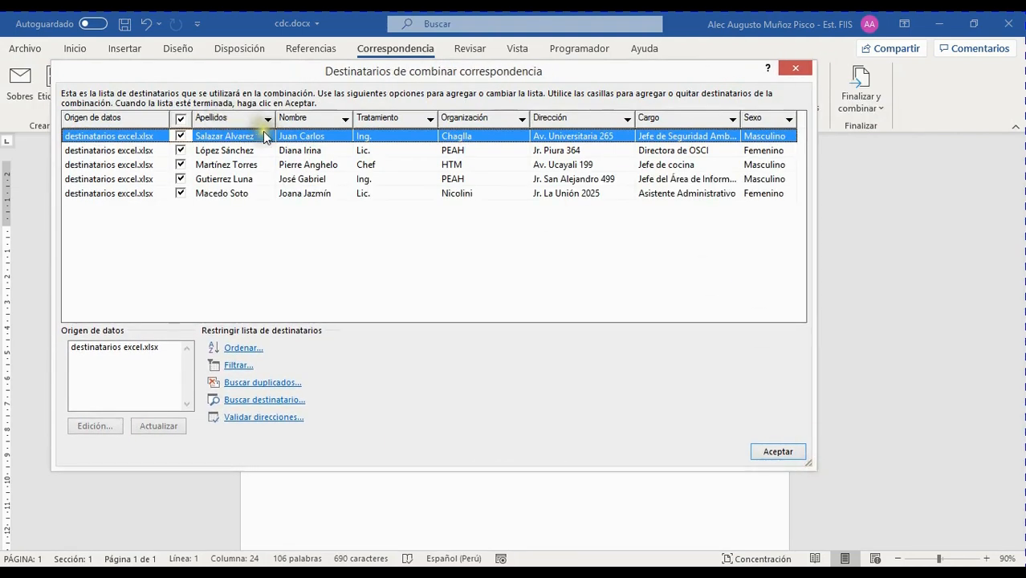
# Browse the five Excel recipients, then try editing destinatarios excel.xlsx, which fails as in use.
pyautogui.click(236, 150)
pyautogui.click(251, 166)
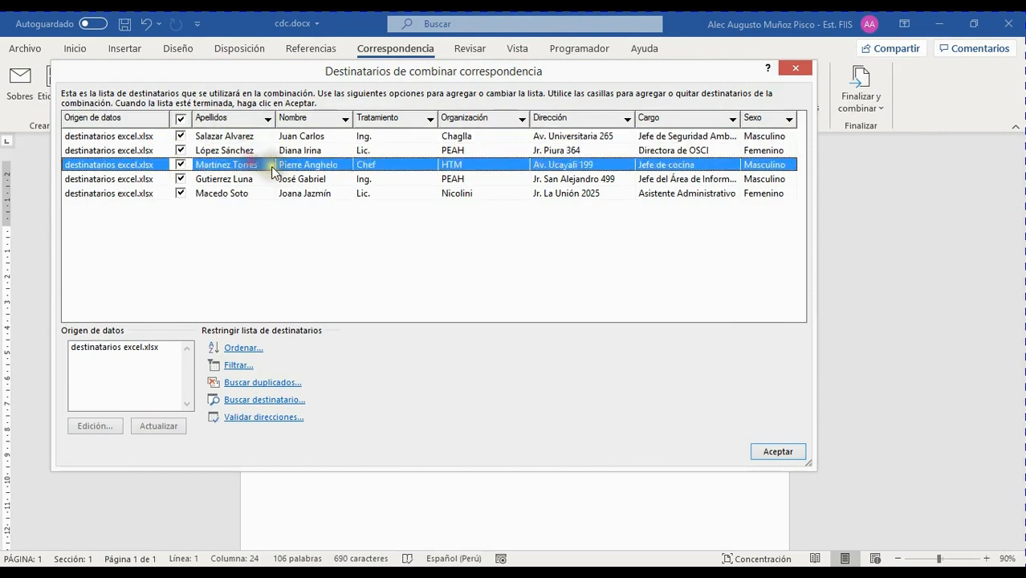
pyautogui.click(259, 179)
pyautogui.click(241, 194)
pyautogui.click(309, 178)
pyautogui.click(306, 164)
pyautogui.click(306, 150)
pyautogui.click(307, 136)
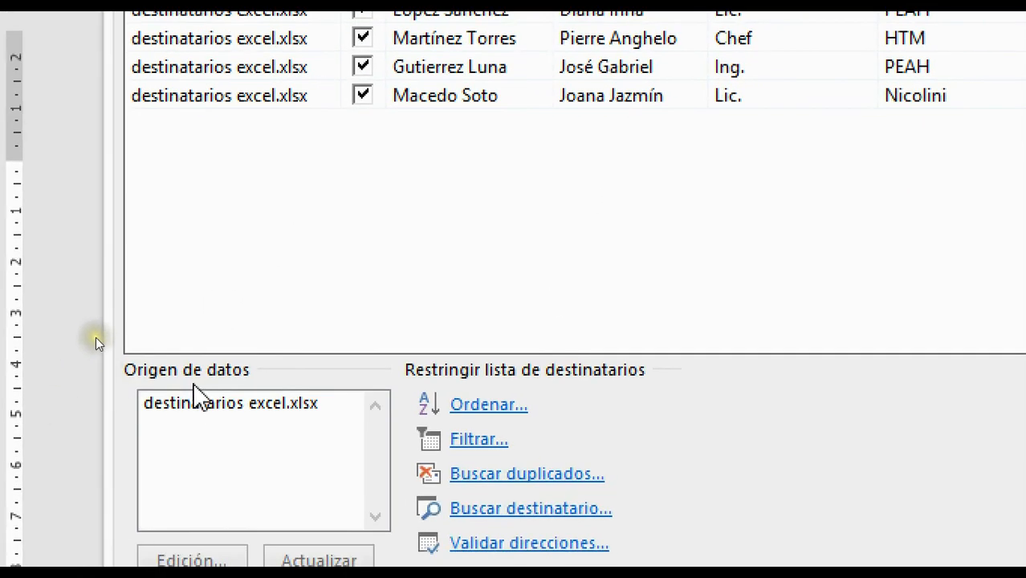
pyautogui.click(225, 405)
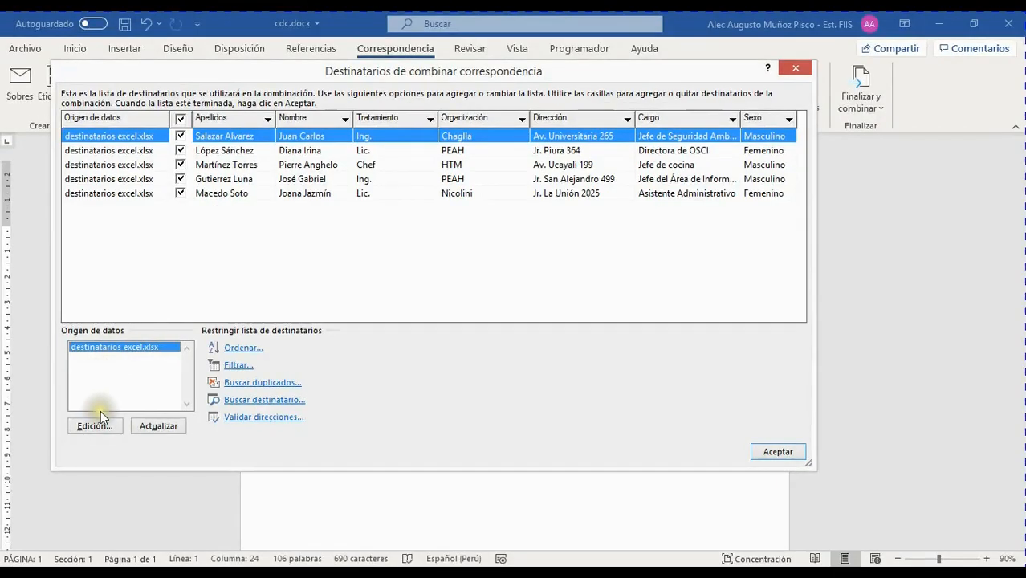
pyautogui.click(100, 423)
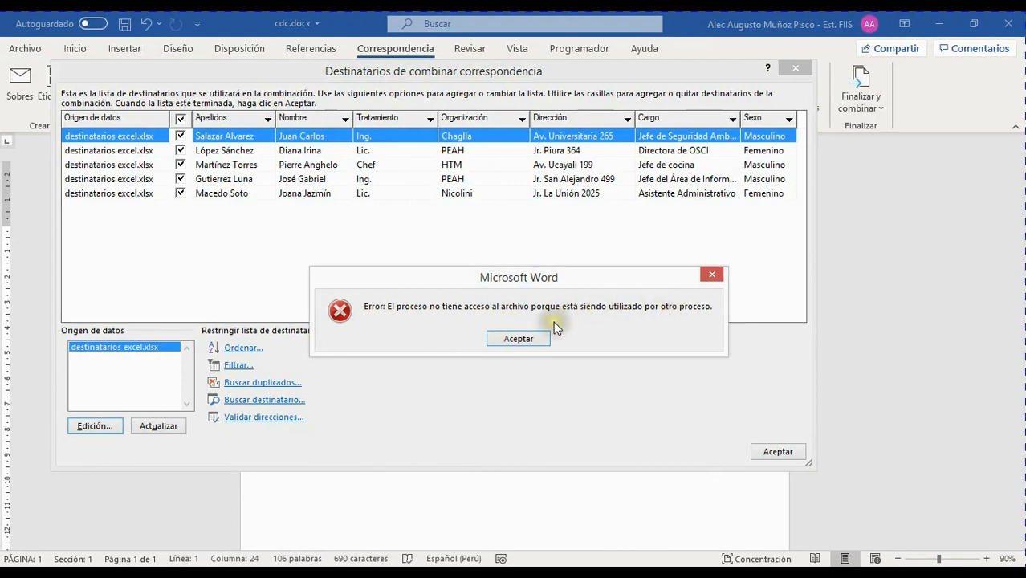
# Dismiss the file-in-use error and bring up the destinatarios excel.xlsx workbook in Excel.
pyautogui.click(530, 340)
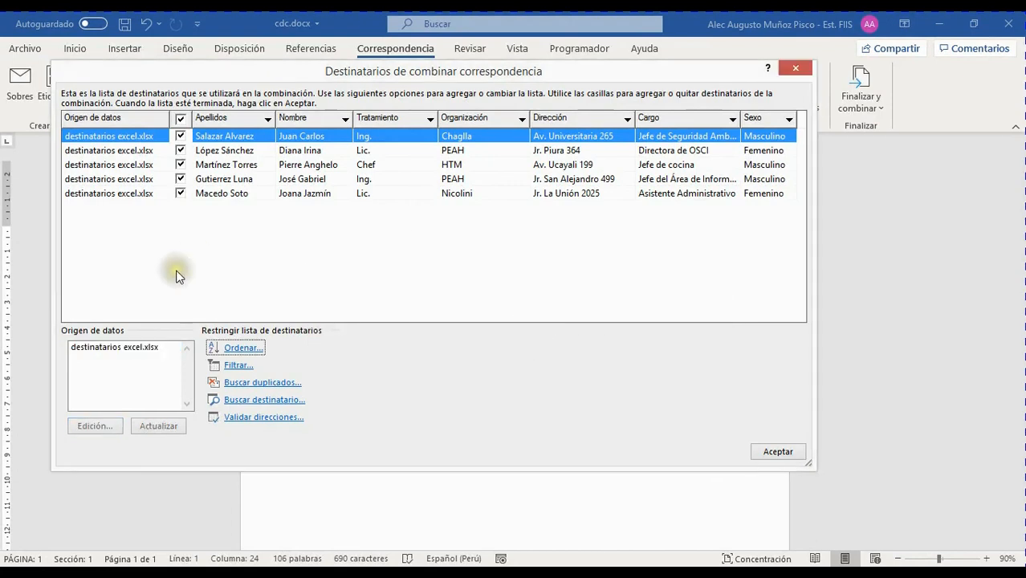
pyautogui.moveTo(163, 562)
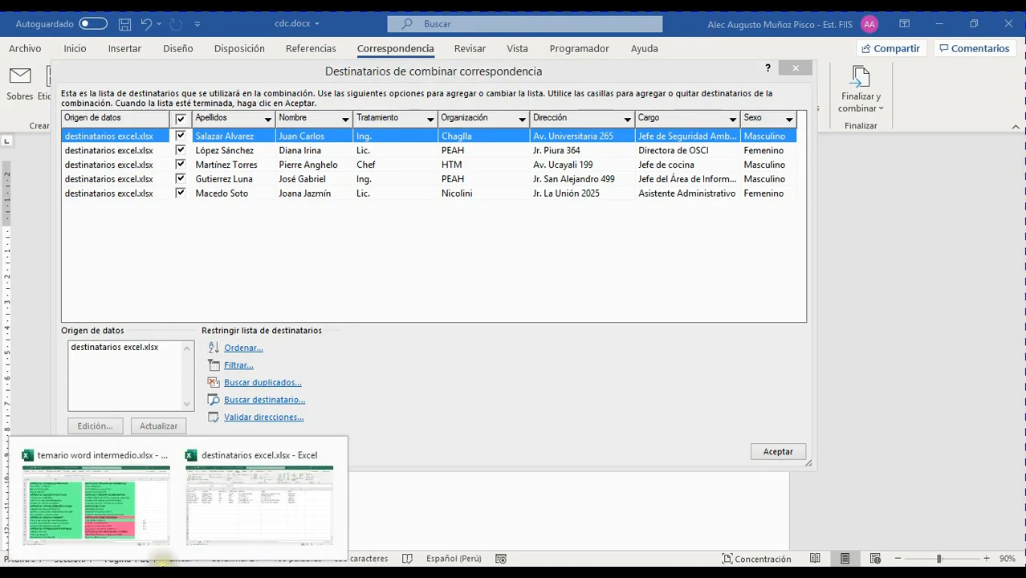
pyautogui.click(244, 520)
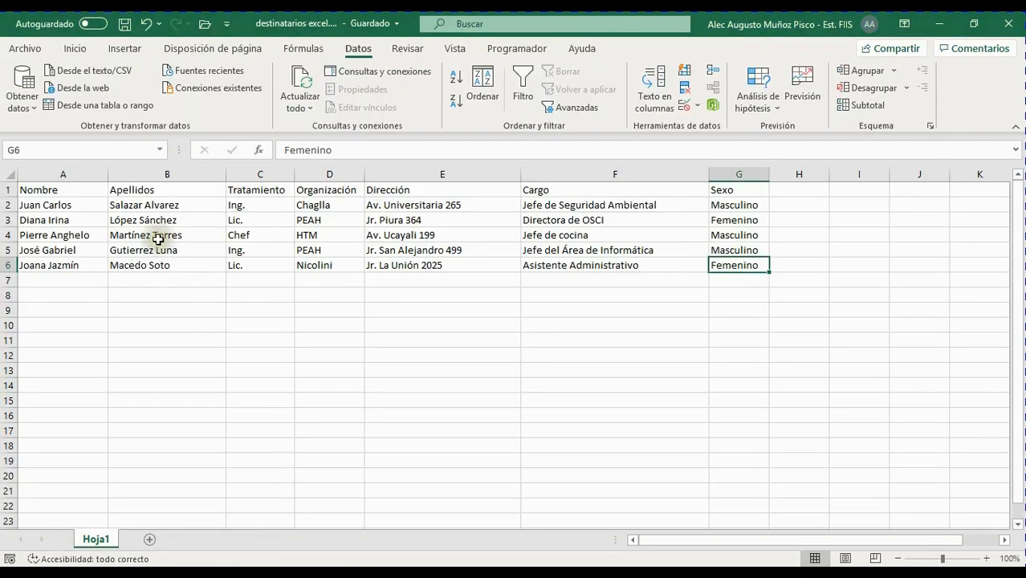
pyautogui.moveTo(803, 546); pyautogui.dragTo(723, 542)
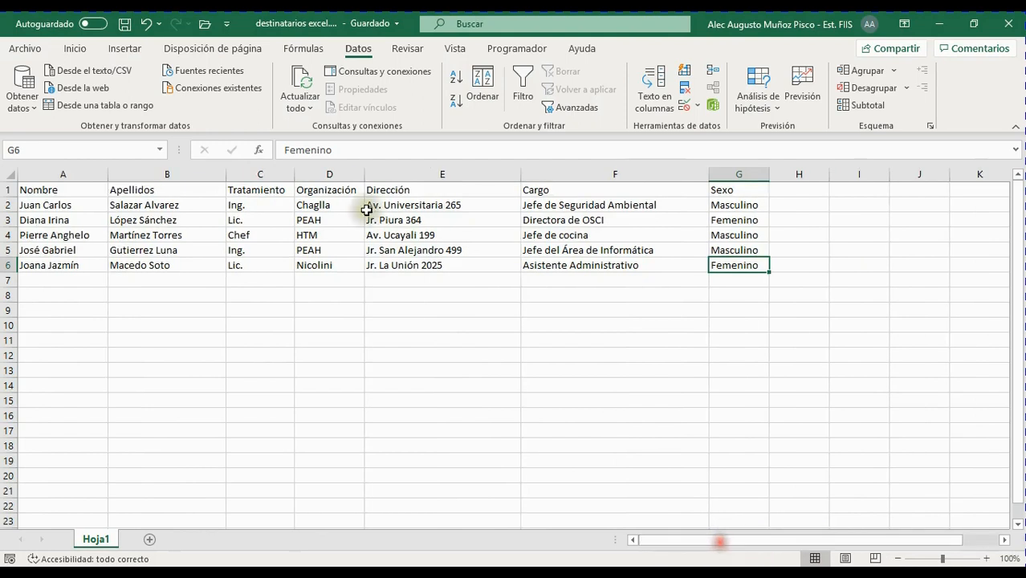
# Select the recipient table A1:G6, Nombre through Sexo, then close Excel.
pyautogui.click(78, 195)
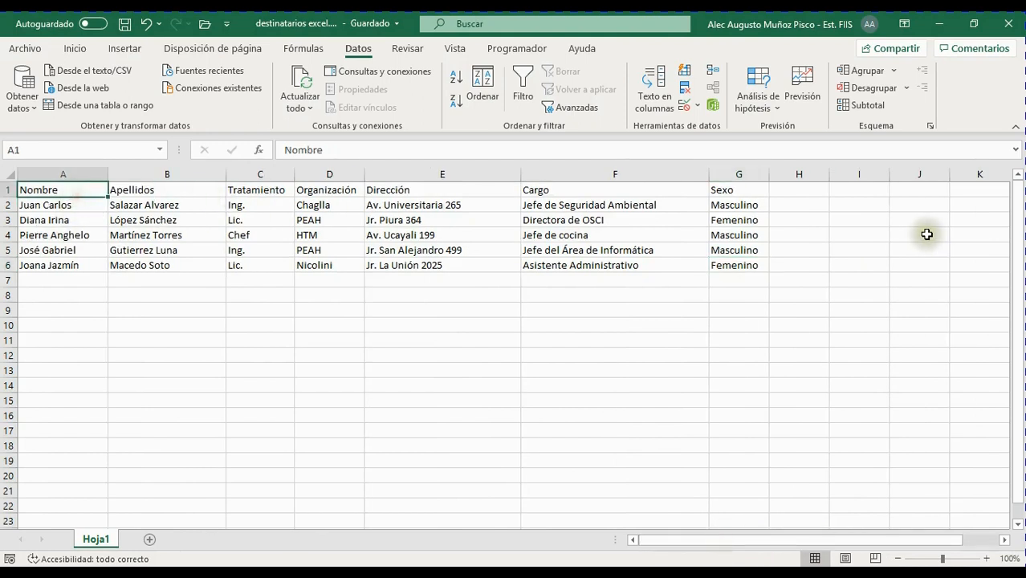
pyautogui.moveTo(739, 265); pyautogui.dragTo(77, 192)
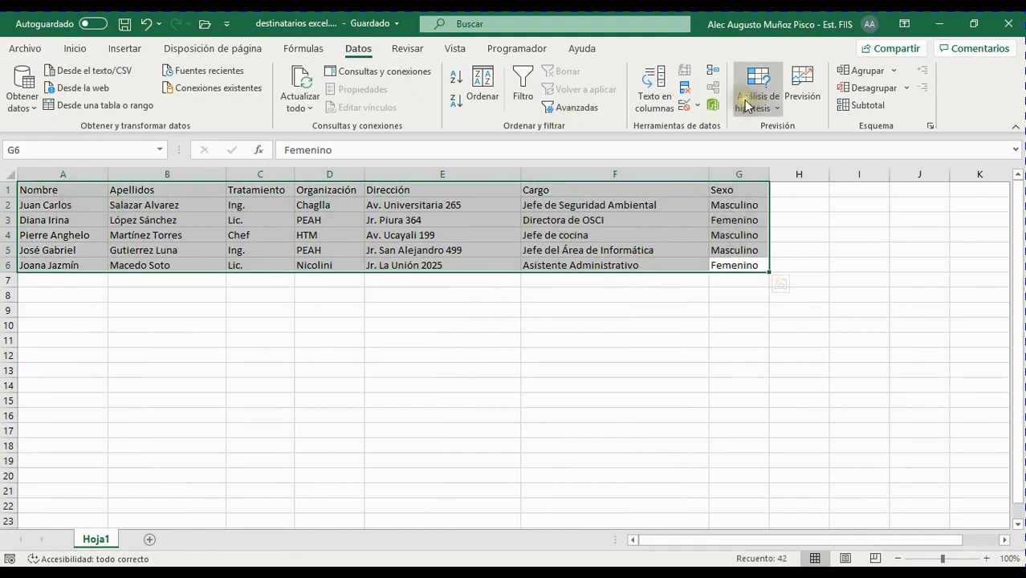
pyautogui.moveTo(89, 189); pyautogui.dragTo(735, 261)
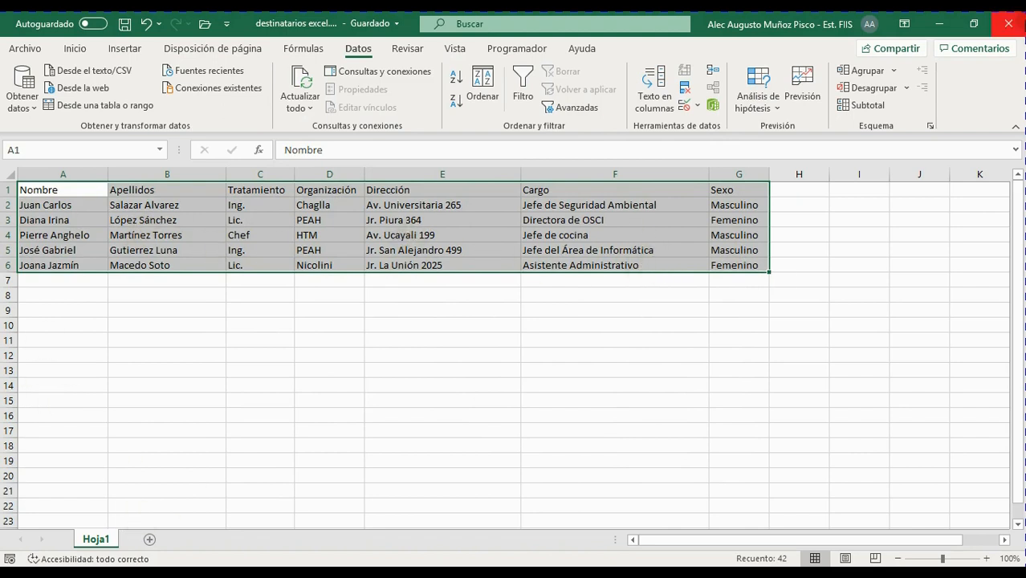
pyautogui.click(1008, 24)
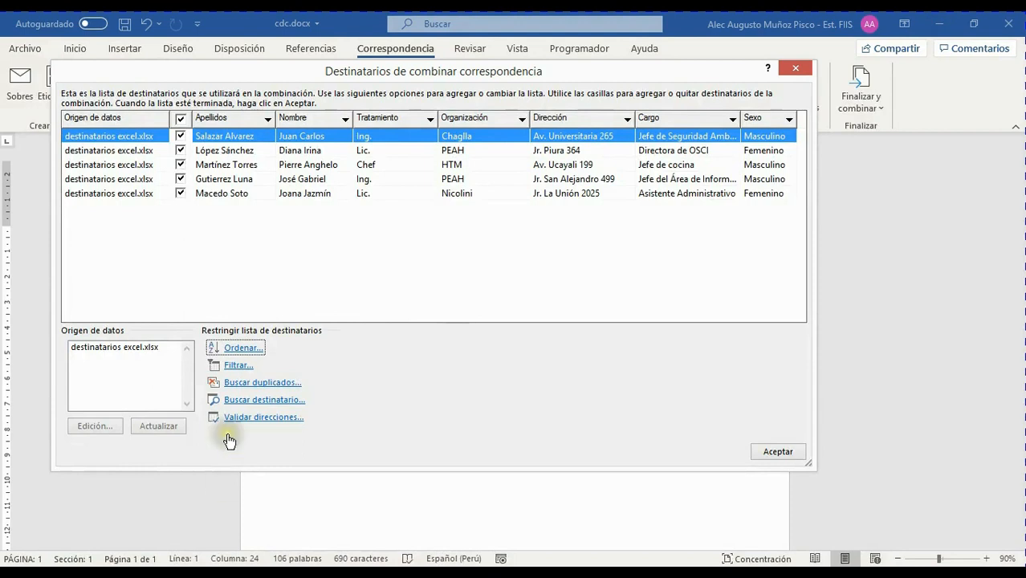
# Open destinatarios excel.xlsx in Modificar origen de datos and widen it to show the Cargo and Sexo columns.
pyautogui.click(138, 347)
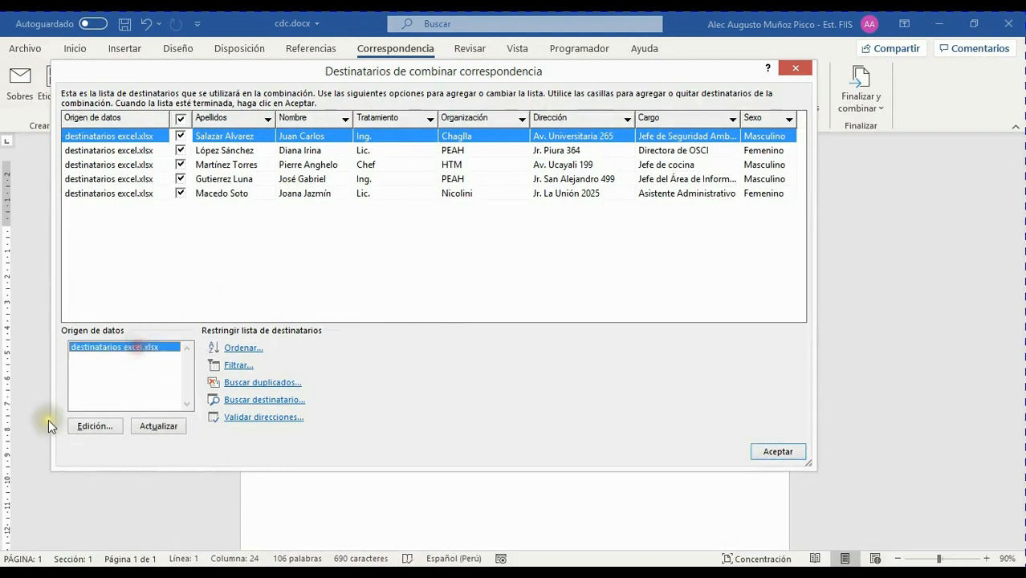
pyautogui.click(96, 426)
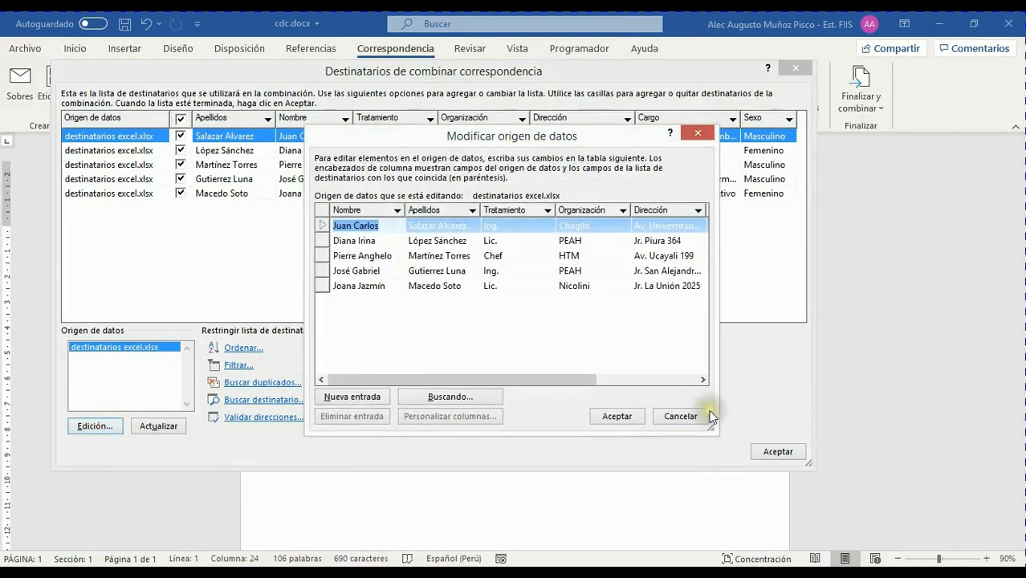
pyautogui.moveTo(717, 429); pyautogui.dragTo(937, 427)
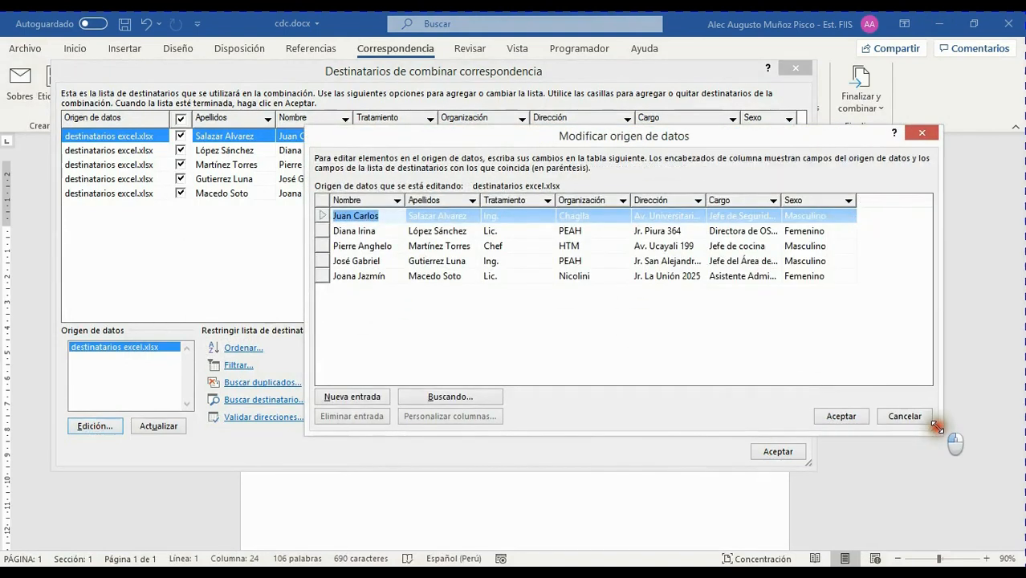